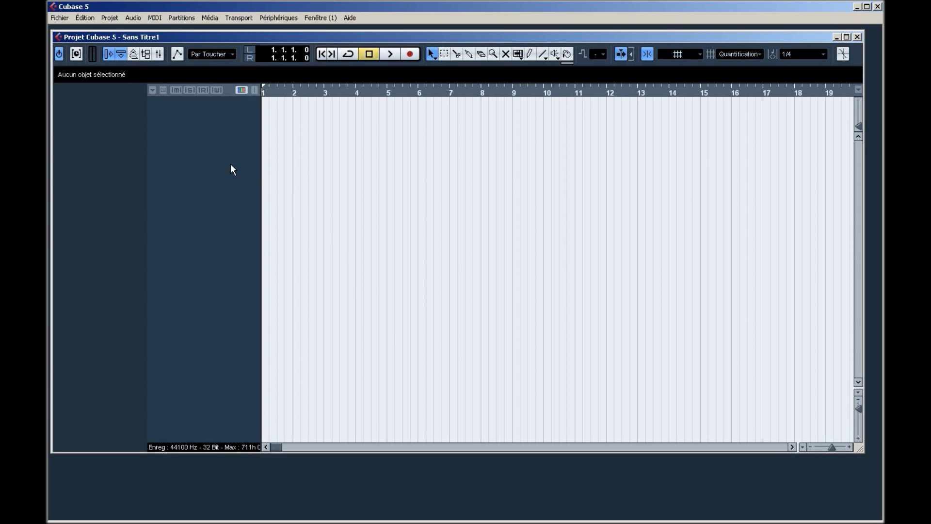
right_click(231, 164)
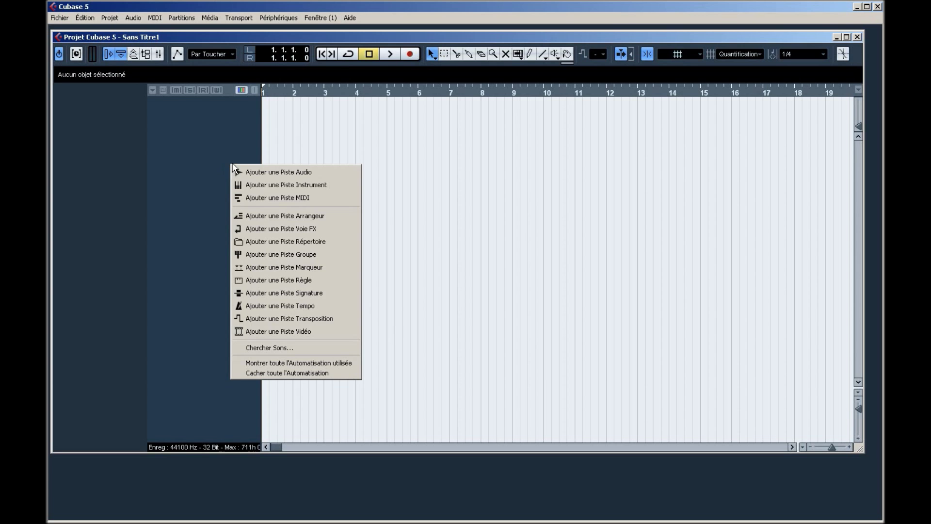
click(265, 185)
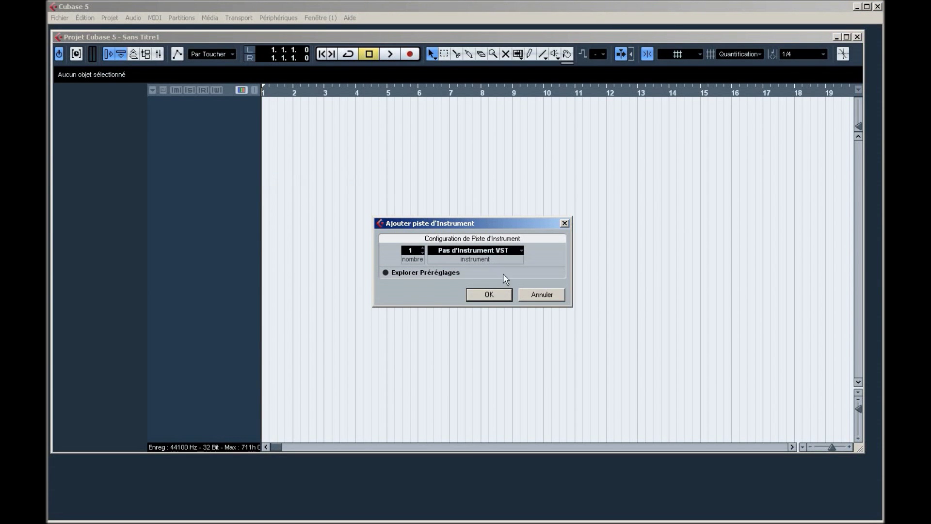
click(488, 250)
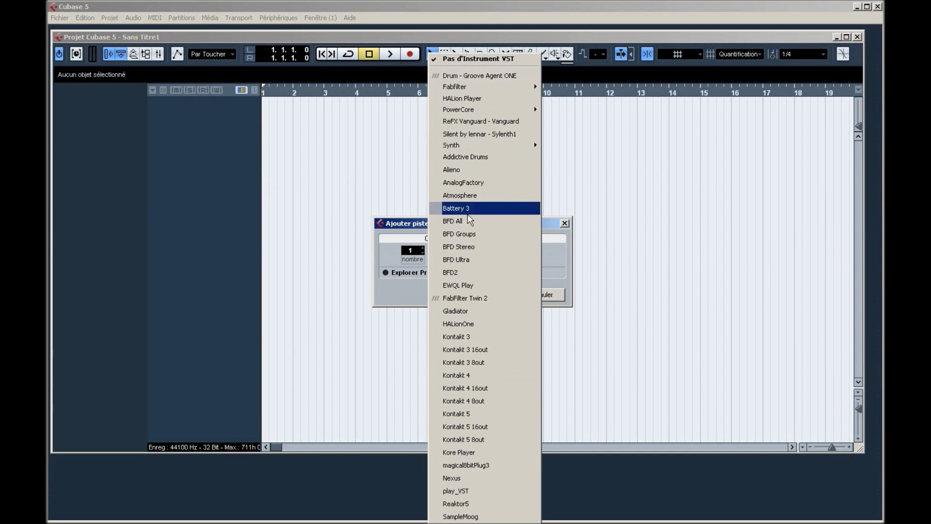
key(Escape)
click(547, 294)
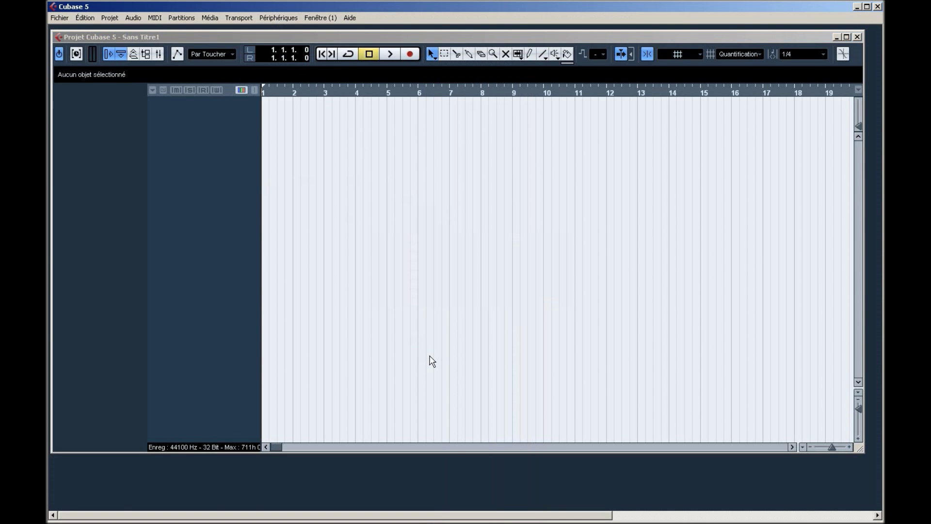
Bring the VST Instruments rack into view over the project window, look at its slots and close it.
drag(509, 517, 786, 500)
drag(792, 229, 259, 196)
drag(442, 507, 173, 499)
drag(632, 194, 542, 180)
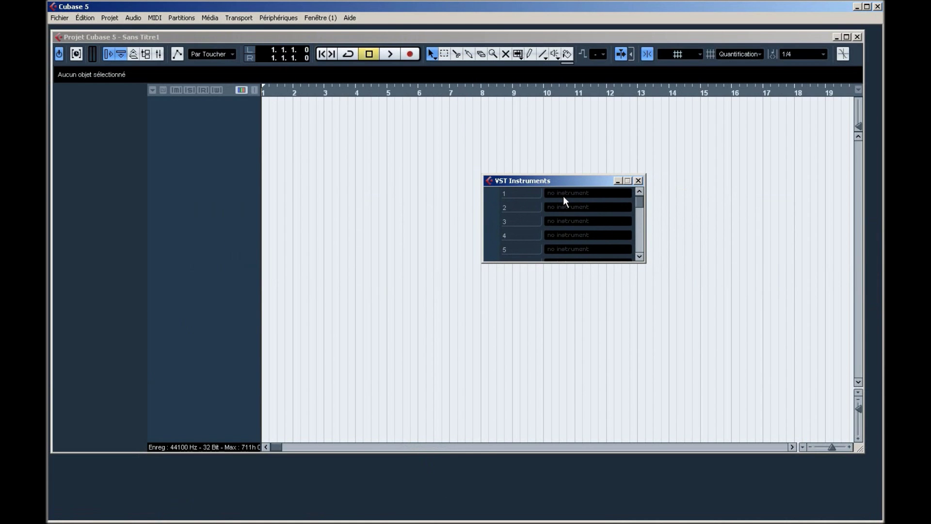
click(638, 181)
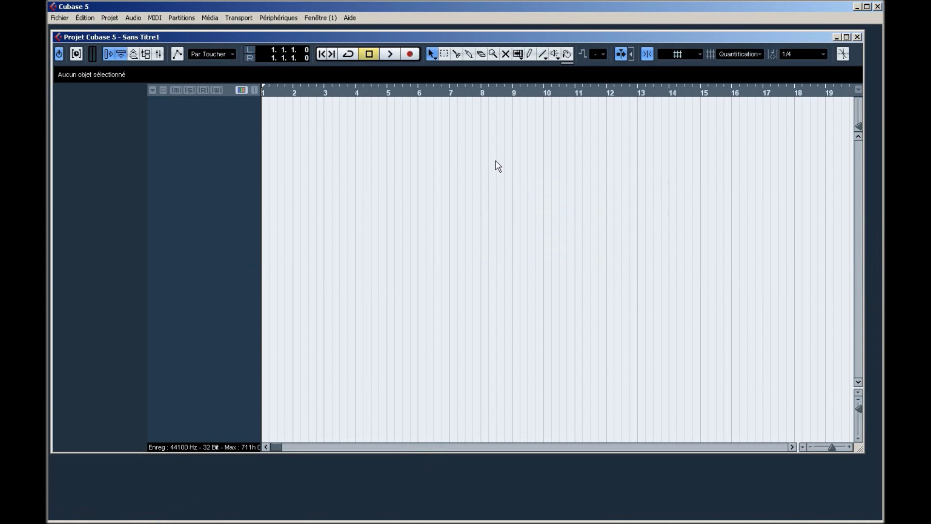
Add one instrument track that uses the ReFX Vanguard VST instrument.
right_click(199, 127)
click(239, 145)
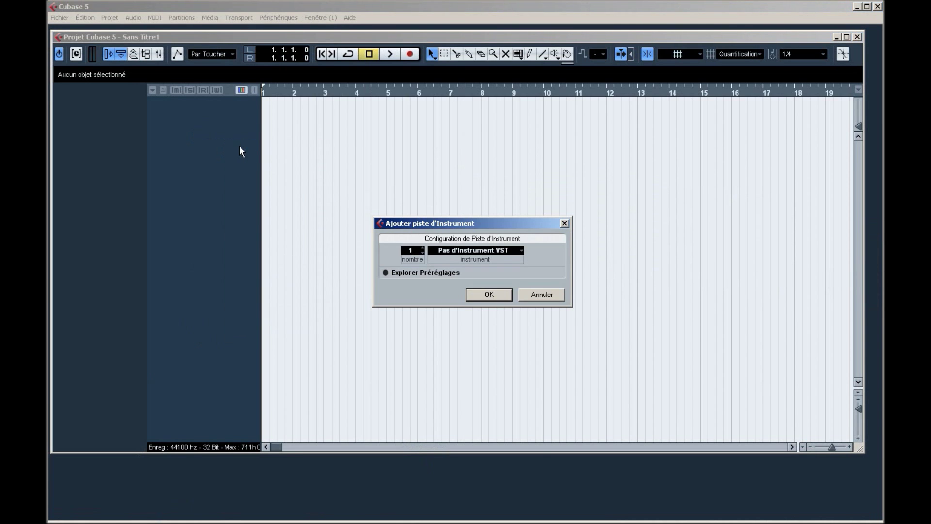
click(494, 248)
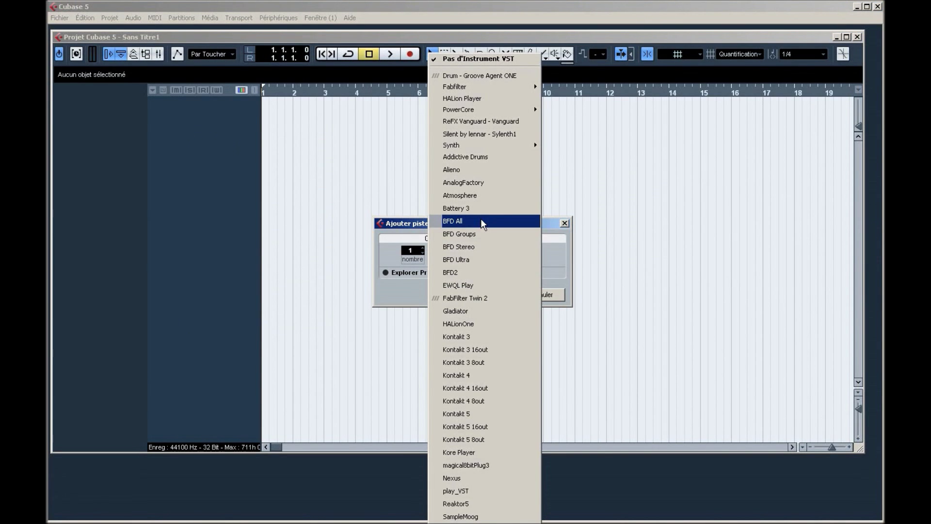
click(411, 223)
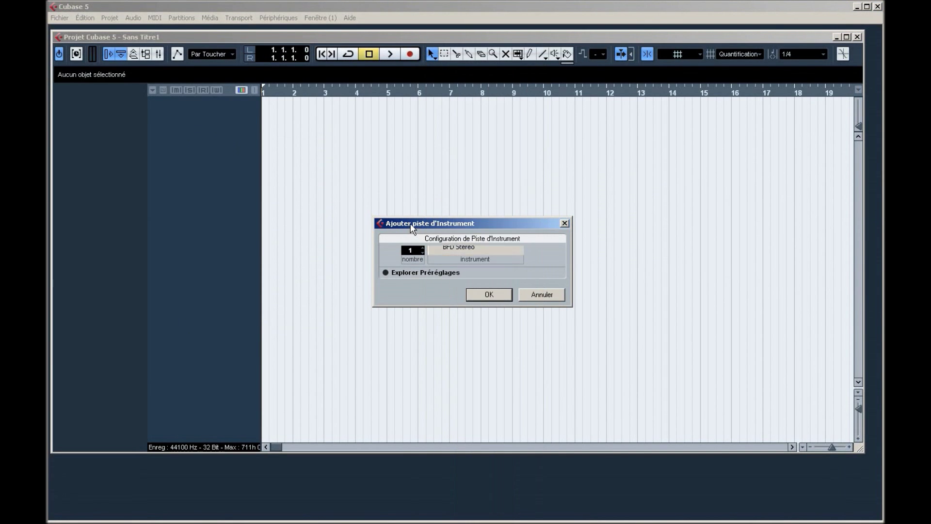
click(448, 247)
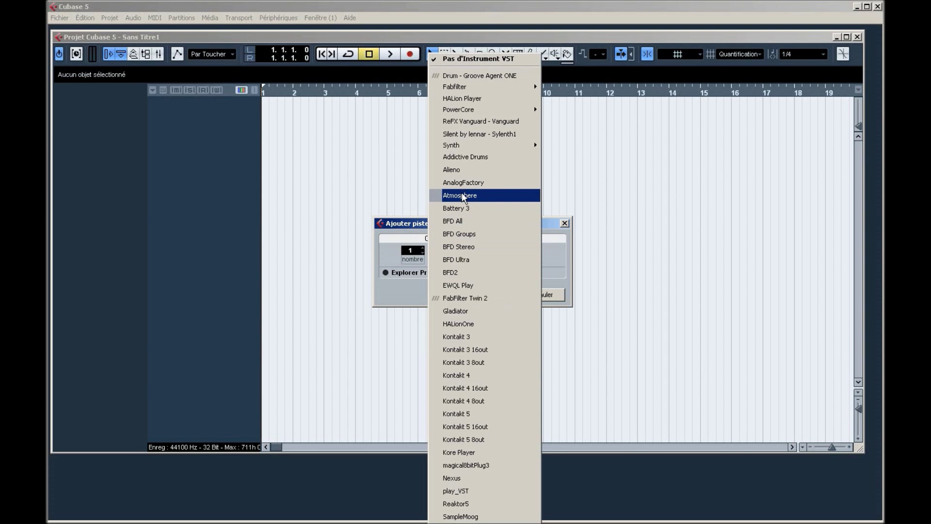
mouse_move(477, 114)
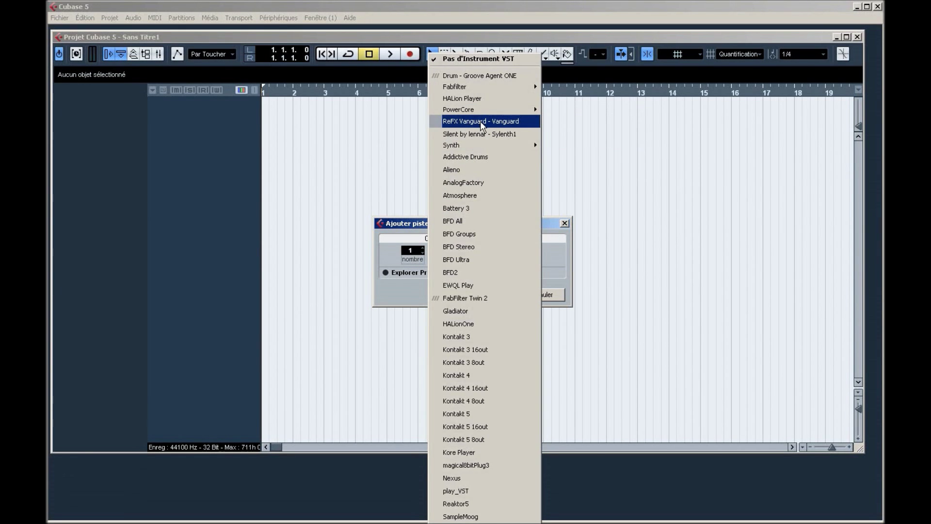
click(480, 120)
click(486, 298)
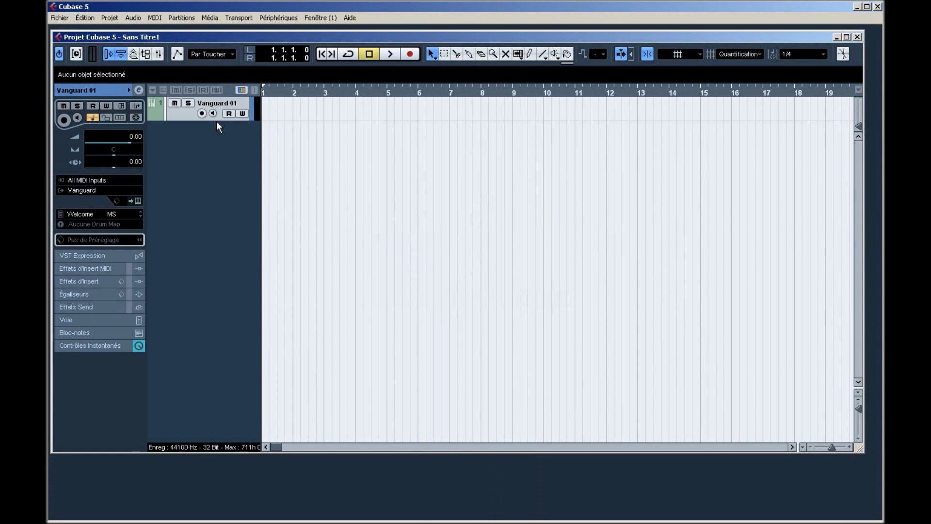
Draw a four-bar part on the Vanguard 01 track from bar 1 to bar 5.
right_click(272, 159)
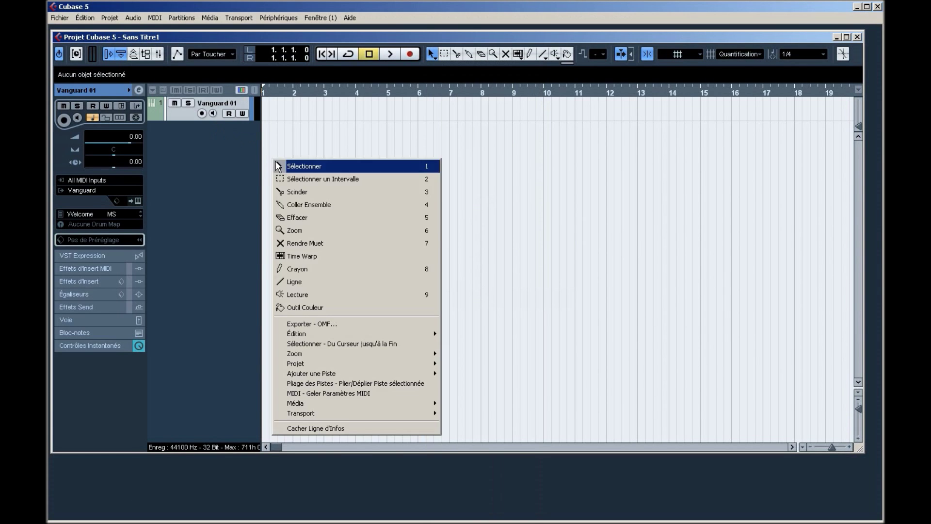
click(317, 266)
mouse_move(264, 108)
mouse_down()
mouse_move(395, 107)
mouse_move(387, 107)
mouse_up()
right_click(429, 117)
click(429, 122)
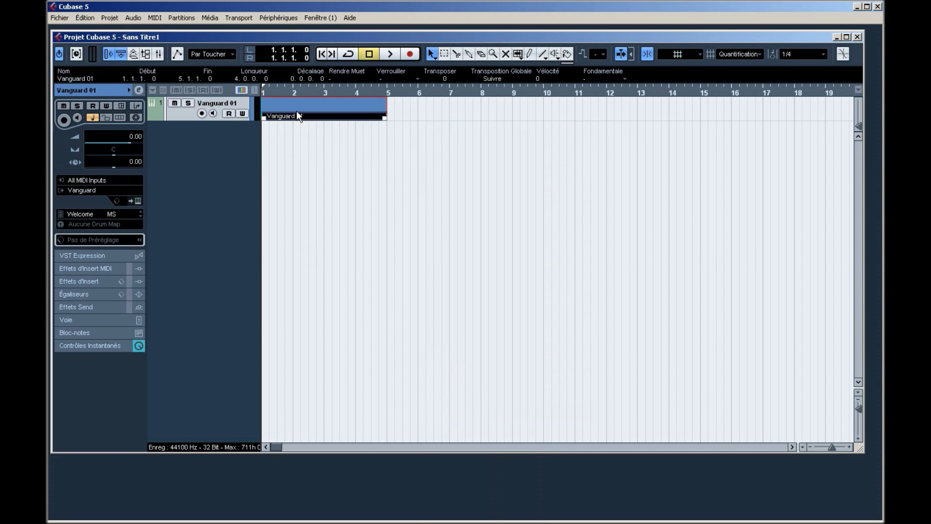
Open the Vanguard 01 part in the Key Editor and place the editor window over the project window.
double_click(295, 112)
click(878, 33)
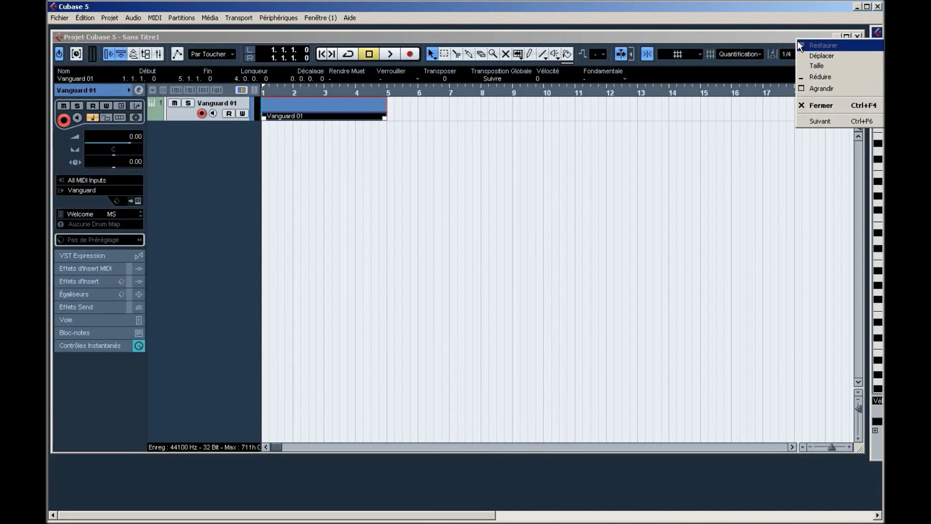
click(735, 170)
drag(477, 515, 847, 515)
drag(740, 34, 582, 40)
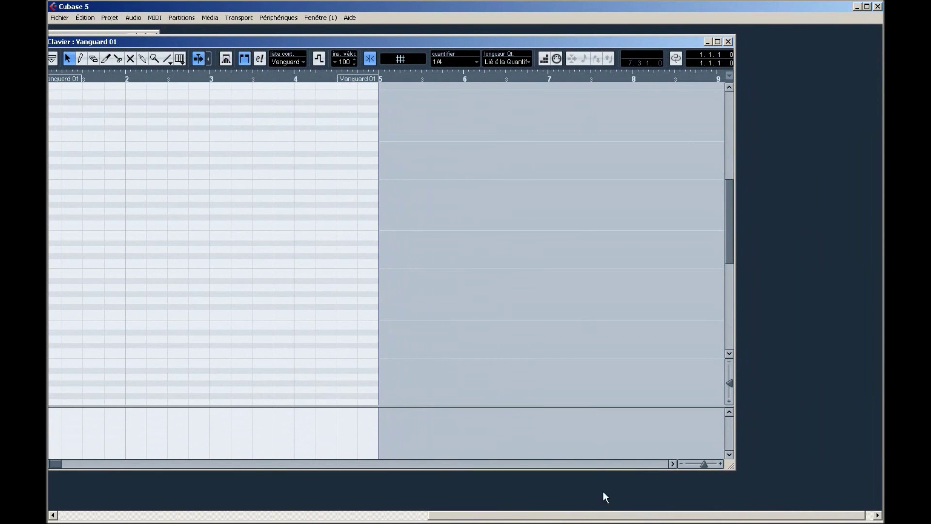
drag(595, 514, 121, 511)
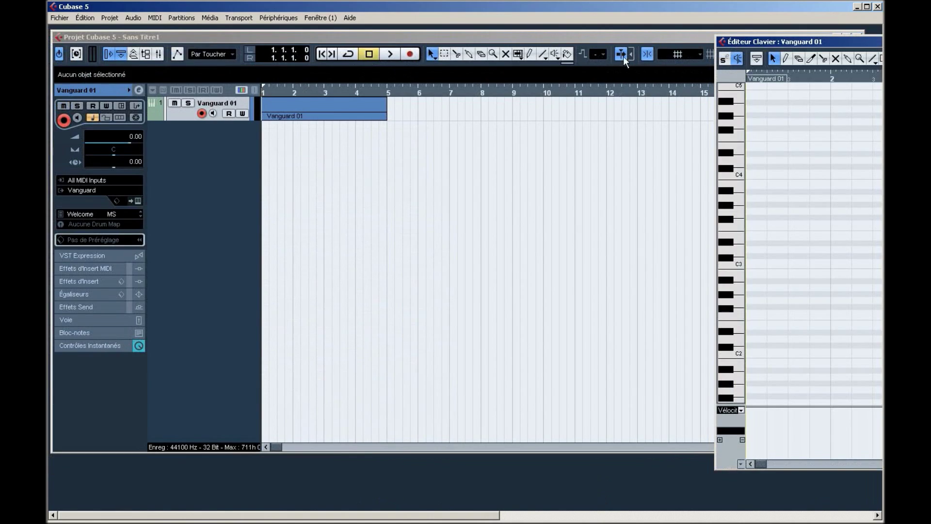
drag(767, 50, 196, 65)
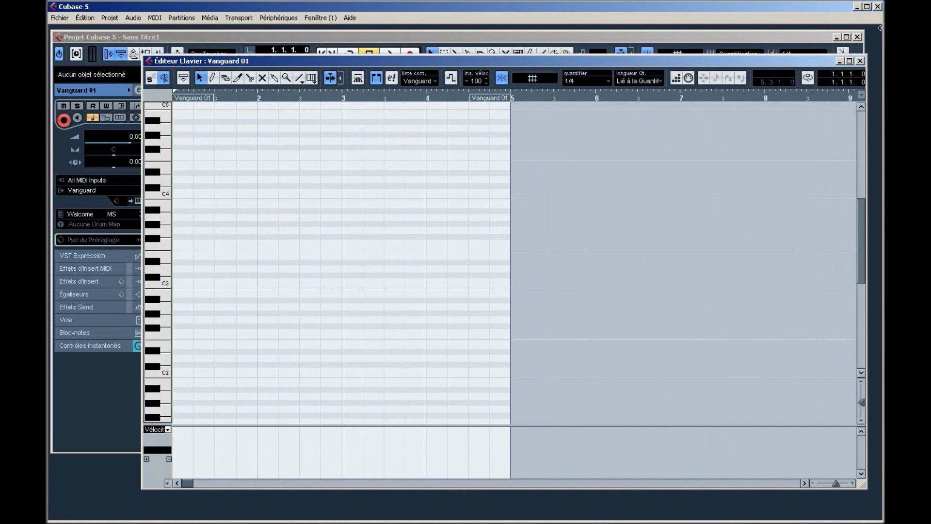
click(860, 61)
double_click(318, 111)
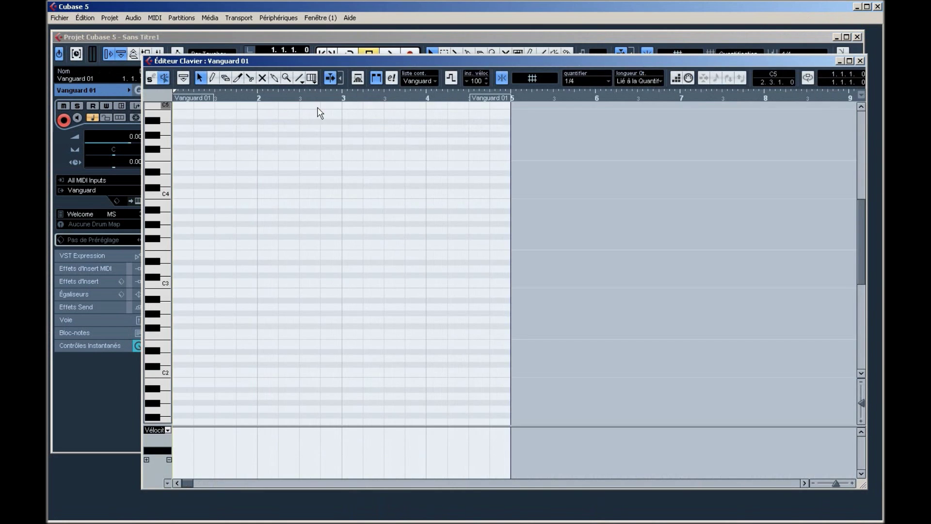
Draw alternating C4 and C#4 quarter notes across all four bars of the part.
right_click(251, 153)
click(271, 170)
click(183, 192)
click(203, 186)
click(224, 192)
click(246, 186)
click(267, 192)
click(288, 185)
click(309, 192)
click(330, 186)
click(351, 192)
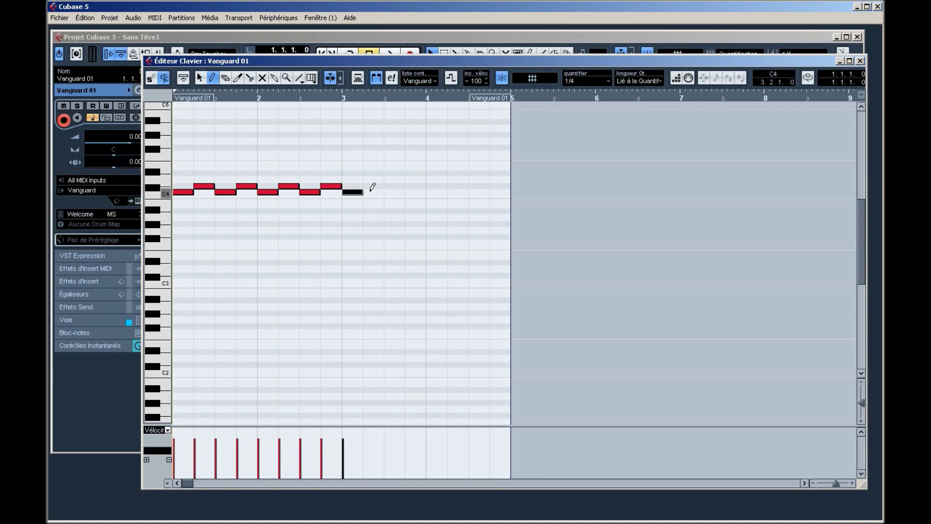
click(373, 185)
click(394, 192)
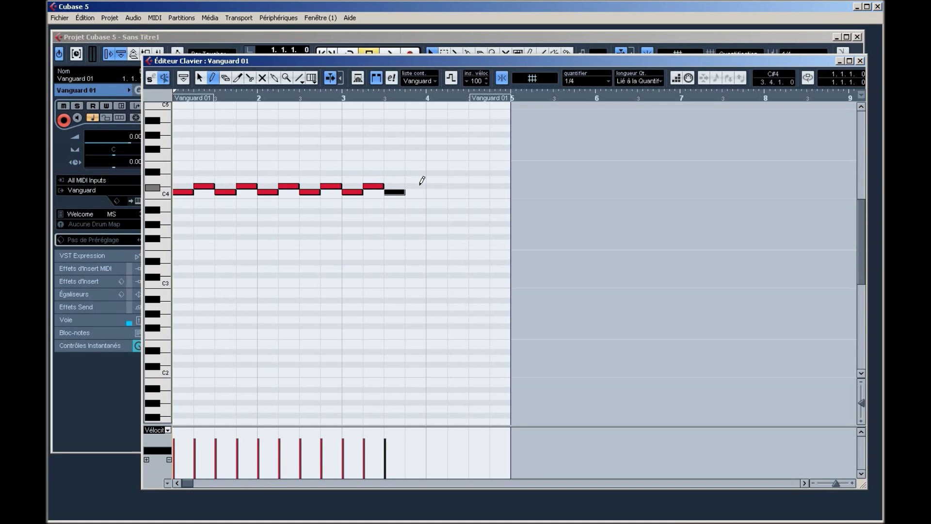
click(415, 186)
click(436, 192)
click(457, 185)
click(479, 192)
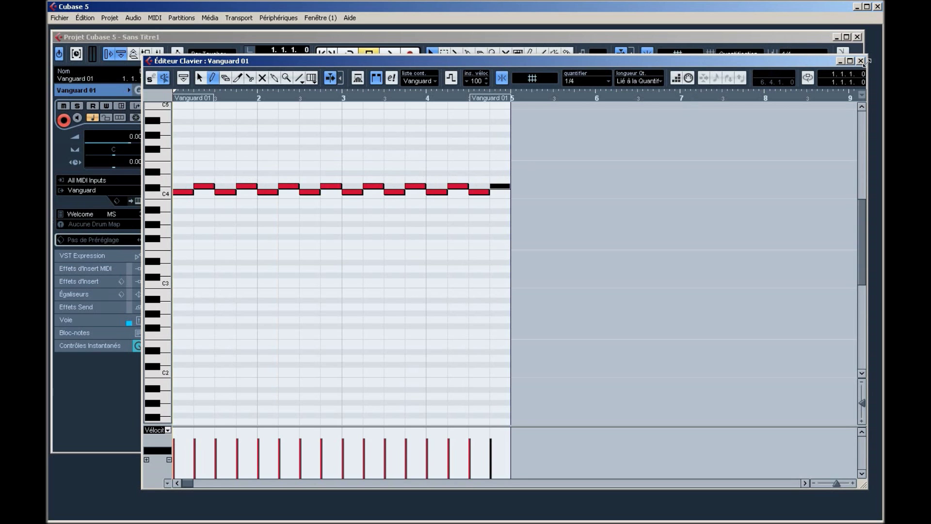
Close the Key Editor and play the Vanguard part from the start of bar 1.
click(859, 61)
click(496, 178)
drag(274, 91, 261, 90)
key(space)
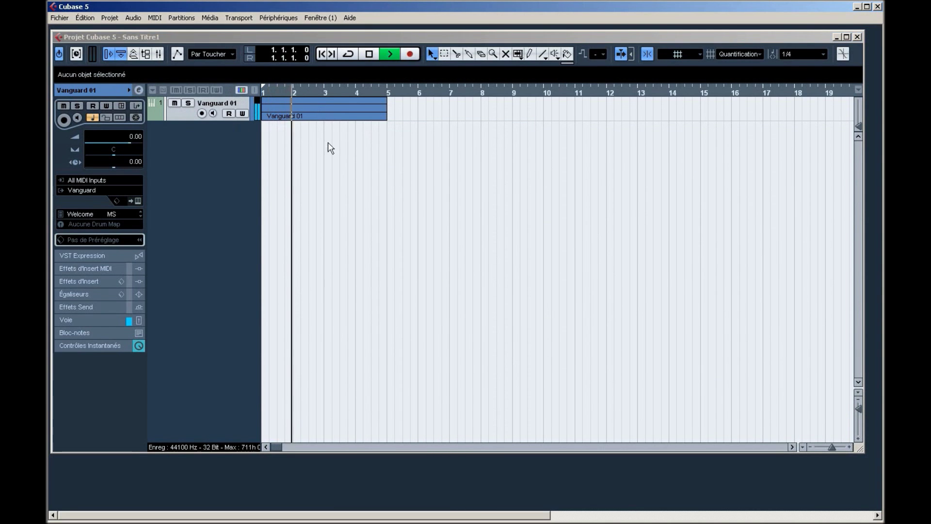
Lower the Vanguard 01 channel volume to -5.18 and move its channel settings window over the project window.
drag(477, 515, 795, 516)
drag(862, 250, 862, 273)
mouse_move(502, 515)
mouse_down()
mouse_move(140, 513)
mouse_move(505, 505)
mouse_up()
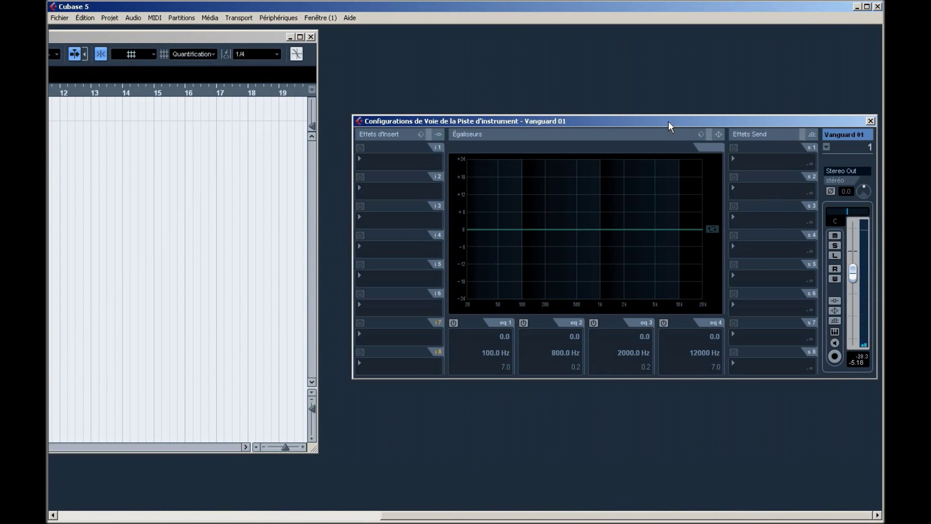
drag(669, 126, 258, 134)
drag(456, 515, 180, 516)
drag(551, 129, 248, 162)
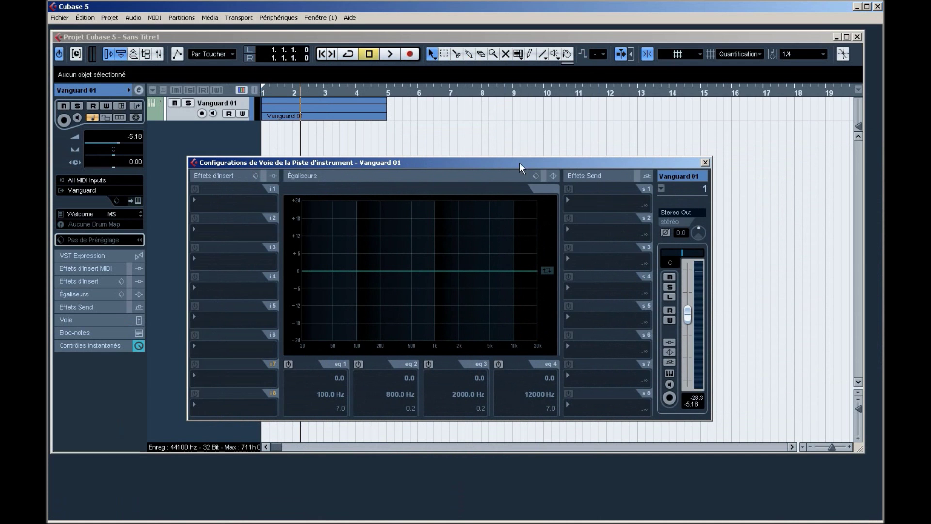
Set the channel's EQ band 4 to a High Shelf II cut of -20.6 at 9108 Hz with a Q of 3.6.
click(413, 262)
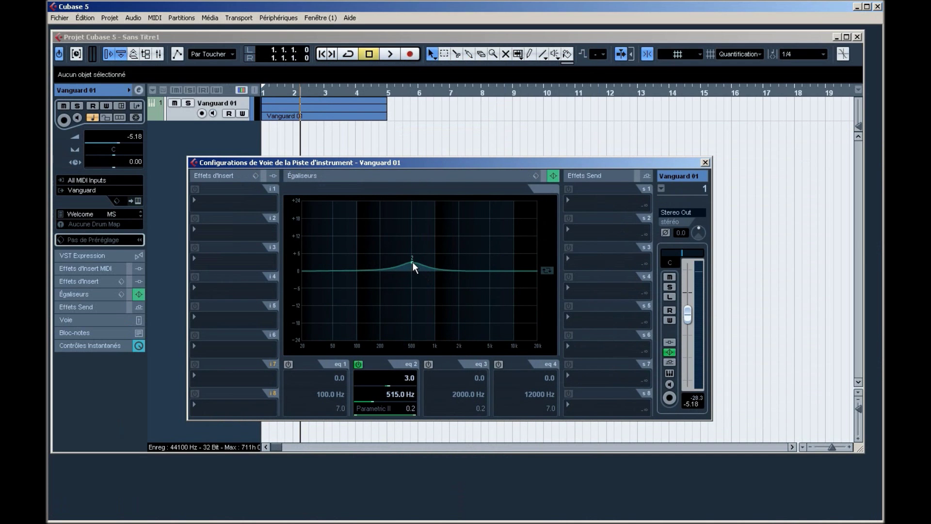
double_click(412, 262)
click(510, 329)
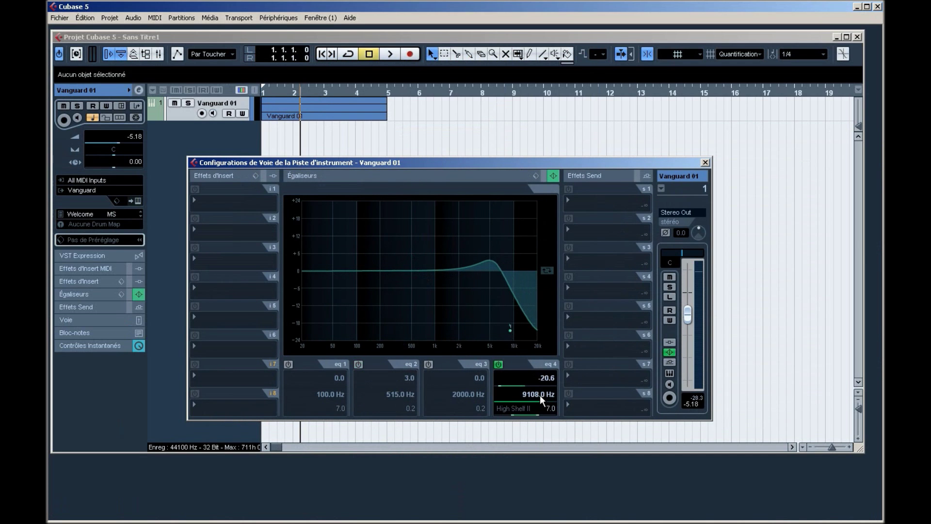
drag(542, 419, 545, 415)
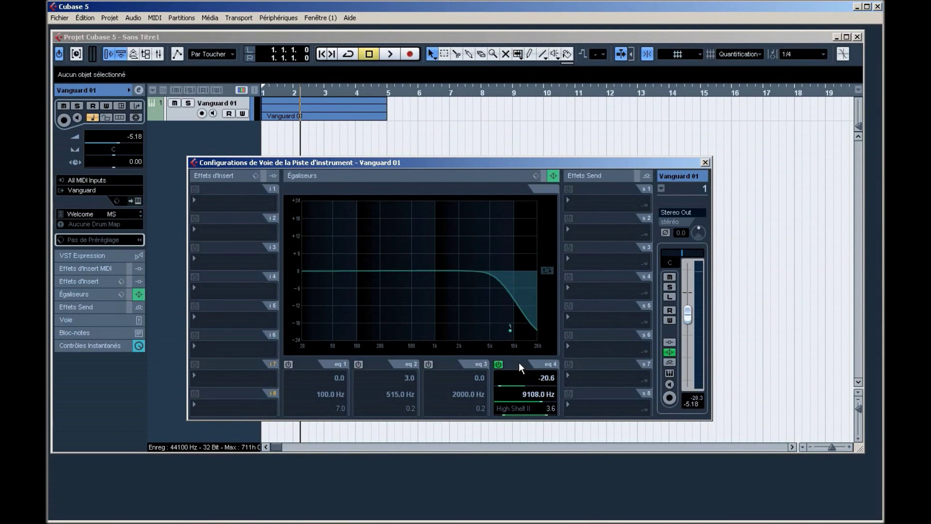
Play the equalized part, close the channel settings window and stop playback.
key(space)
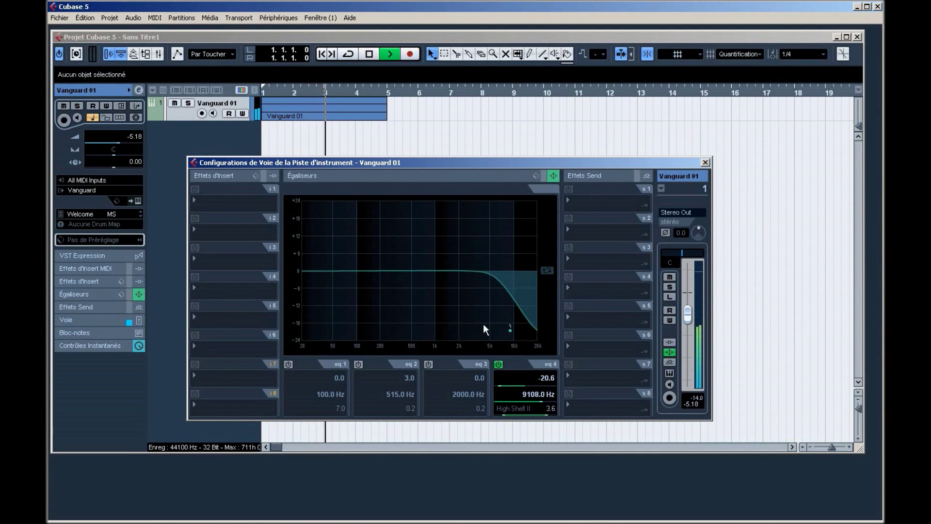
click(705, 162)
key(space)
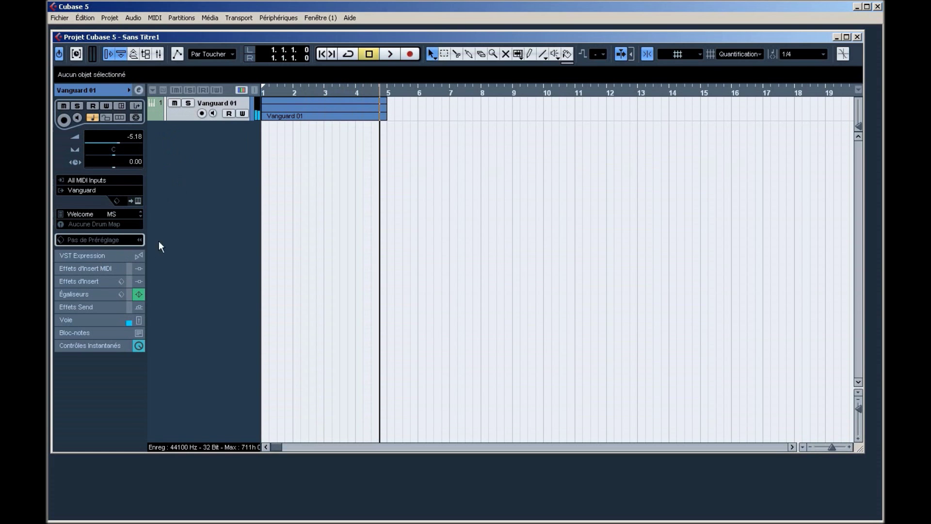
Look at the Vanguard track's MIDI insert effect slots and collapse them again.
click(74, 269)
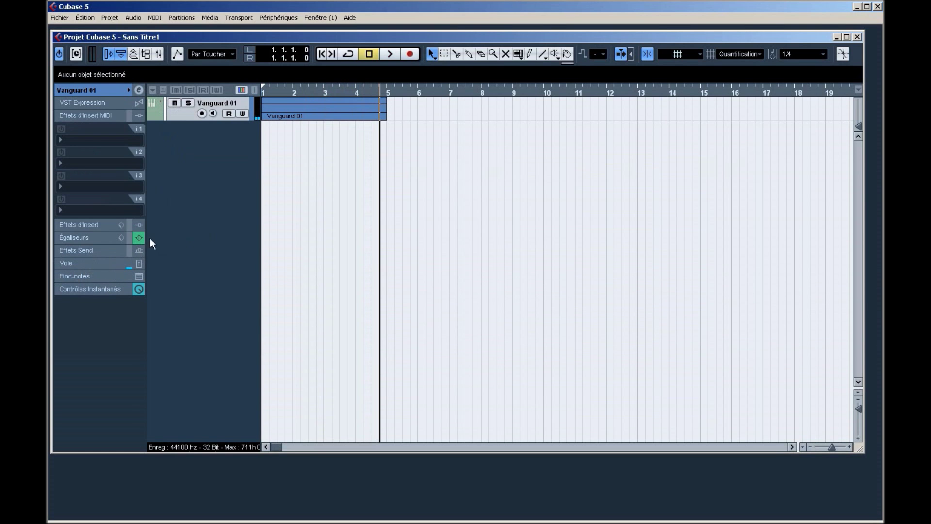
click(81, 118)
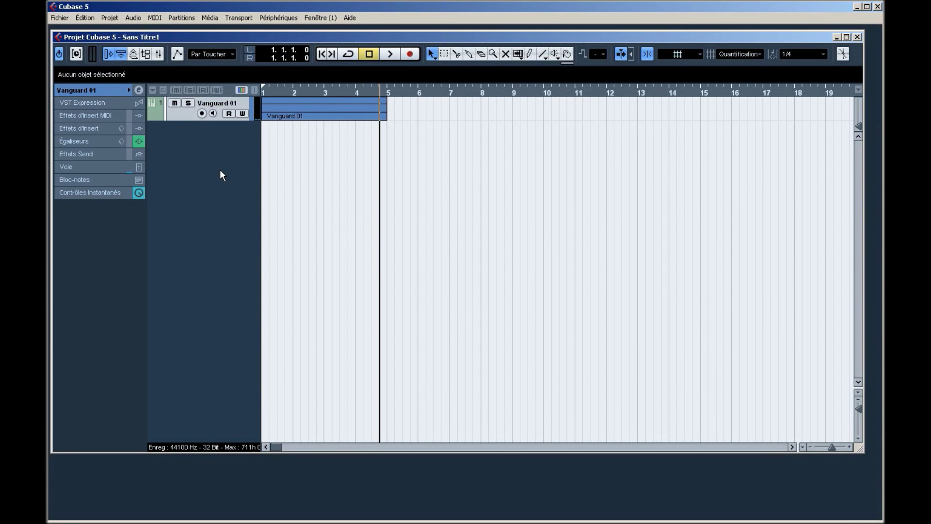
Reveal the Vanguard track's Volume automation, enable reading and draw dips and rises between bars 1 and 5, ending at -3.10.
click(153, 115)
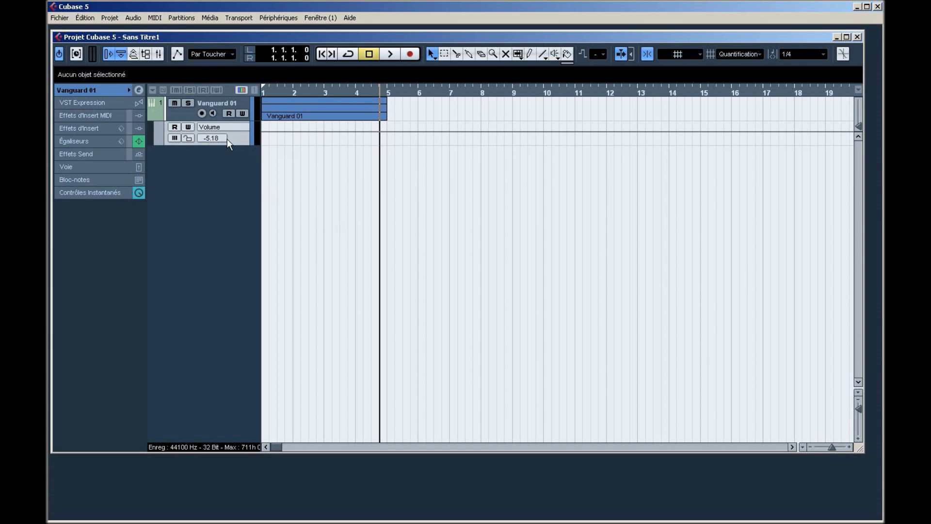
click(175, 127)
click(276, 132)
click(291, 132)
drag(302, 132, 303, 140)
click(316, 132)
click(339, 139)
click(360, 138)
mouse_move(360, 138)
mouse_down()
mouse_move(357, 131)
mouse_move(374, 139)
mouse_move(386, 131)
mouse_up()
Play the part from bar 2 to hear the volume automation and deselect the last automation point.
double_click(295, 89)
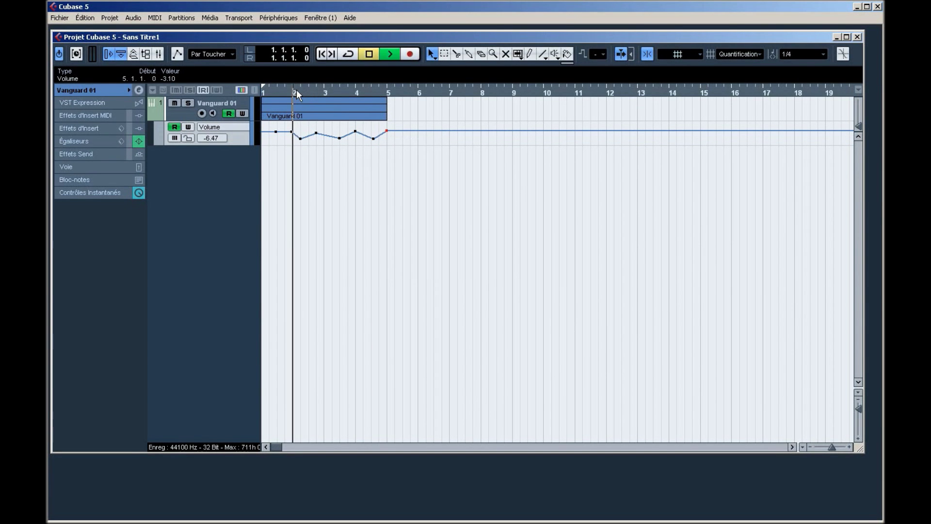
click(438, 191)
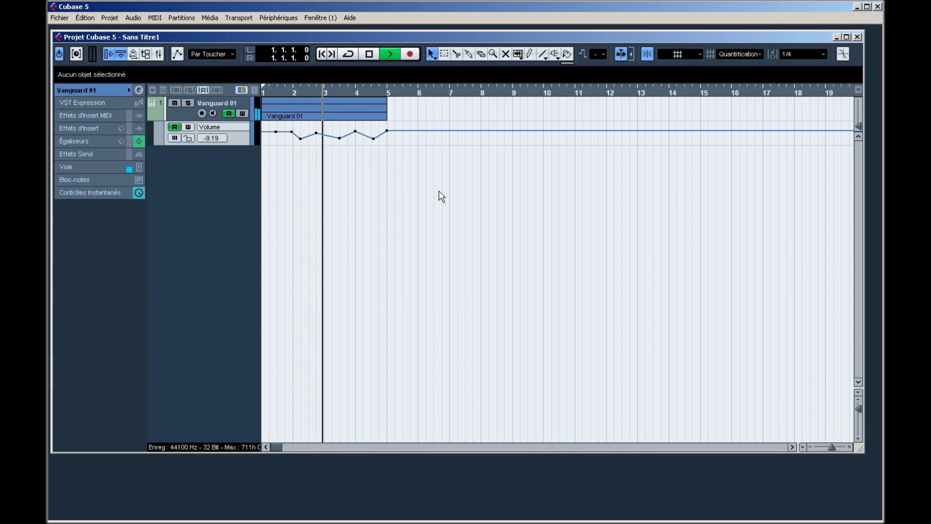
Stop playback, open the Vanguard 01 part for note editing and add a second controller lane showing velocity.
mouse_move(155, 114)
key(space)
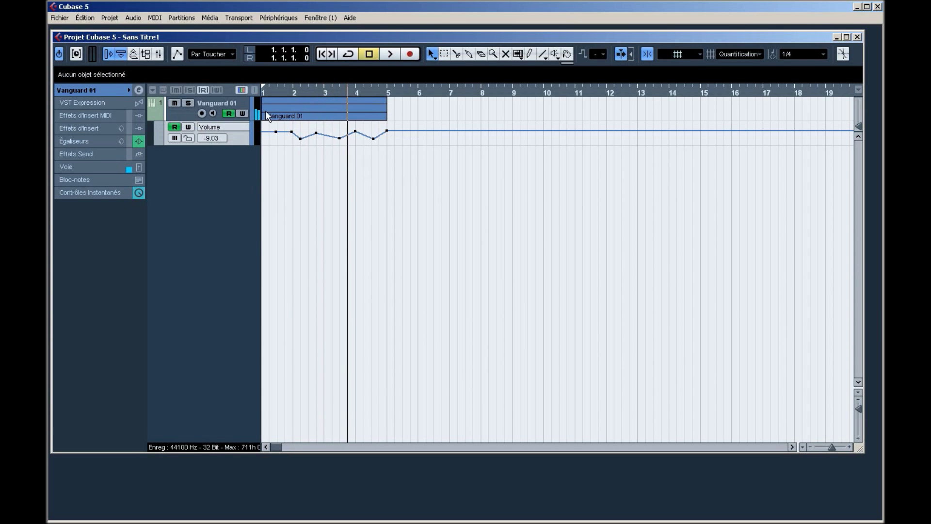
double_click(268, 110)
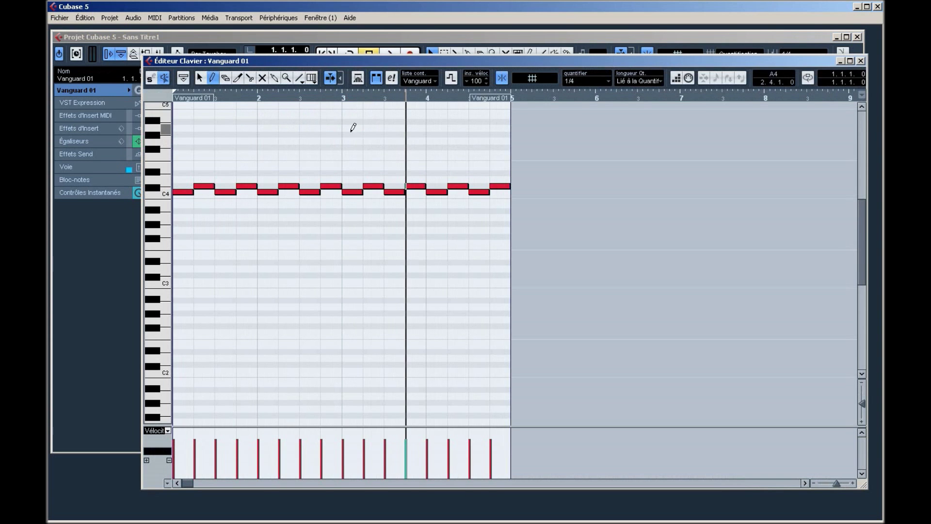
click(146, 460)
click(168, 402)
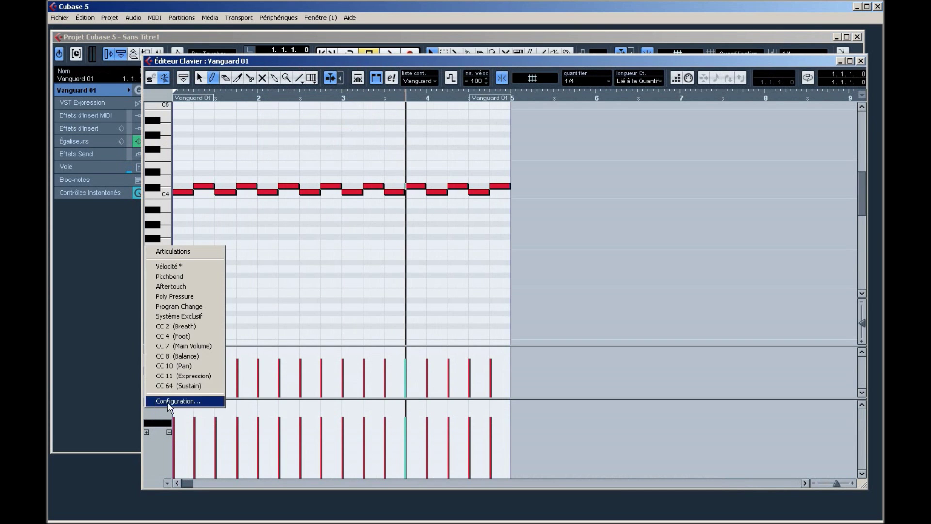
click(175, 265)
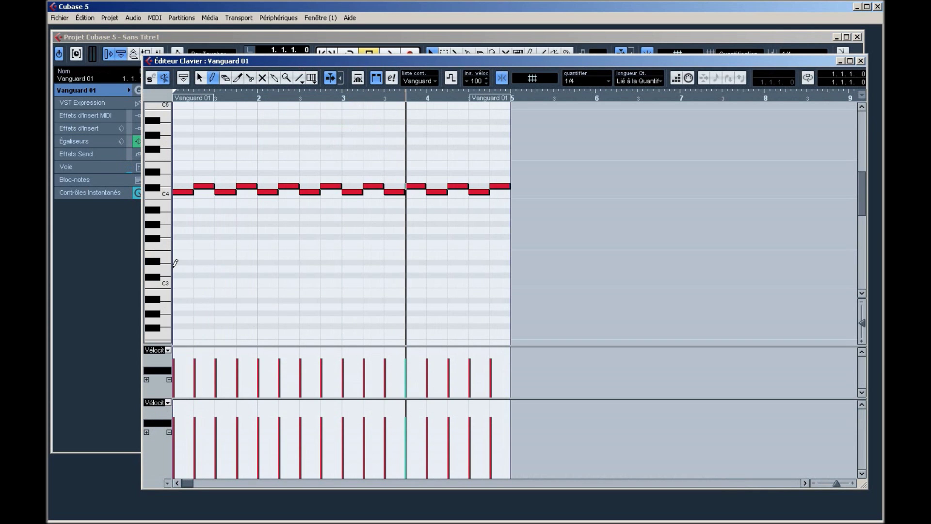
Switch the lower controller lane to Pitchbend, draw a rising and falling curve across bars 1 to 5 and close the editor.
click(159, 402)
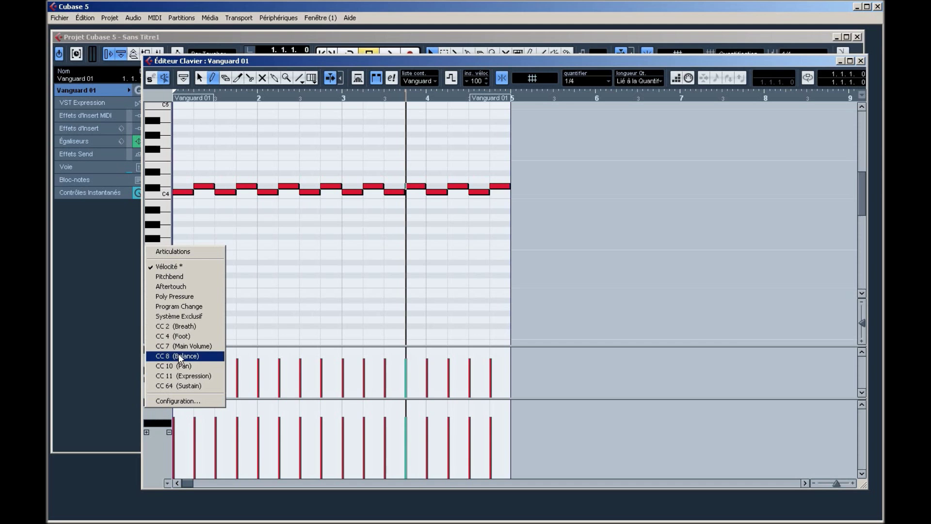
click(188, 277)
mouse_move(175, 432)
mouse_down()
mouse_move(260, 453)
mouse_move(335, 426)
mouse_move(425, 423)
mouse_move(489, 442)
mouse_move(512, 436)
mouse_up()
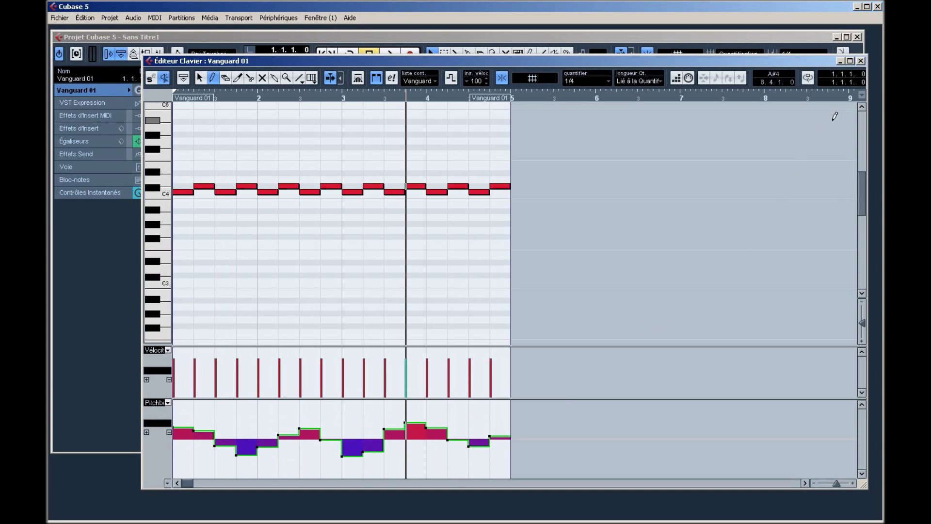
click(861, 61)
Open the Vanguard instrument from the track's settings, change its preset to LD Ayla Lead MS and close it.
click(233, 103)
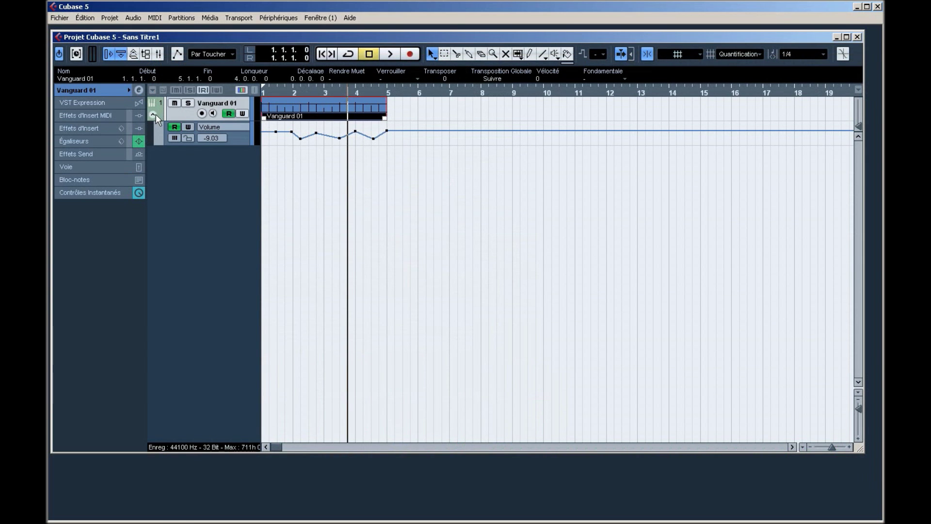
click(115, 91)
click(138, 201)
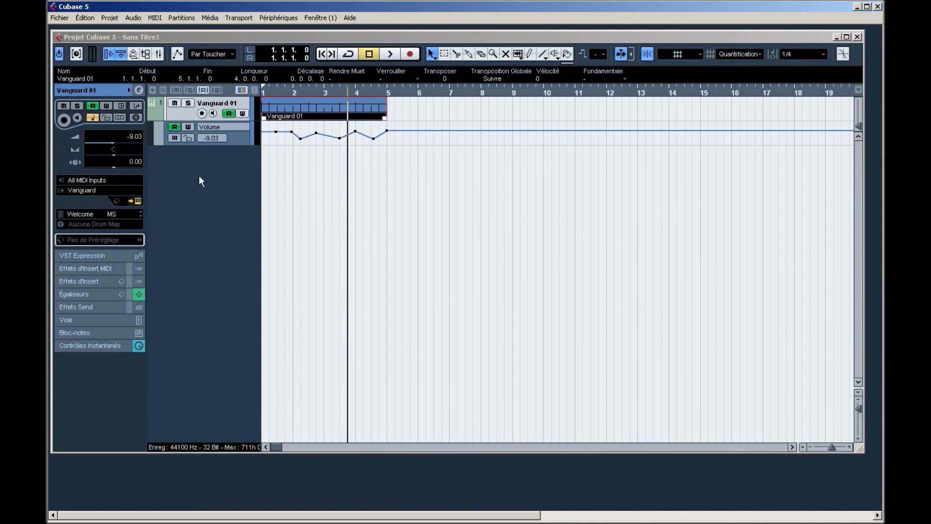
drag(414, 516, 749, 516)
drag(745, 83, 648, 95)
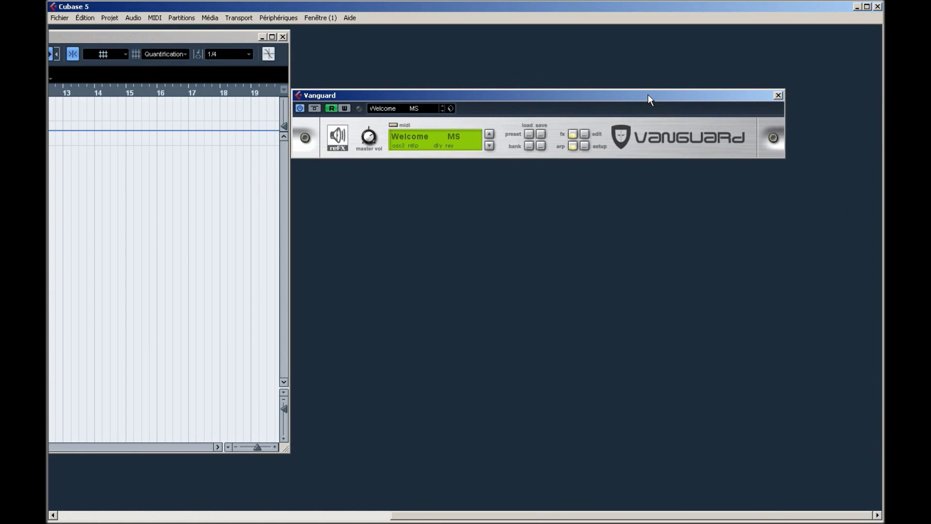
click(490, 145)
click(489, 146)
click(488, 146)
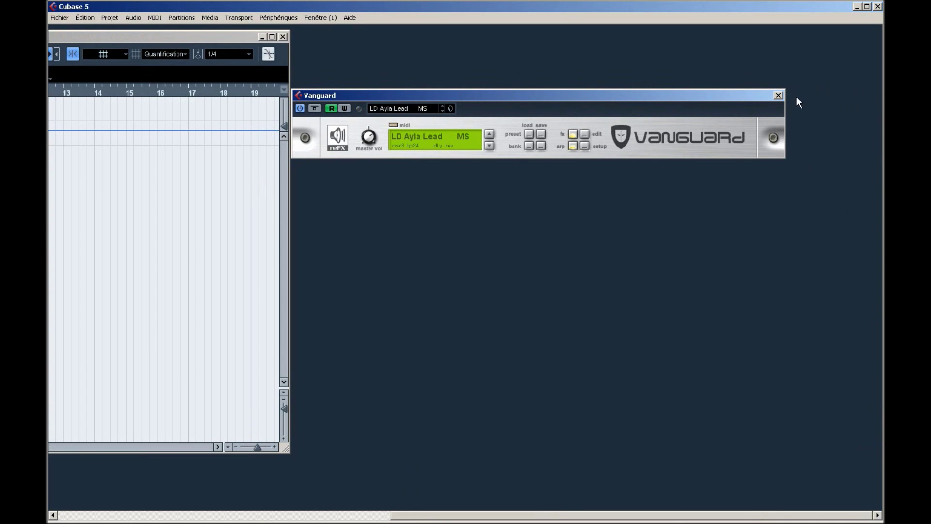
click(779, 95)
Set the locators around bars 1 to 5, play the Vanguard part with its new preset and collapse the track's Volume automation.
drag(554, 504, 220, 512)
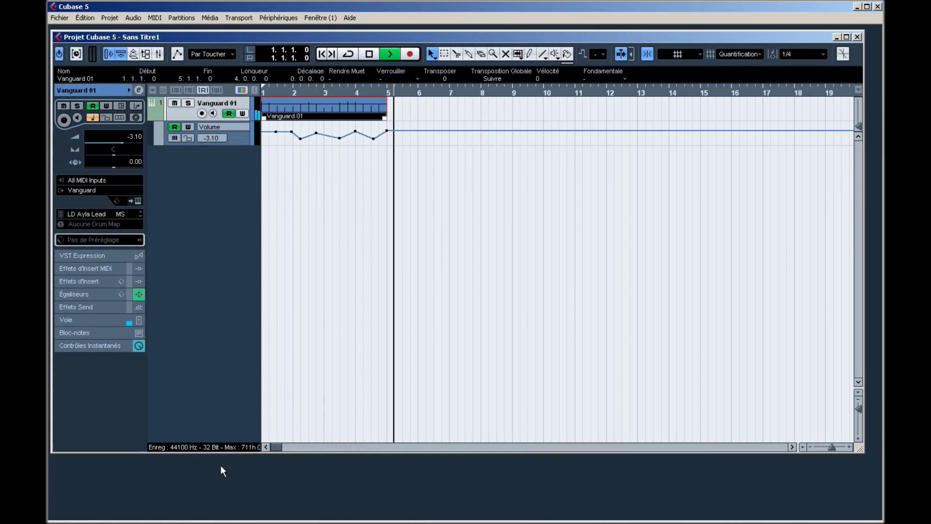
drag(356, 209, 258, 91)
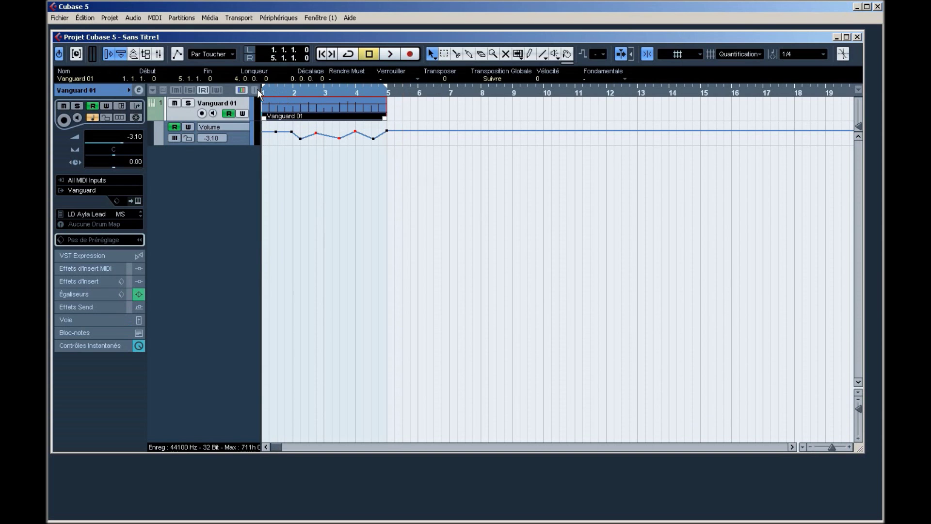
key(space)
click(347, 204)
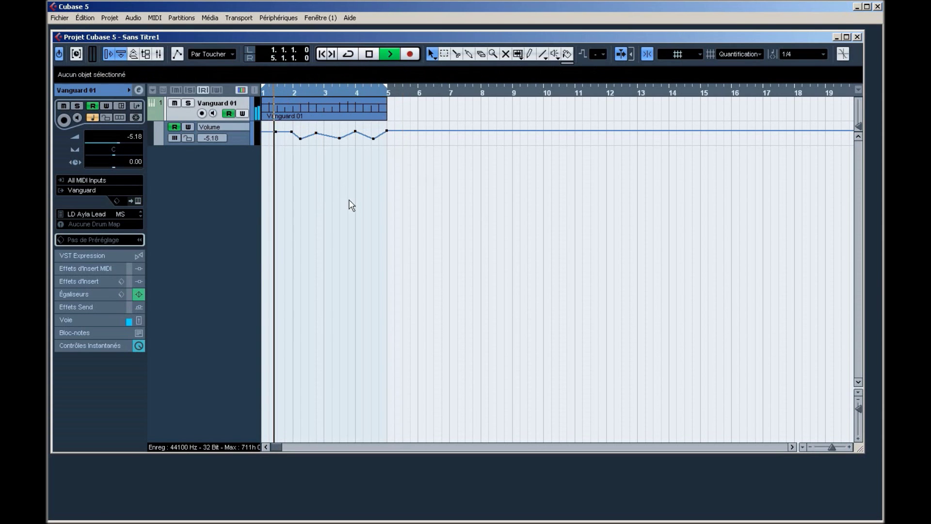
click(152, 115)
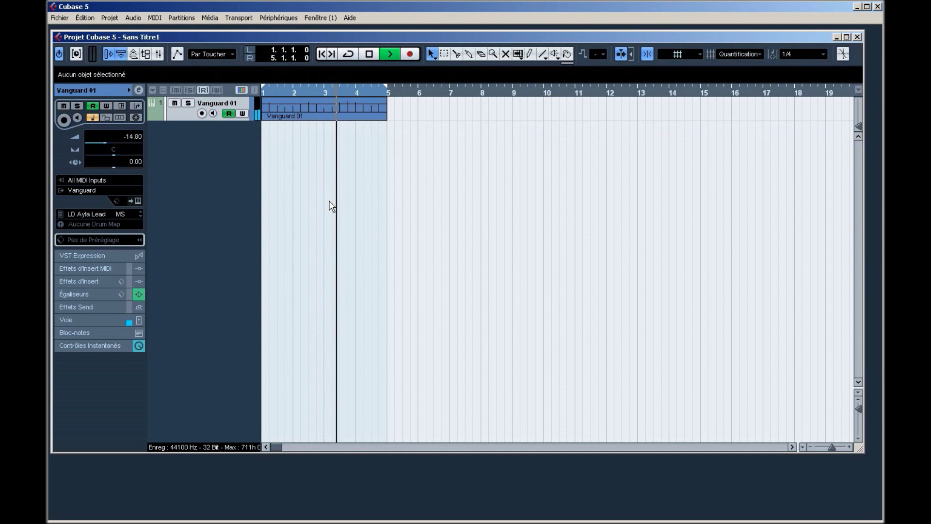
key(space)
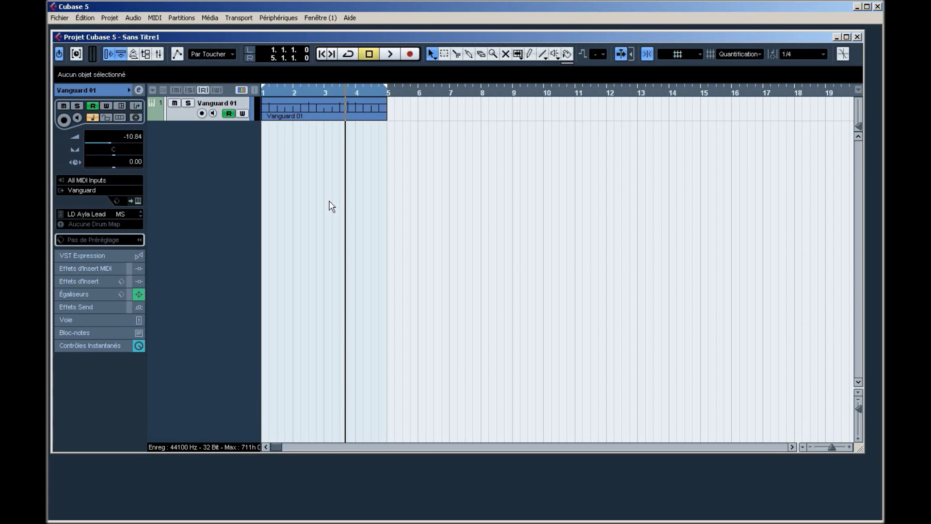
Load Kontakt 4 in the first VST instrument slot and create a MIDI track assigned to it.
key(F11)
drag(532, 179, 478, 188)
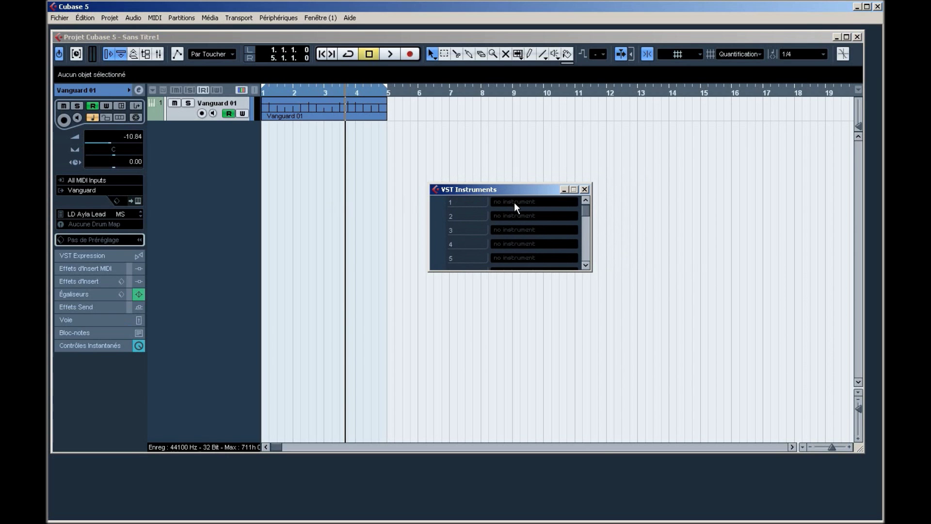
click(514, 202)
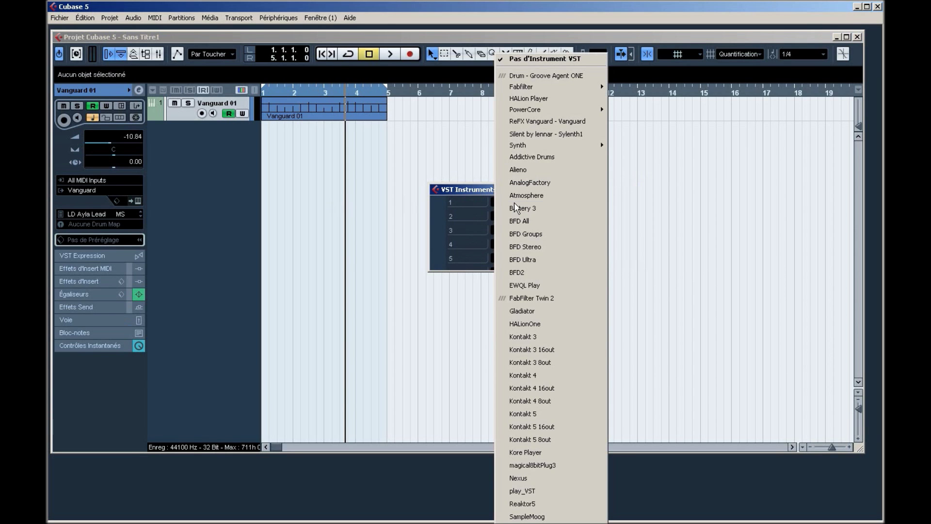
click(566, 373)
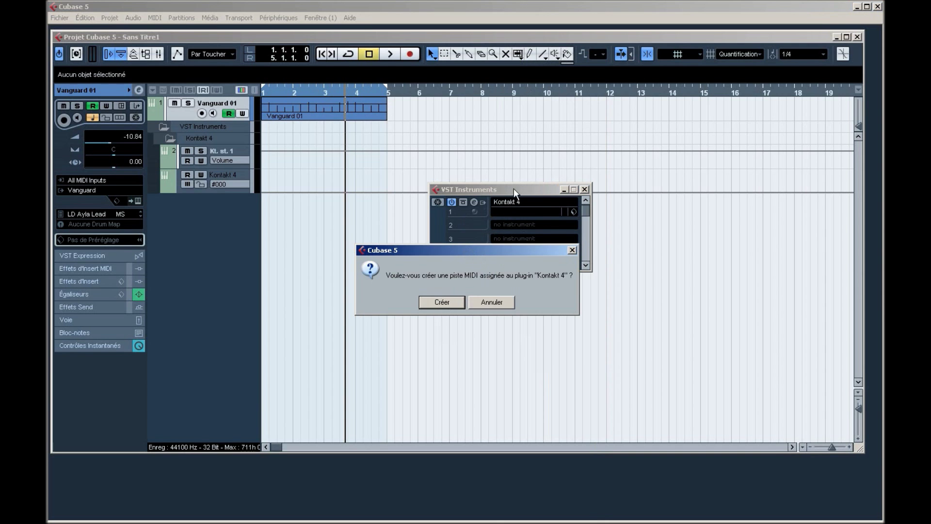
click(442, 302)
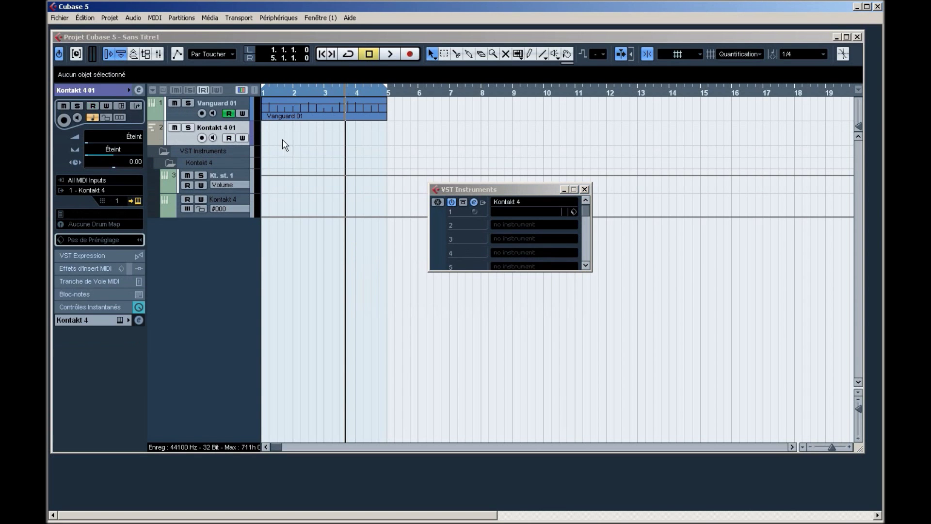
click(584, 190)
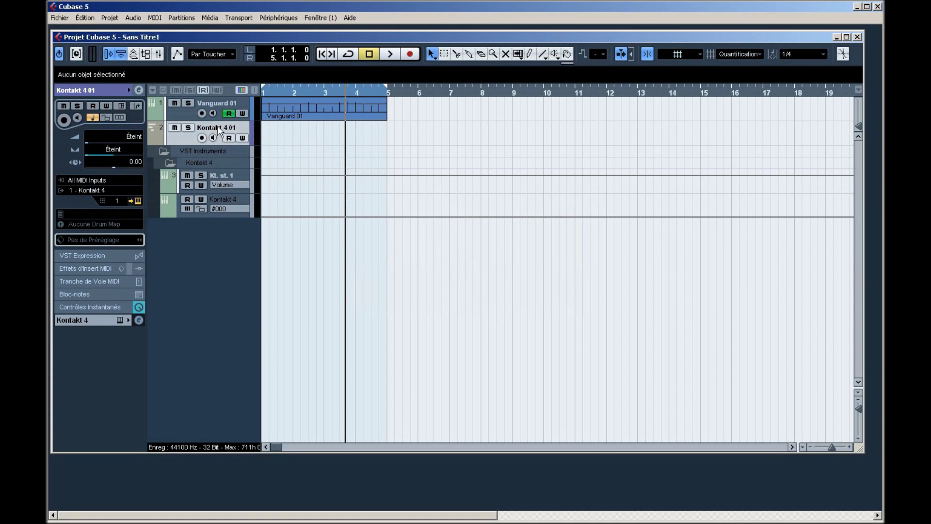
Minimize the project window, open the Kontakt 4 interface from the instrument rack and bring it fully into view.
click(836, 37)
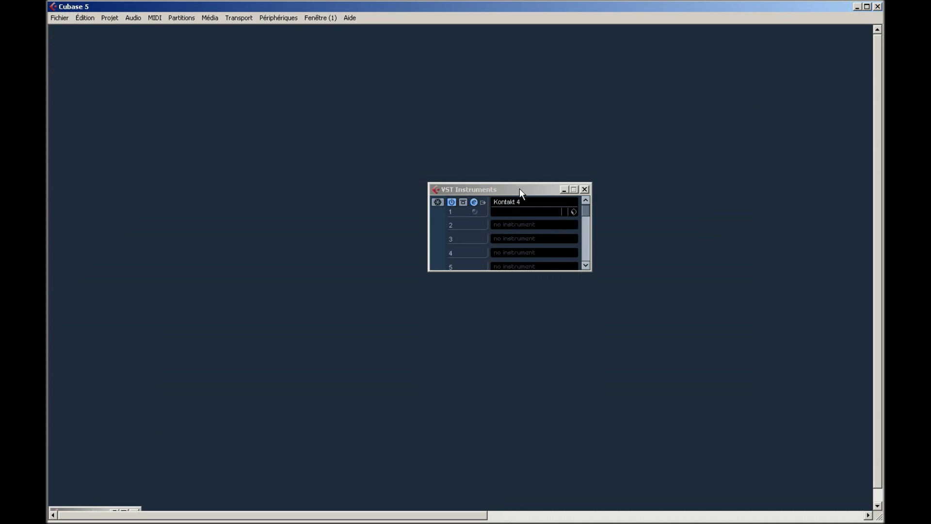
drag(516, 188, 466, 217)
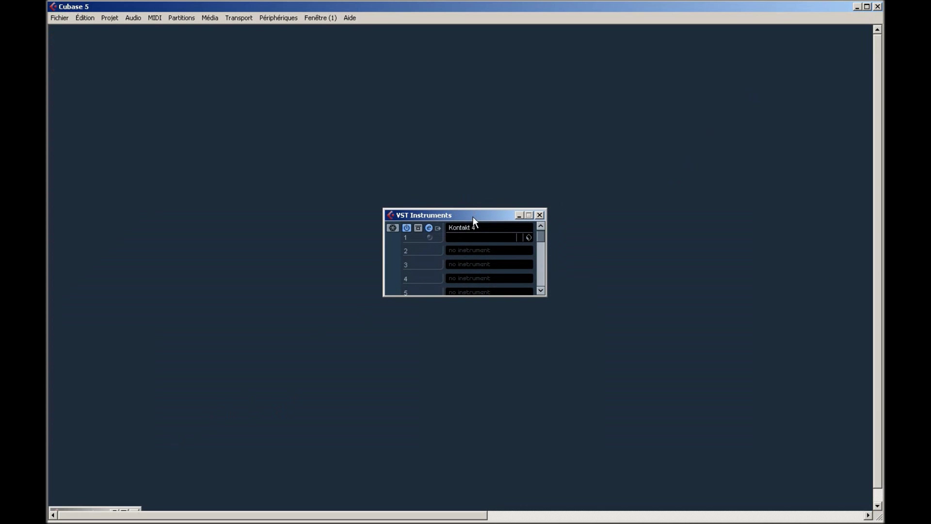
click(429, 231)
drag(463, 517, 831, 486)
drag(788, 78, 431, 80)
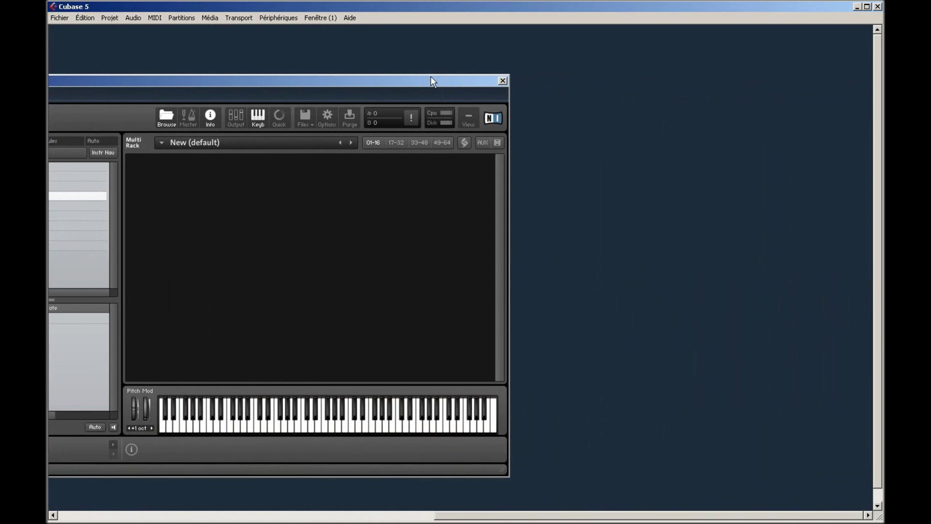
drag(624, 514, 146, 500)
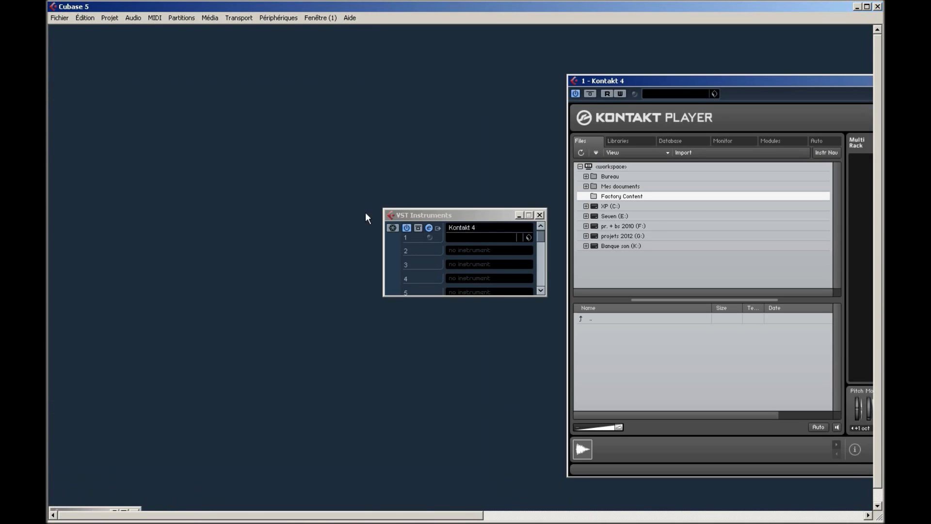
drag(695, 81, 210, 84)
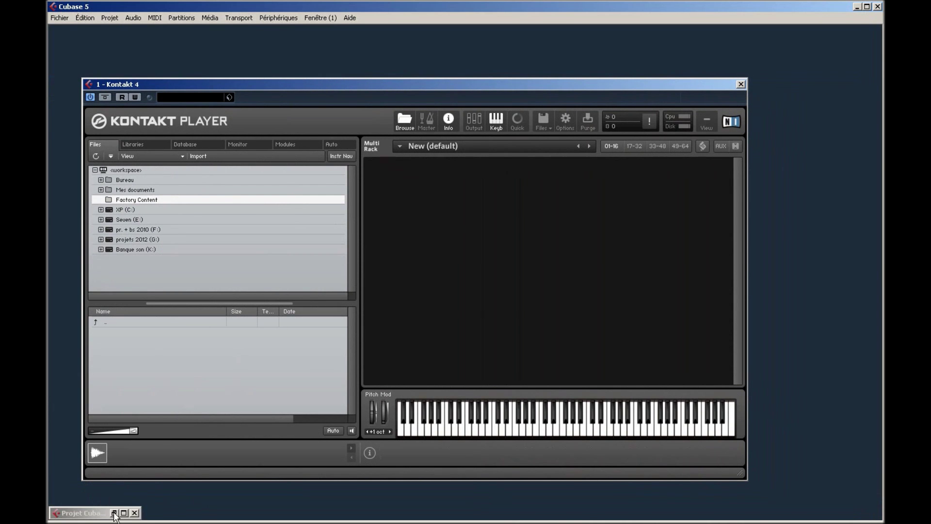
Restore the project window and make three duplicates of the Kontakt 4 01 MIDI track.
click(114, 513)
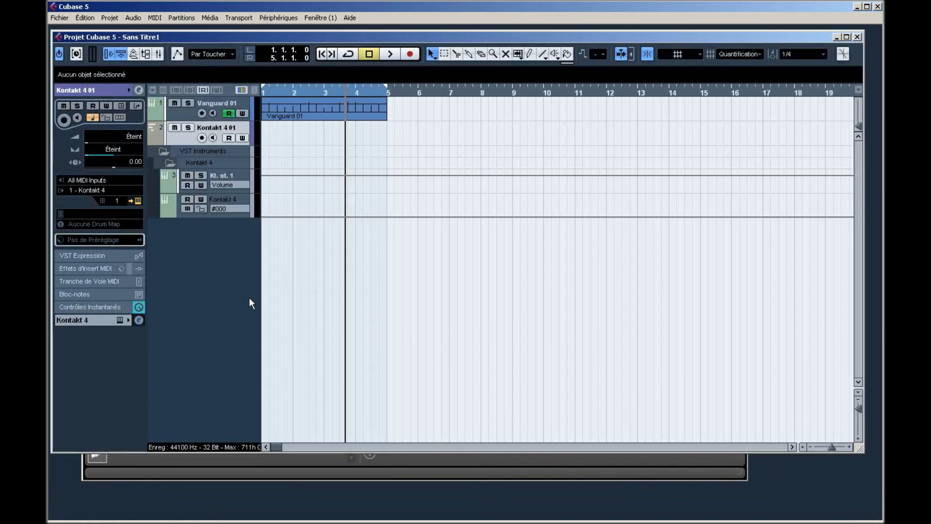
right_click(209, 129)
click(205, 130)
right_click(205, 130)
click(231, 157)
right_click(223, 155)
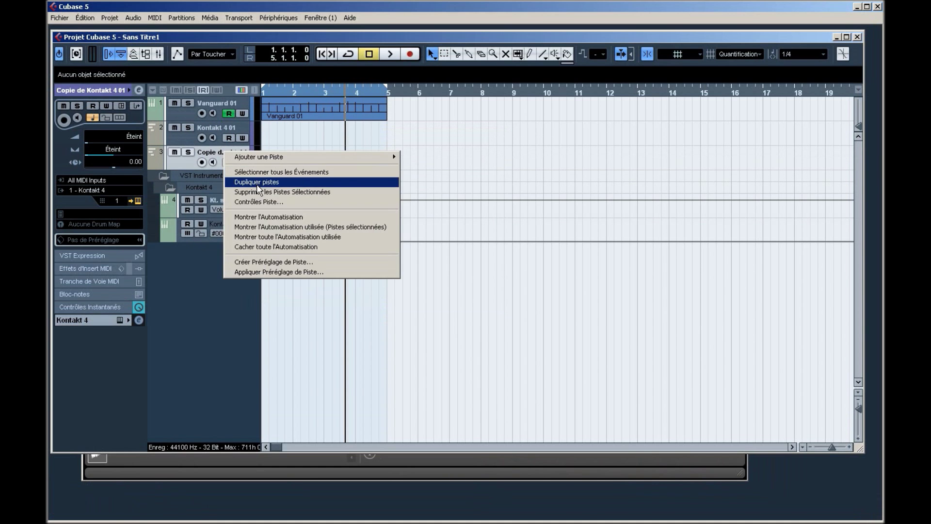
click(257, 184)
right_click(217, 177)
click(259, 208)
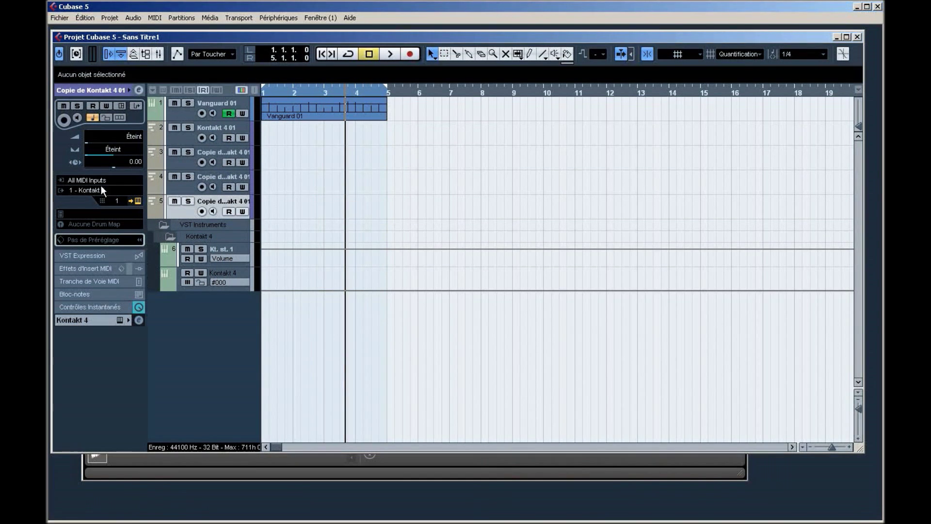
Rename the original Kontakt 4 MIDI track "violons" and its first duplicate "contrebasse".
double_click(216, 128)
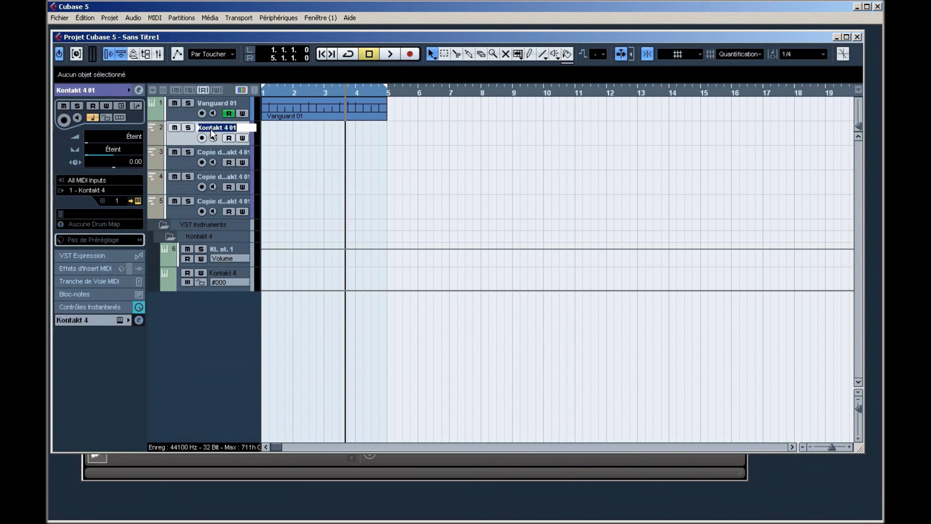
text(violons)
key(Tab)
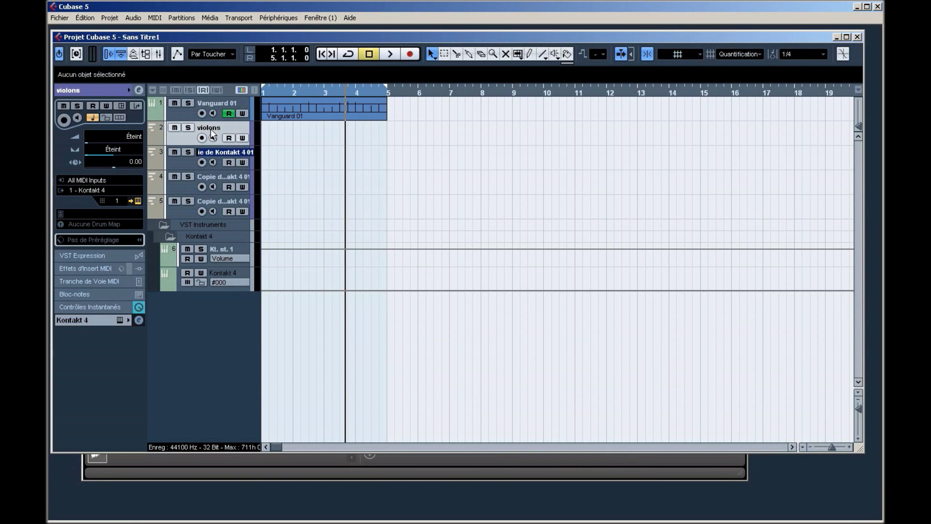
text(basse)
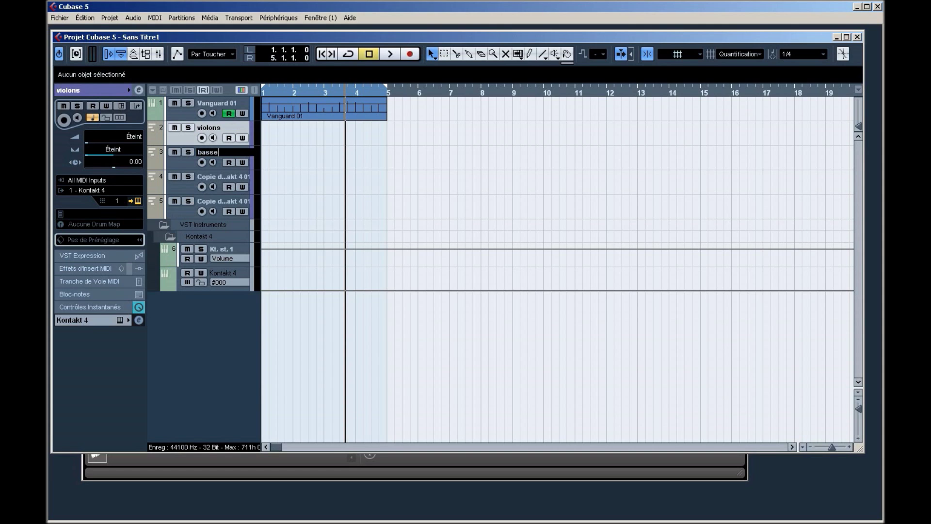
key(BackSpace)
key(BackSpace)
key(BackSpace)
key(BackSpace)
text(contrebasse)
Rename the second Kontakt 4 duplicate "orgues" and select the last duplicate track.
click(213, 179)
double_click(214, 177)
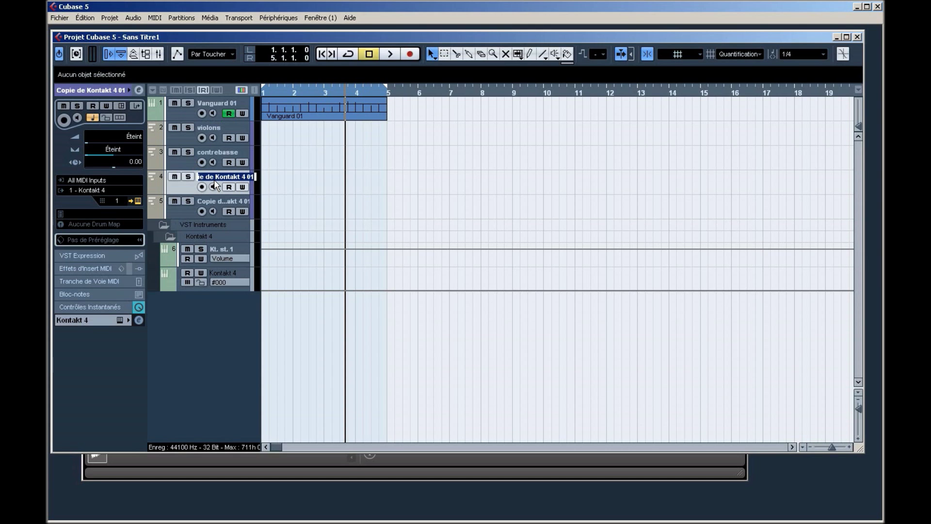
text(oprgues)
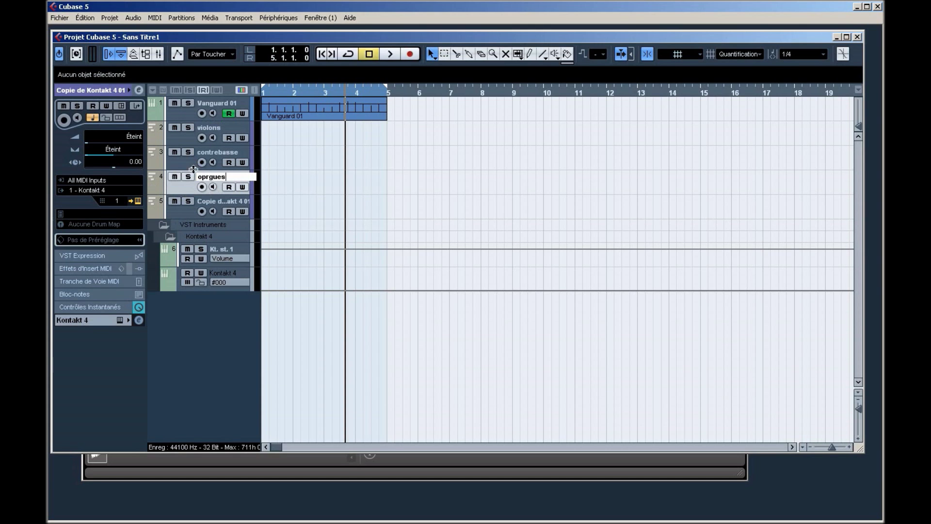
key(BackSpace)
key(Return)
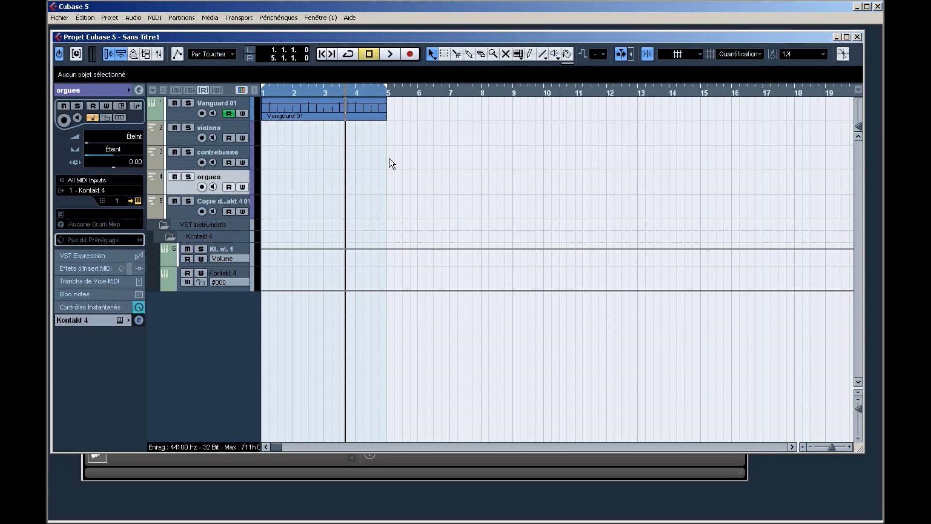
click(199, 207)
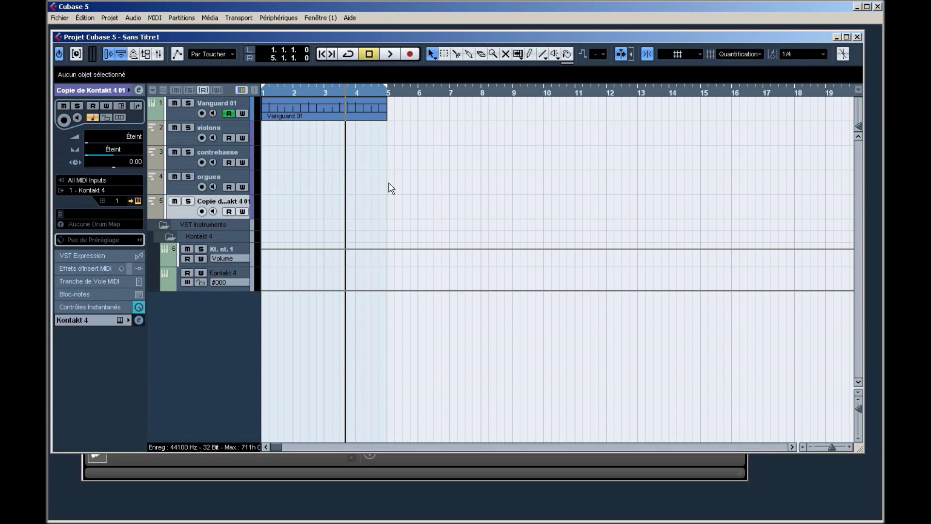
Delete the surplus last Kontakt 4 duplicate track and select the violons track.
key(Delete)
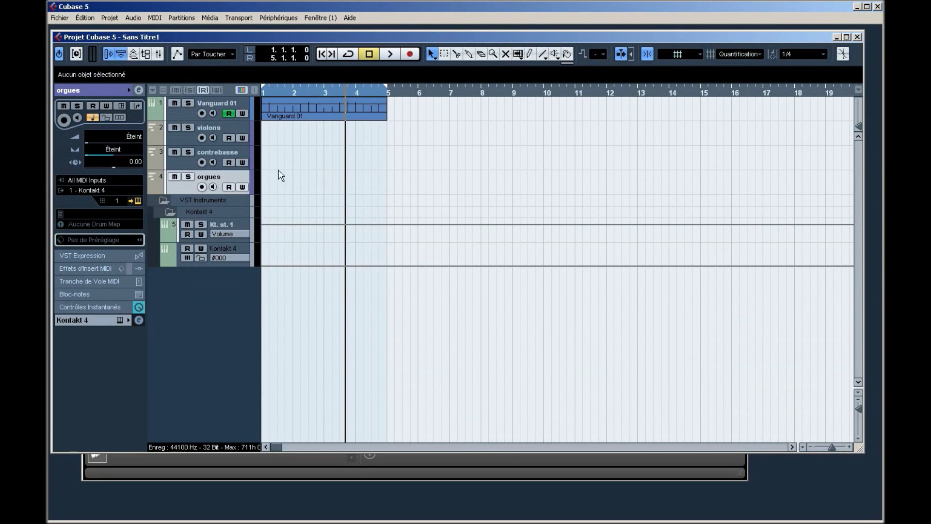
click(222, 130)
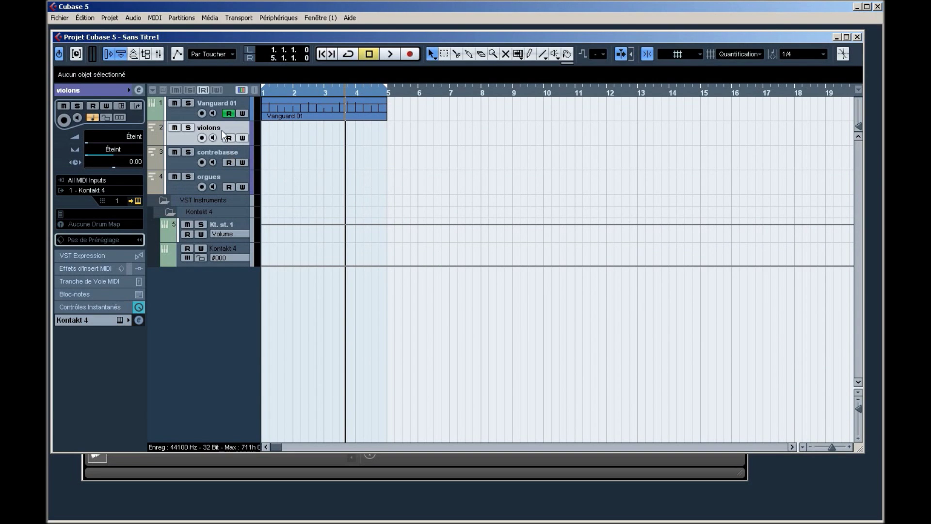
click(217, 149)
click(214, 132)
click(206, 149)
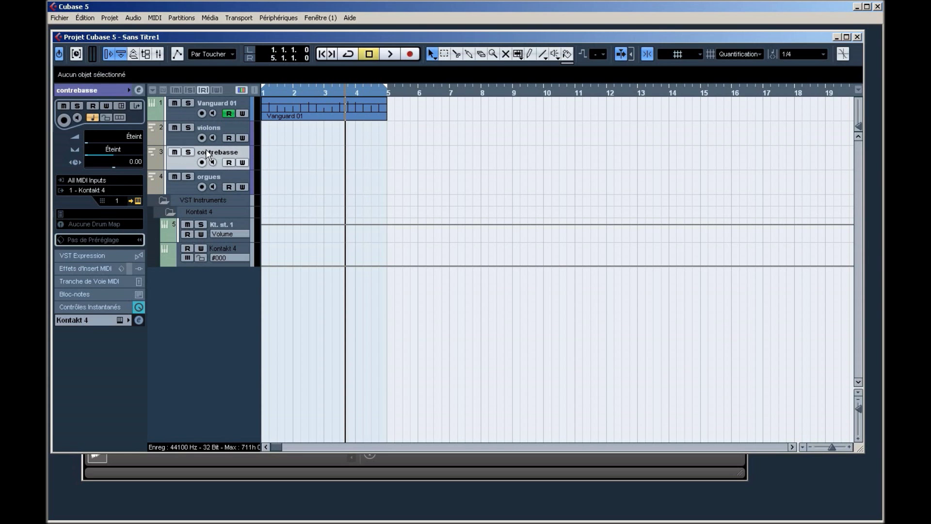
click(199, 132)
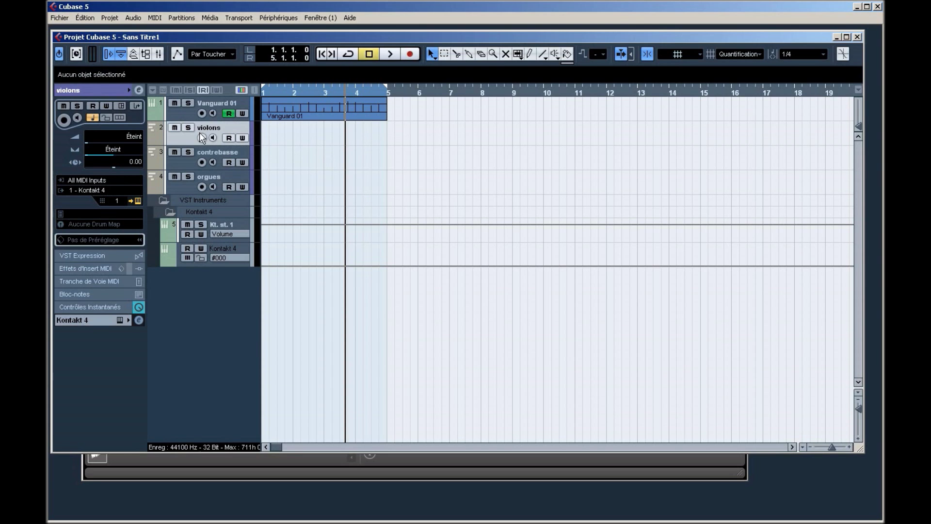
Check the violons track's output routing, then bring the Kontakt 4 interface forward and close it.
click(92, 191)
click(316, 178)
click(353, 476)
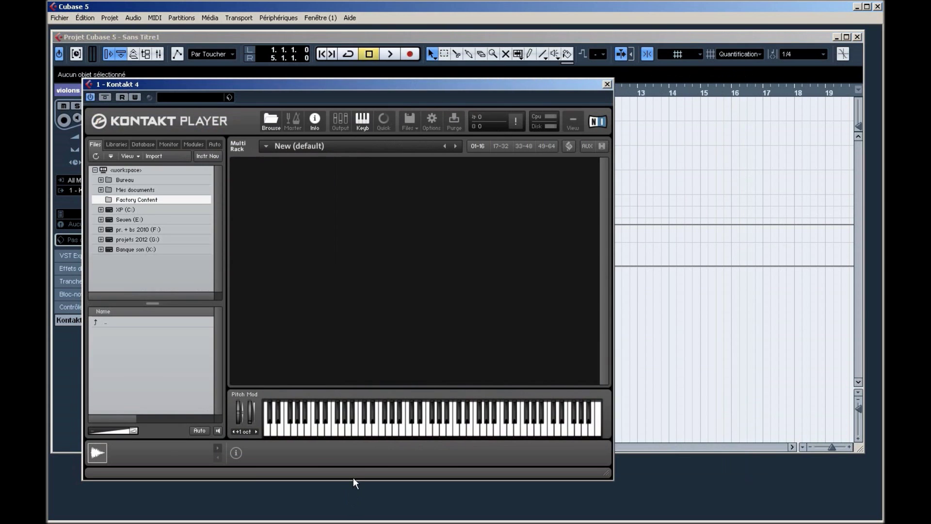
drag(474, 86, 542, 74)
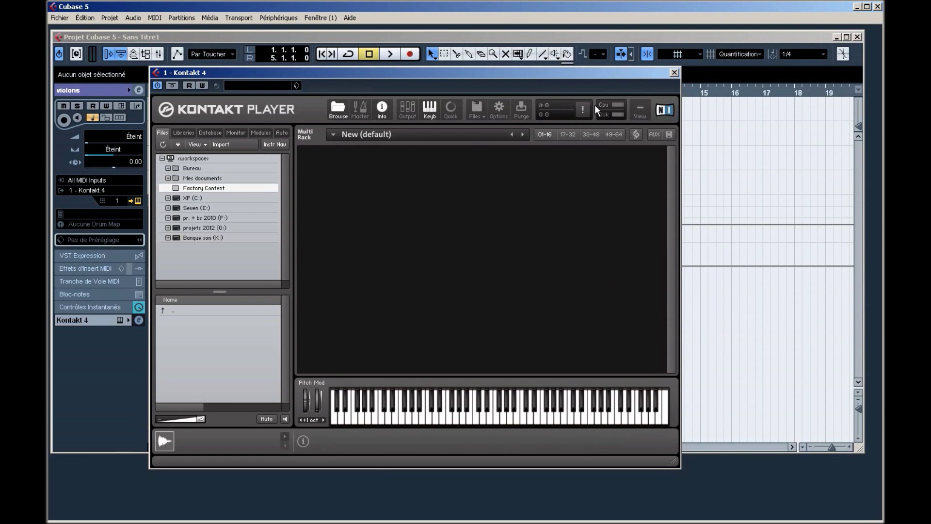
click(674, 73)
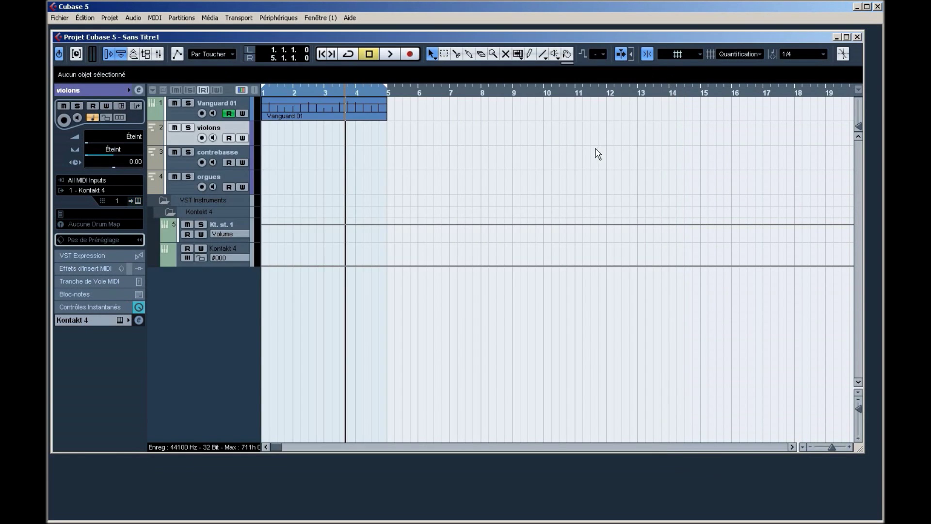
Compare the settings of the violons, contrebasse and orgues tracks and view the MIDI channel choices for violons.
right_click(319, 149)
click(217, 131)
click(215, 153)
click(216, 133)
click(217, 172)
click(215, 154)
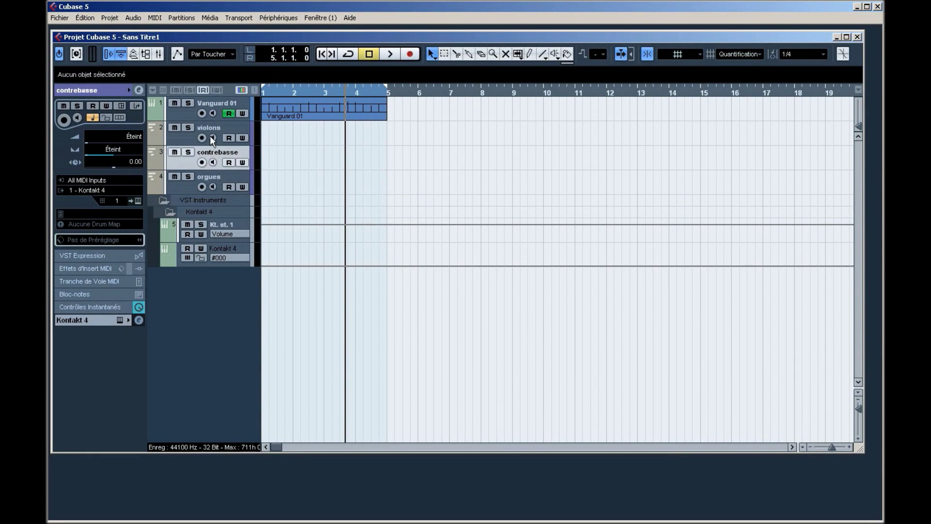
click(210, 129)
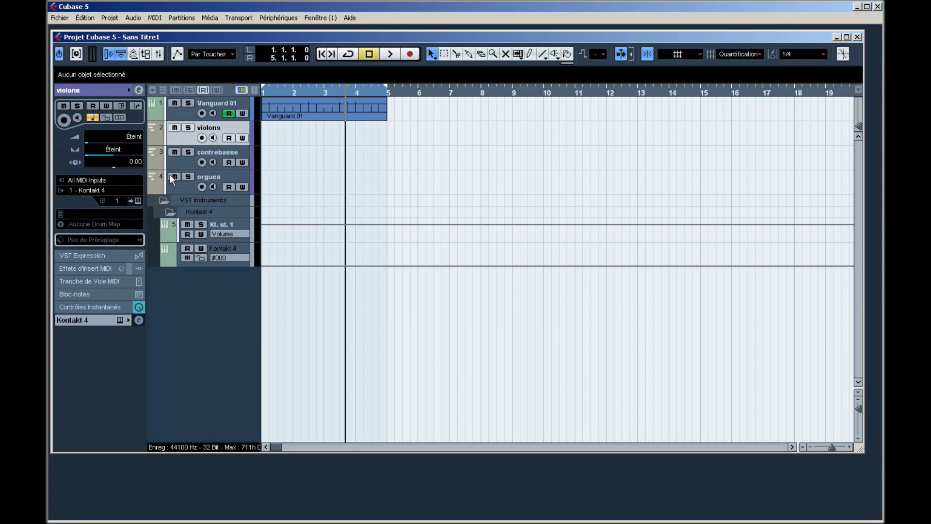
click(116, 199)
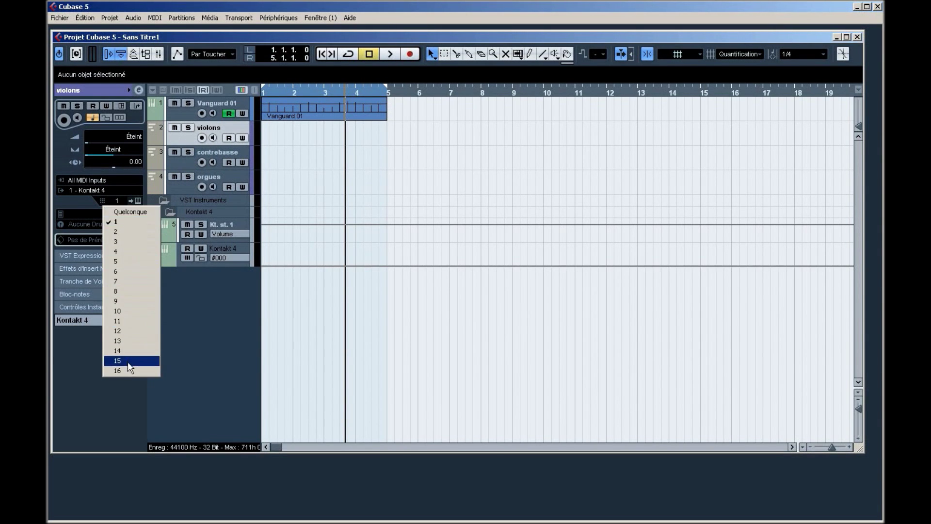
click(213, 161)
Assign the contrebasse track to MIDI channel 2 and the orgues track to MIDI channel 3.
click(212, 158)
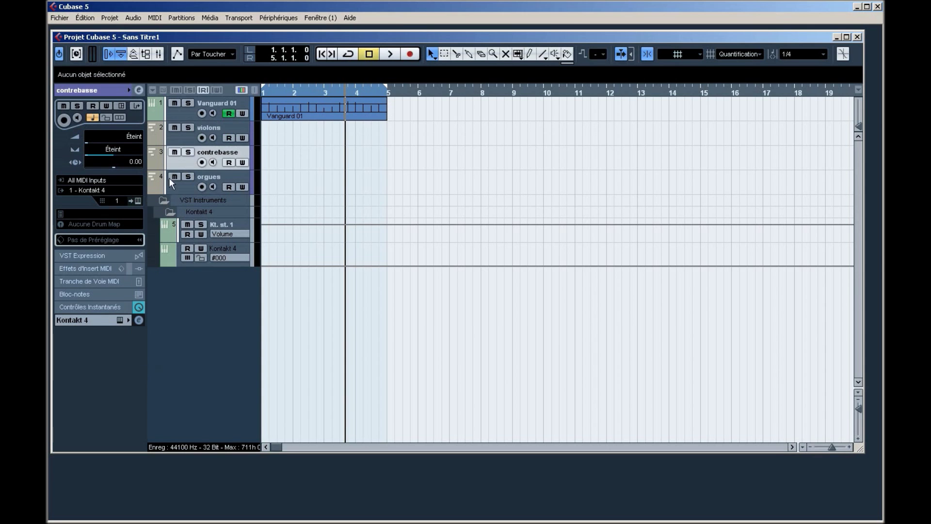
click(119, 200)
click(116, 230)
click(217, 176)
click(124, 200)
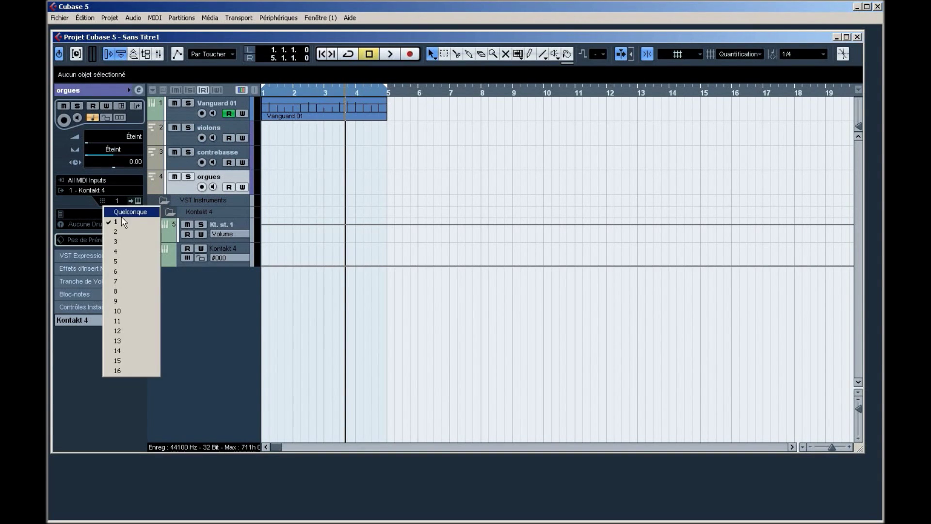
click(127, 241)
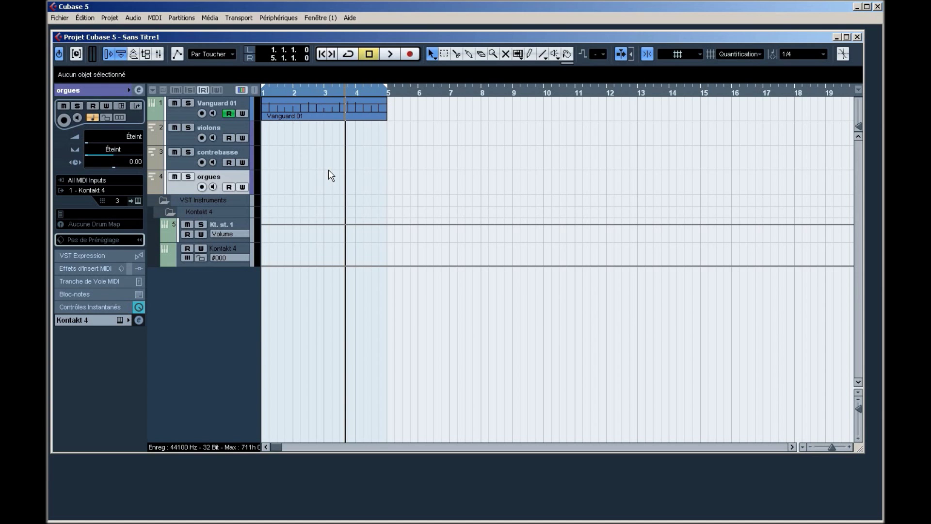
View the VST instrument channel settings of the Kt. st. 1 output track and close them.
click(225, 128)
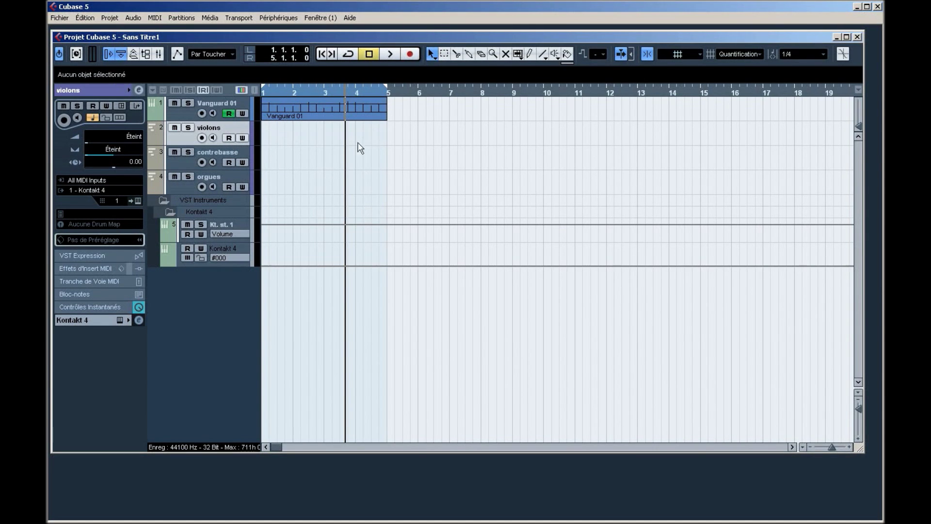
click(236, 225)
click(139, 90)
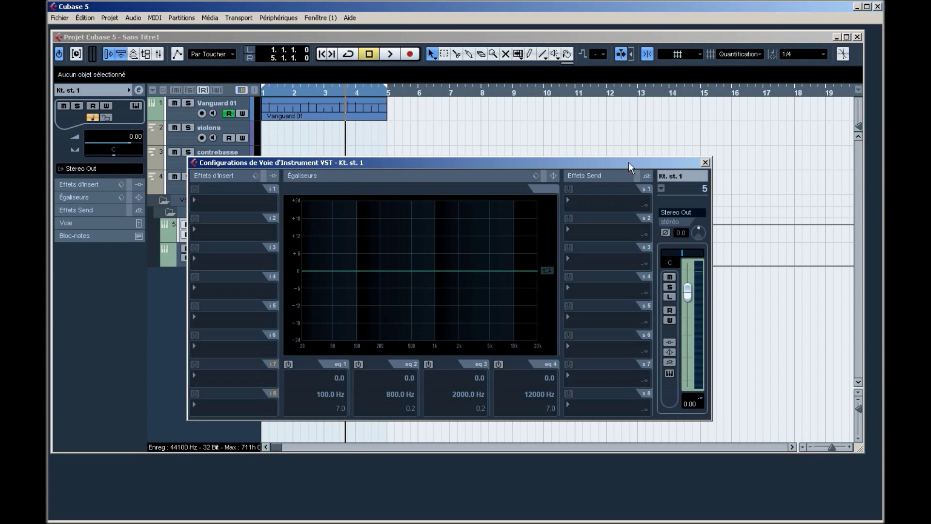
click(705, 163)
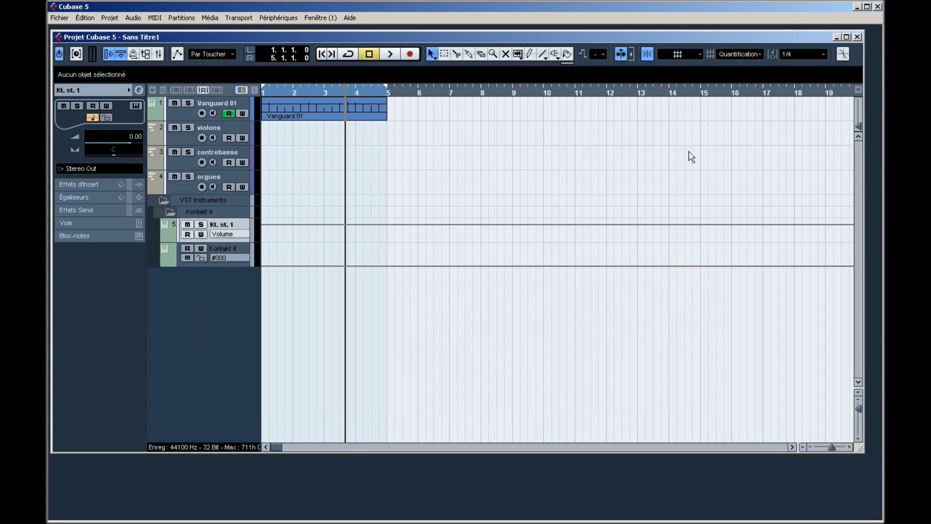
With violons selected, view the Kontakt 4 interface from the VST Instruments rack, then close both windows.
click(213, 128)
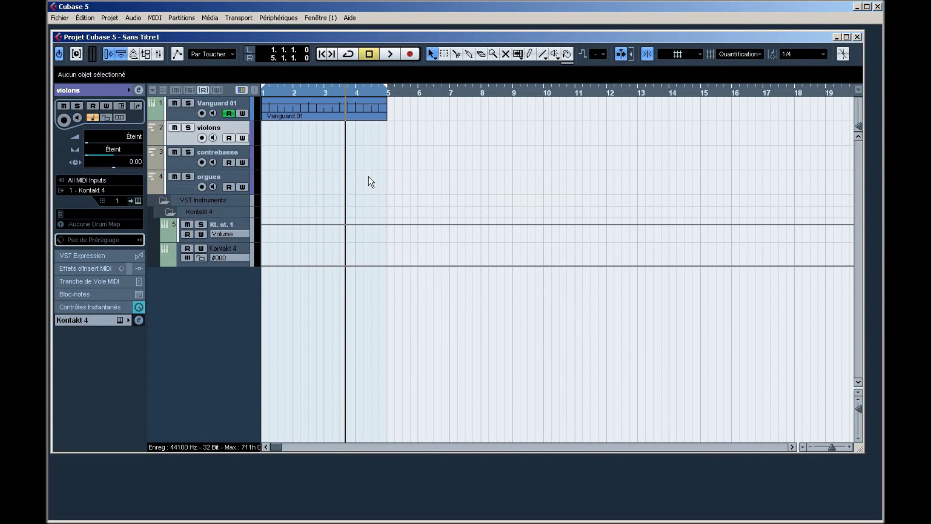
key(F11)
drag(434, 213, 424, 190)
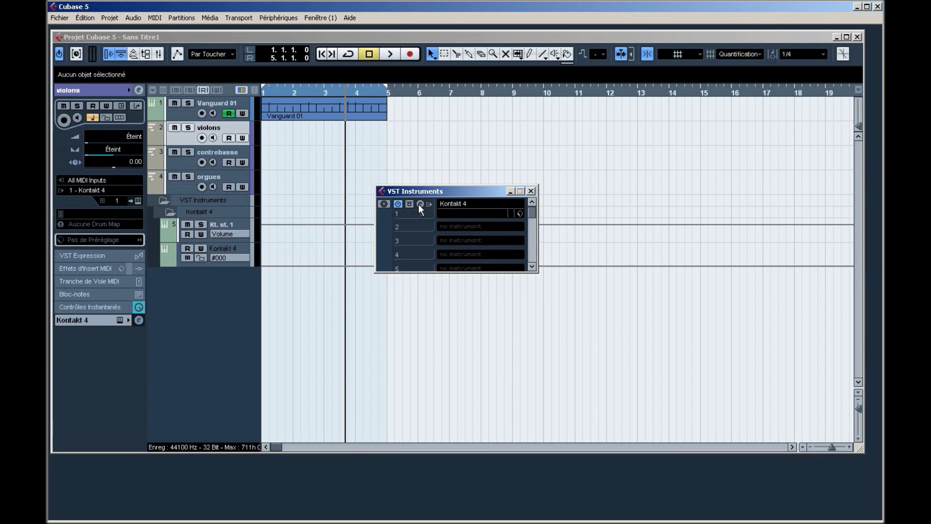
click(419, 204)
click(673, 73)
click(531, 190)
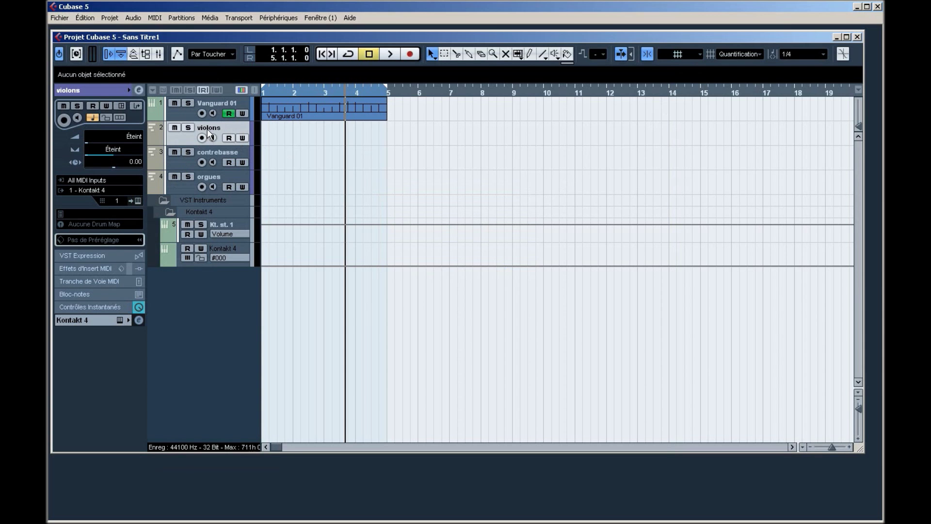
Open Kontakt 4 from the violons track and browse Banque son (K:) to Banque son VSTi, Kontakt 3 Library, Orchestral.
click(138, 200)
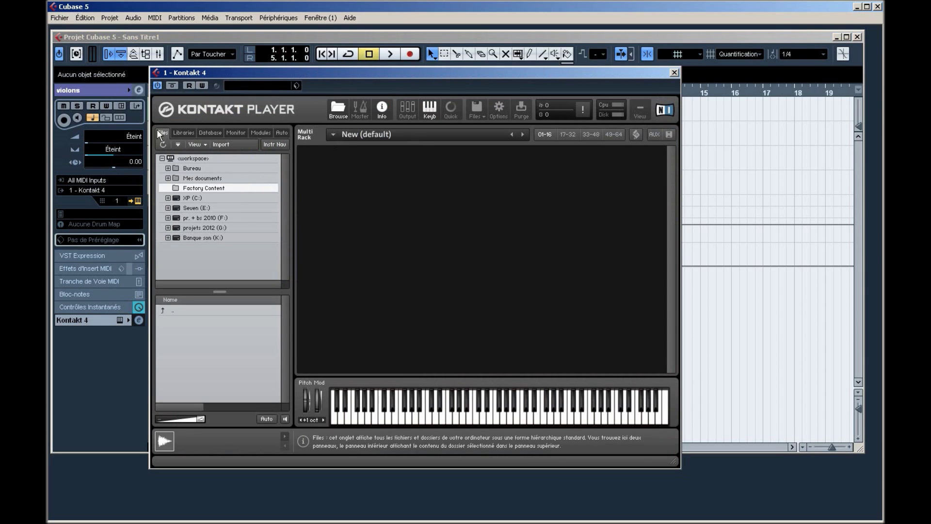
click(167, 238)
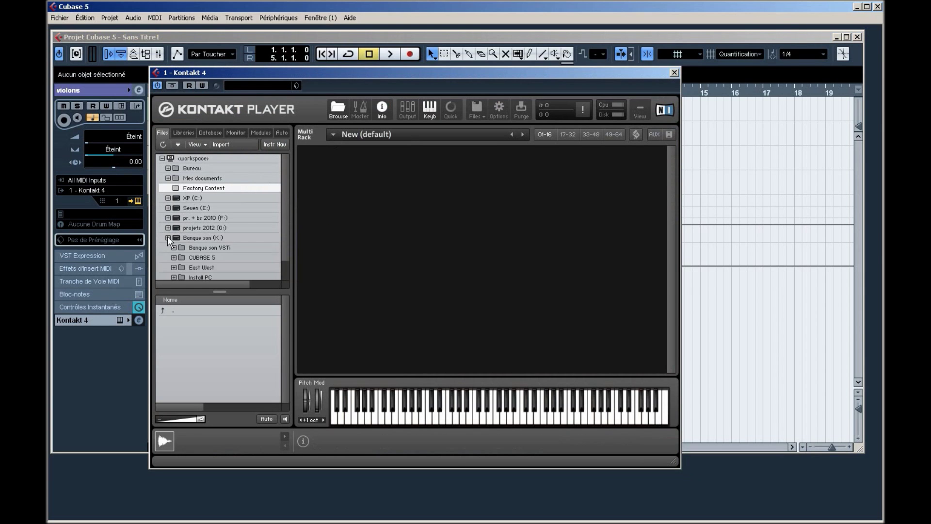
drag(283, 178, 286, 196)
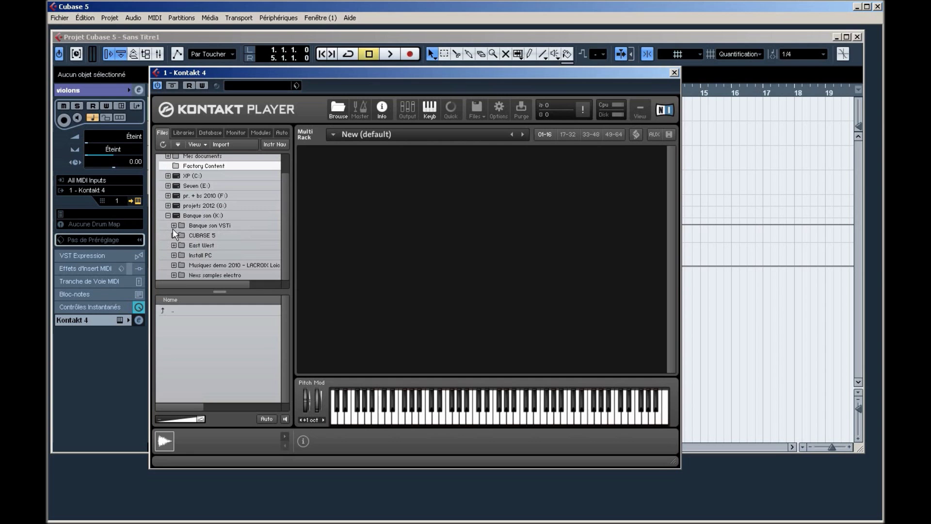
click(174, 226)
drag(282, 213, 284, 246)
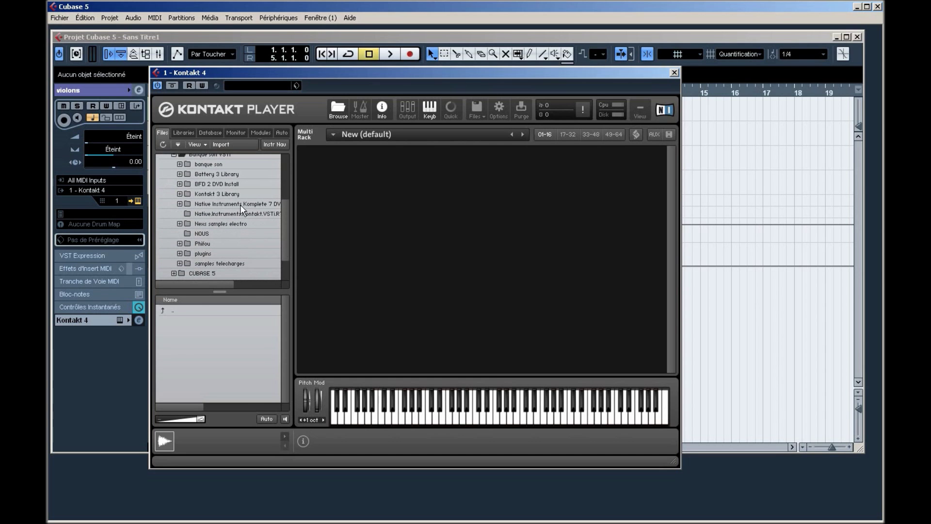
double_click(222, 193)
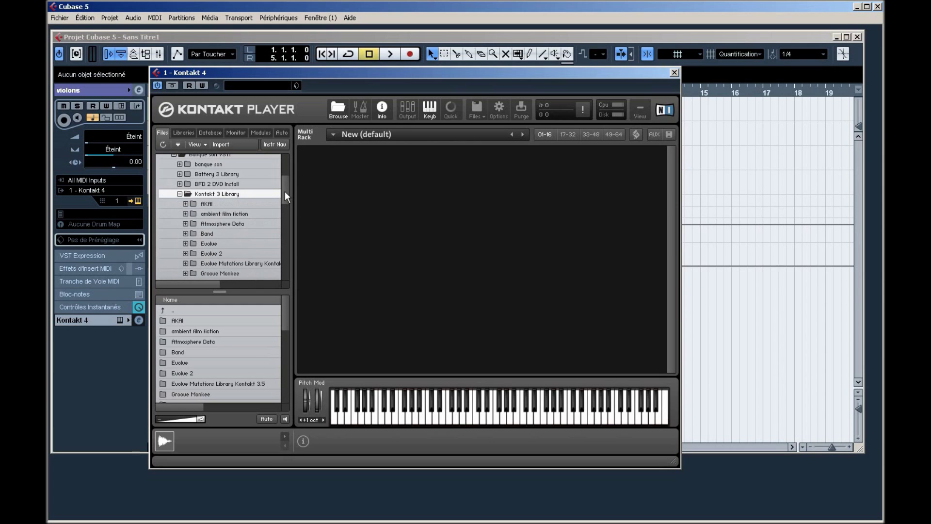
drag(289, 184, 284, 209)
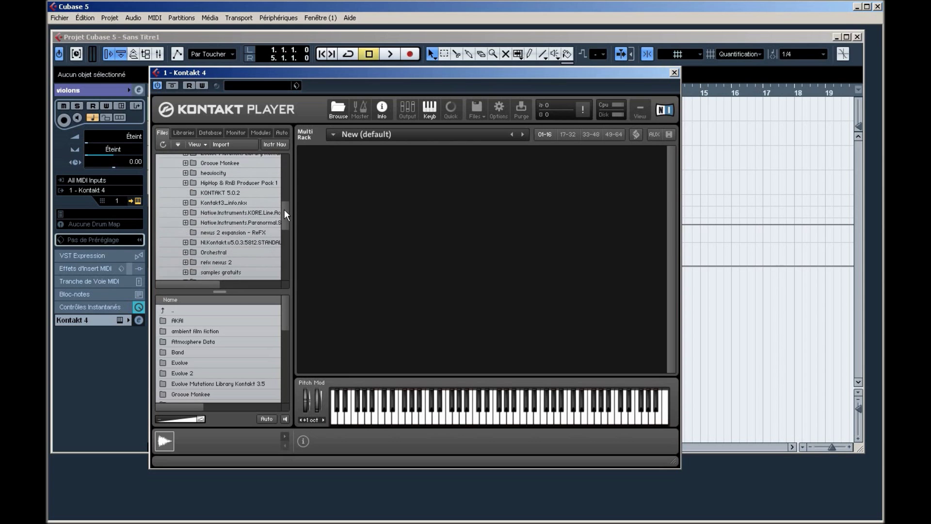
double_click(214, 253)
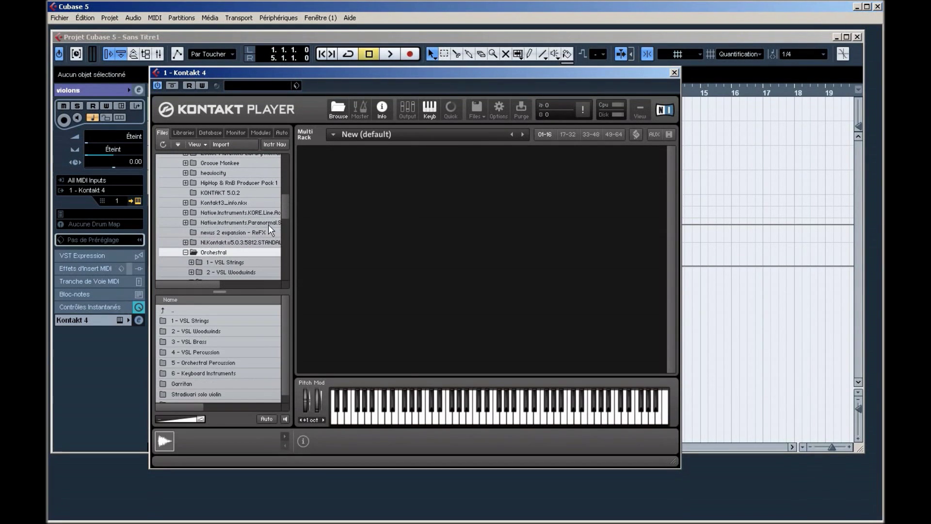
Load Violin ens 14 (pizzicato).nki from 1 - VSL Strings, 01 Violin Ensemble, 01 Standard Instruments.
double_click(199, 319)
click(204, 321)
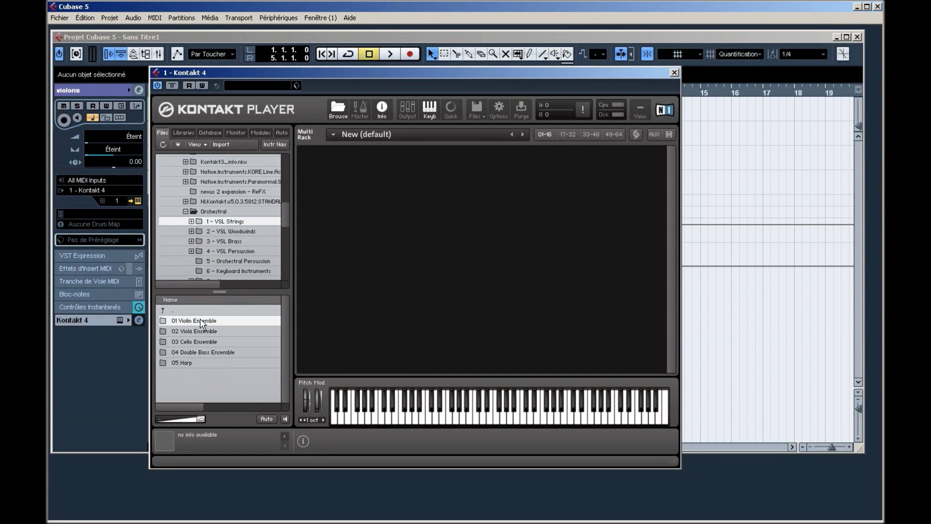
double_click(199, 321)
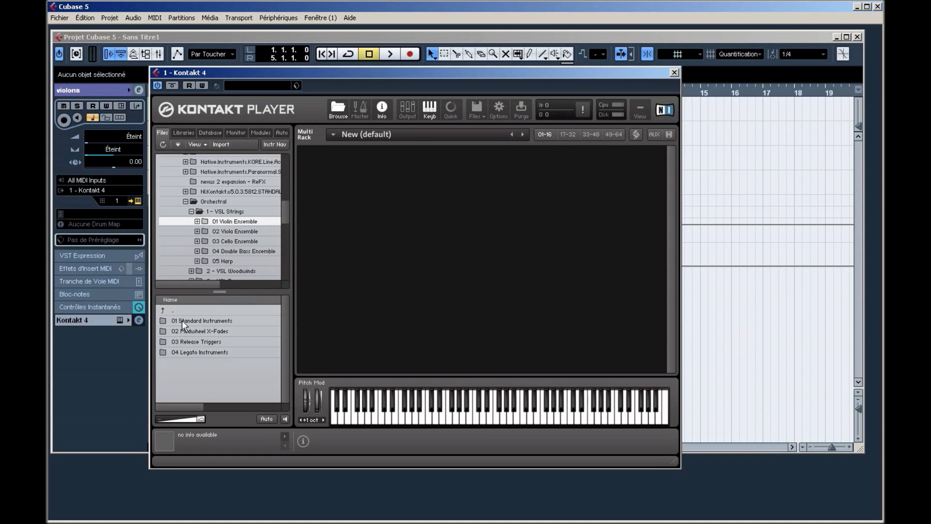
double_click(207, 321)
scroll(281, 314, down, 1)
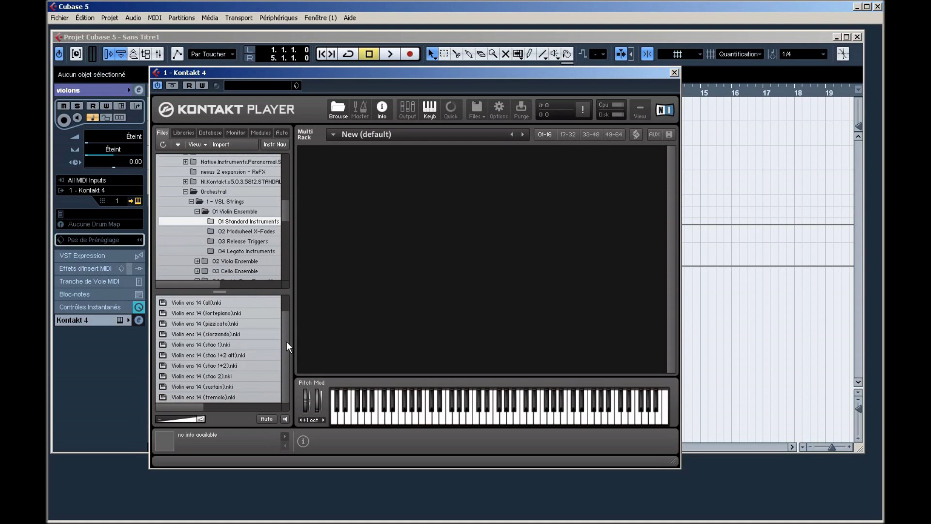
click(214, 313)
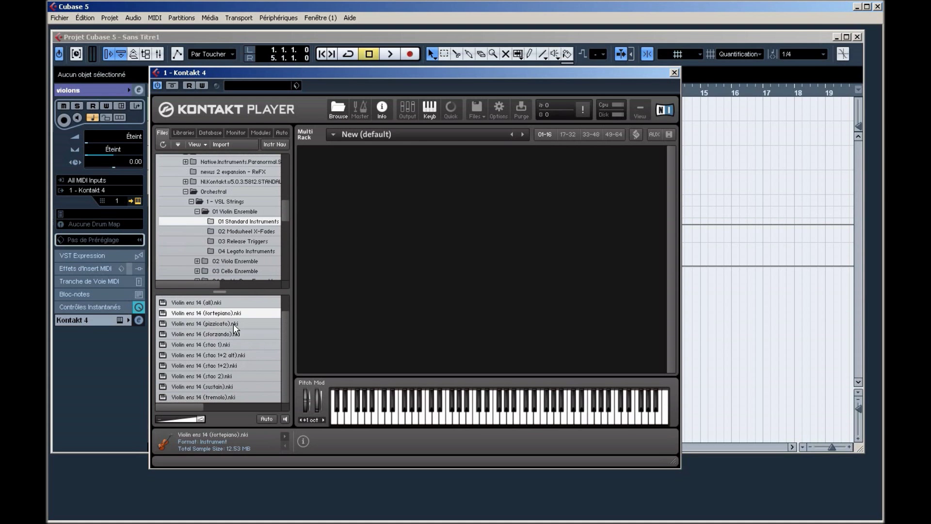
double_click(200, 324)
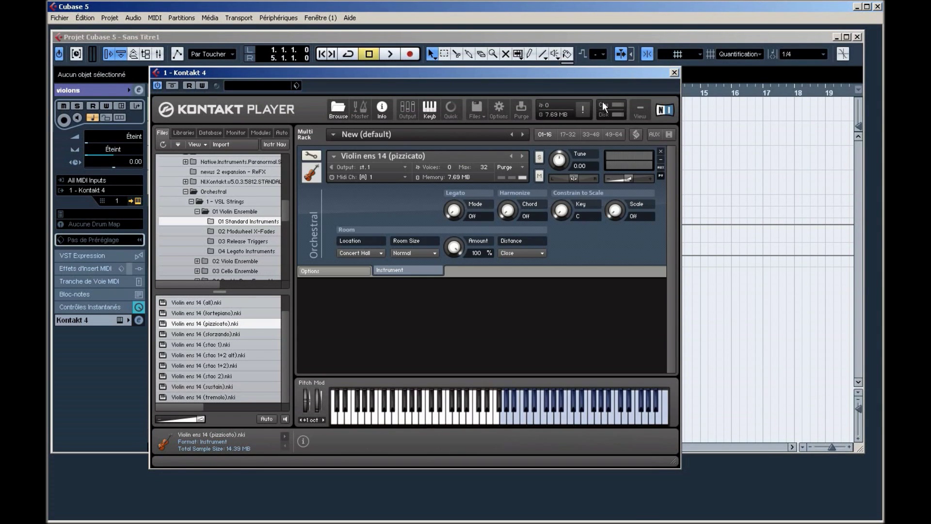
Move the Kontakt 4 window clear of the track list, reselect the violons track and reopen its instrument interface.
drag(470, 73, 476, 65)
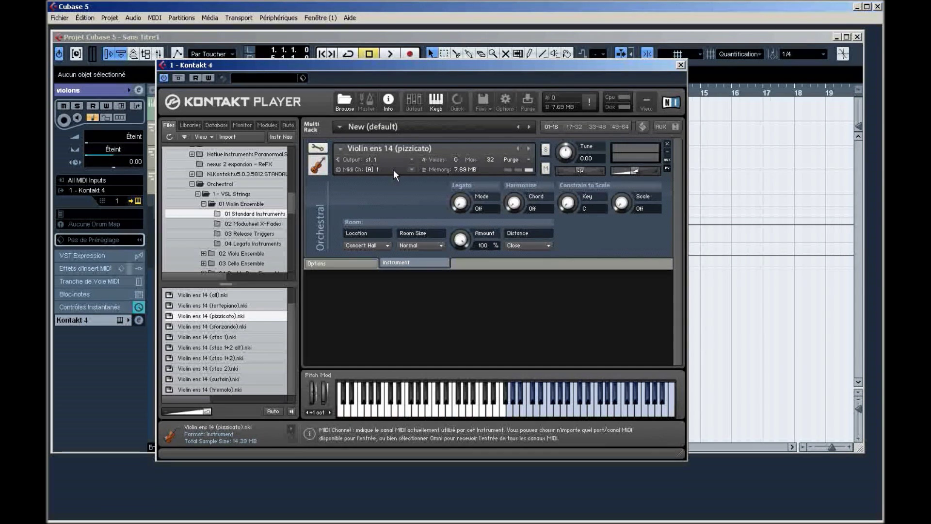
drag(389, 64, 562, 39)
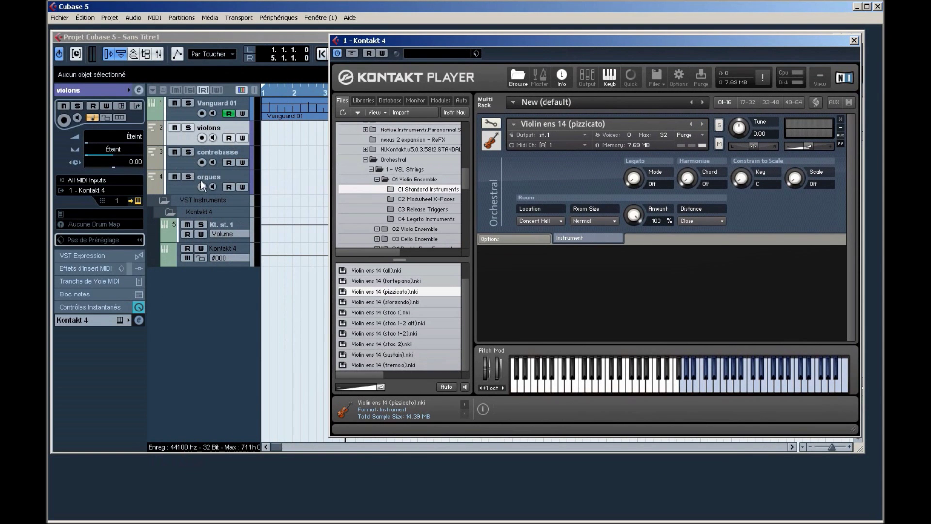
click(212, 158)
key(Down)
key(Up)
key(Up)
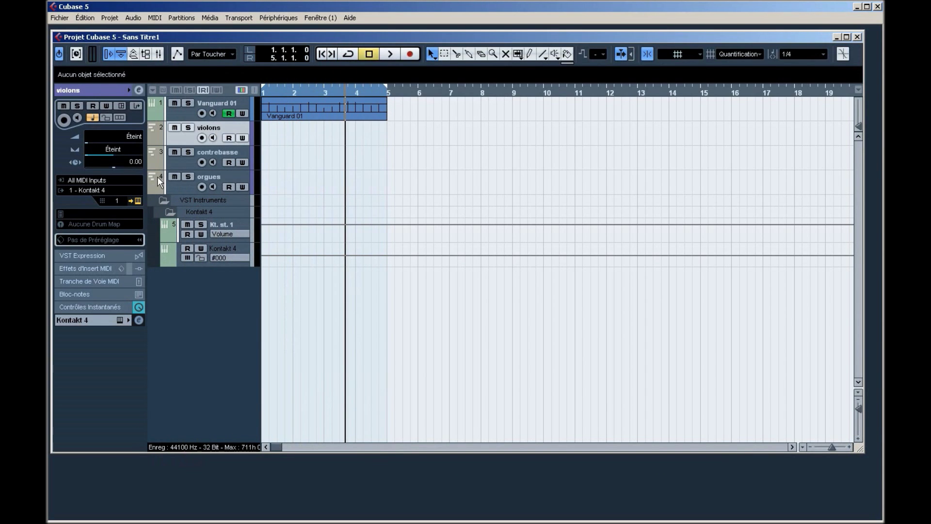
click(135, 200)
drag(453, 37, 390, 57)
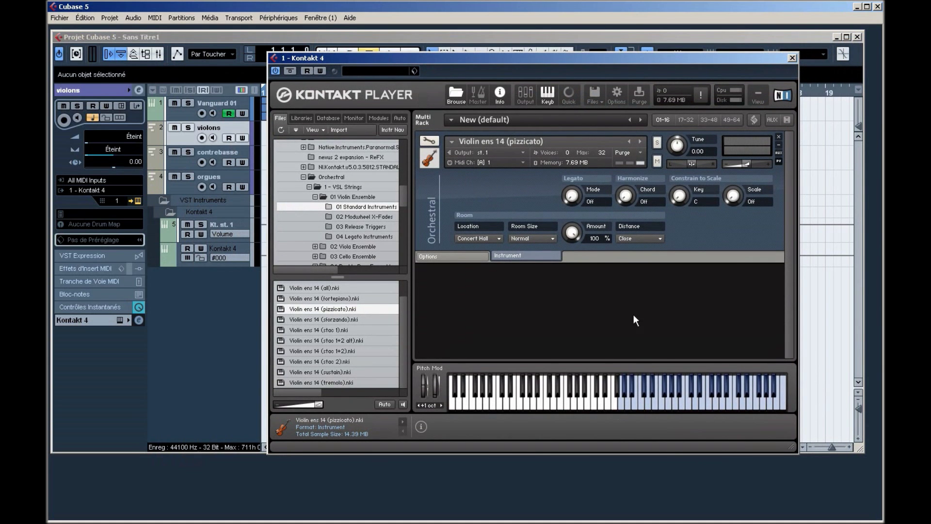
Audition the loaded Violin ens 14 (pizzicato) on the virtual keyboard and close the Kontakt 4 window.
click(663, 409)
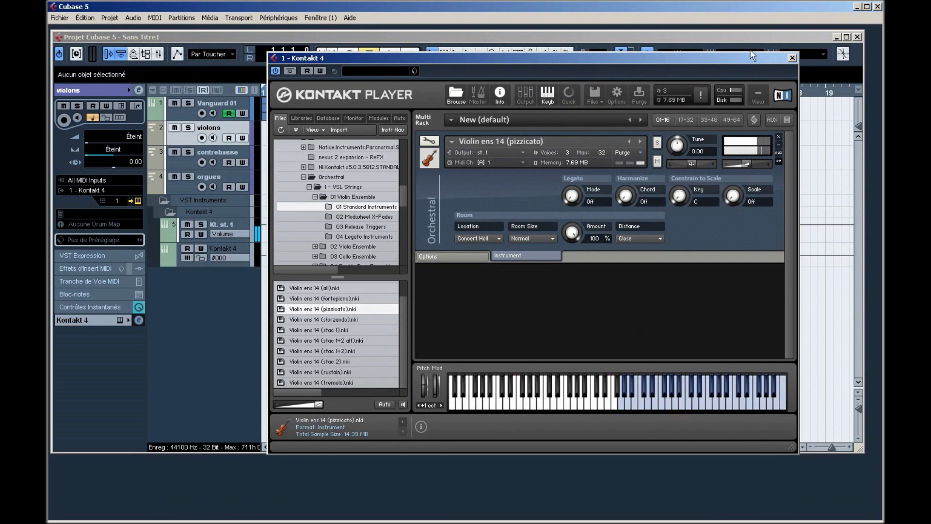
click(792, 57)
Delete the Vanguard 01 track and draw a MIDI part on the violons track from bar 1 to bar 5.
right_click(453, 168)
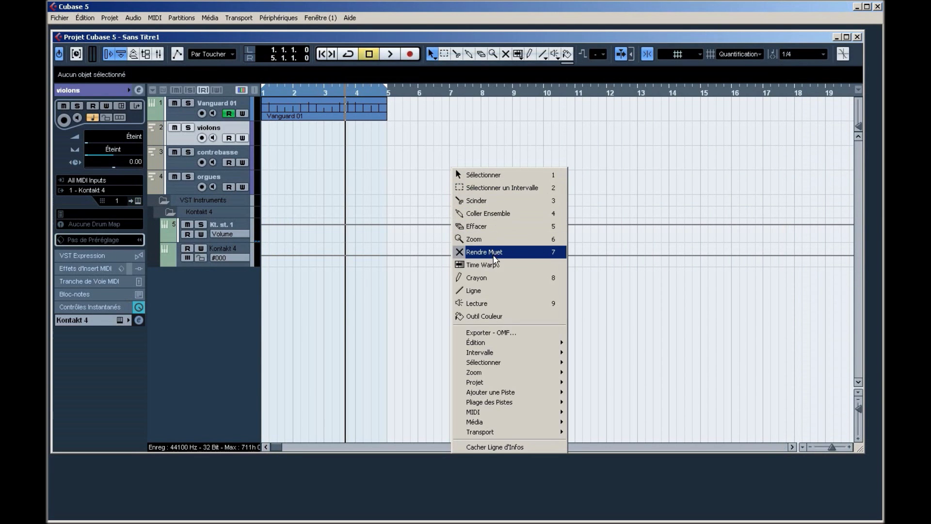
click(496, 278)
click(227, 104)
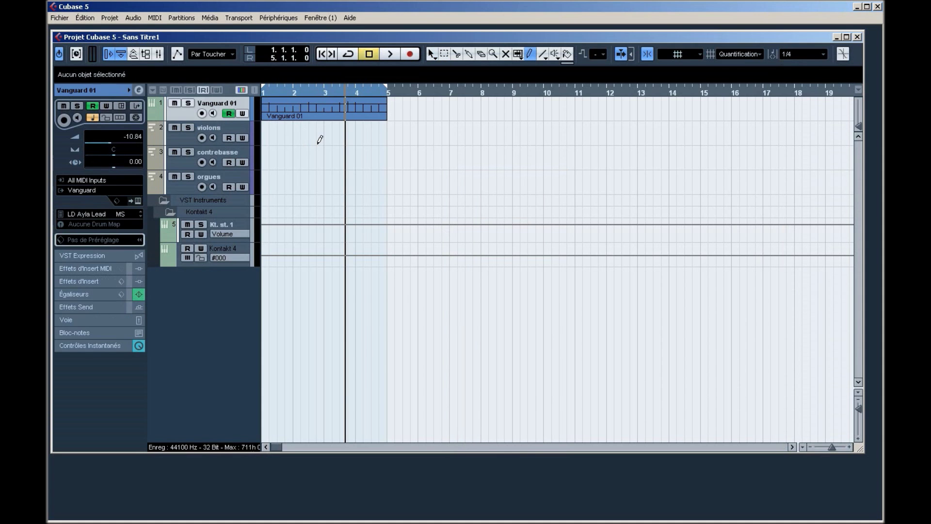
key(Delete)
drag(265, 104, 397, 110)
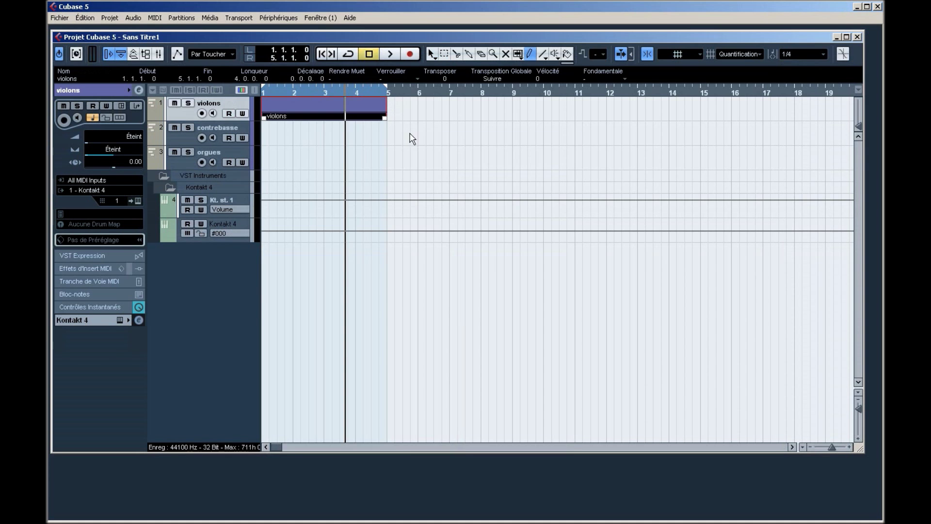
click(368, 151)
In the violons part's key editor, draw C3 on beat 1 and F3 with A3 on beat 2 of bar 1, then play them.
double_click(313, 111)
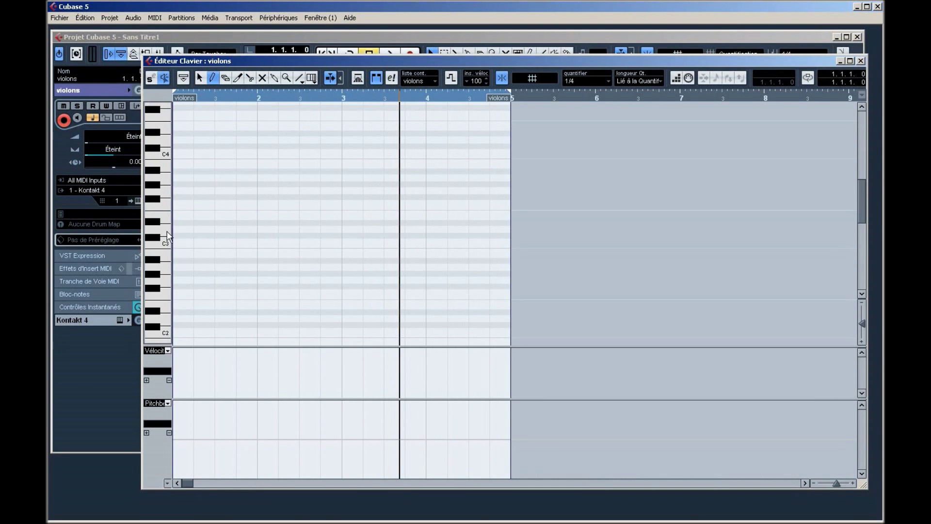
click(179, 241)
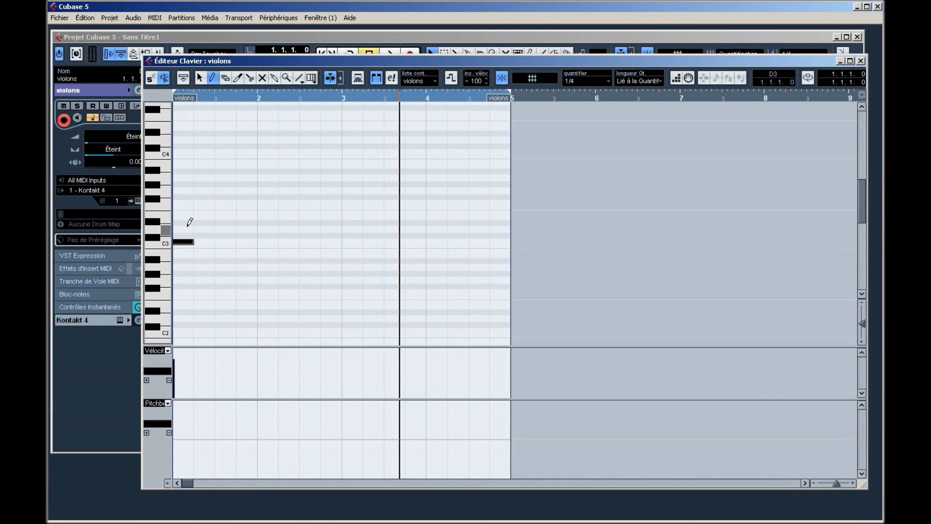
click(208, 204)
click(208, 178)
drag(191, 93, 169, 92)
key(space)
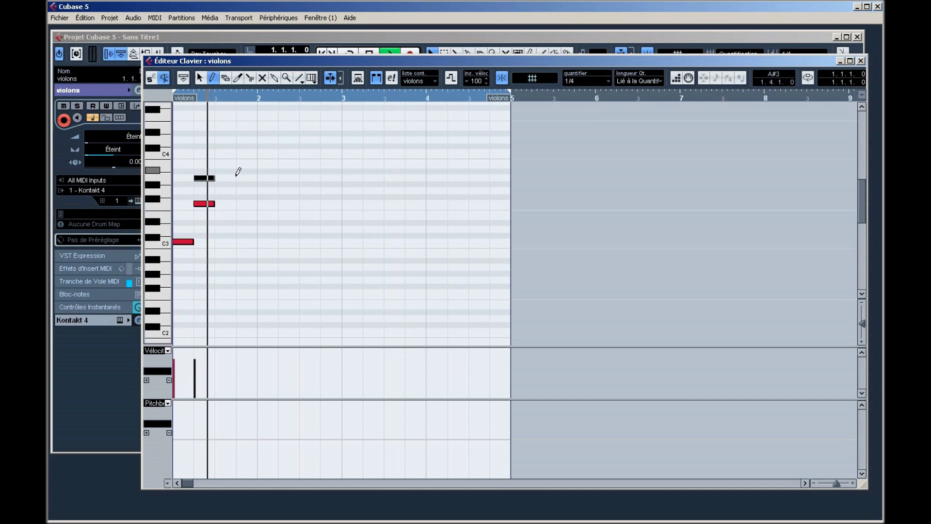
key(space)
Add C3 on beat 3 of bar 1 and F3 with A3 on beat 4 and on the first beat of bar 2.
click(227, 241)
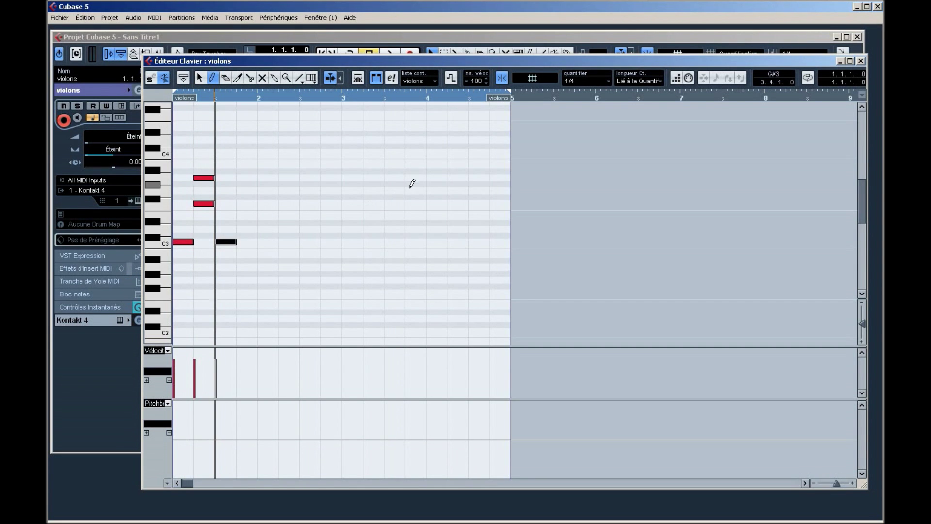
click(246, 203)
click(248, 178)
click(268, 177)
click(268, 203)
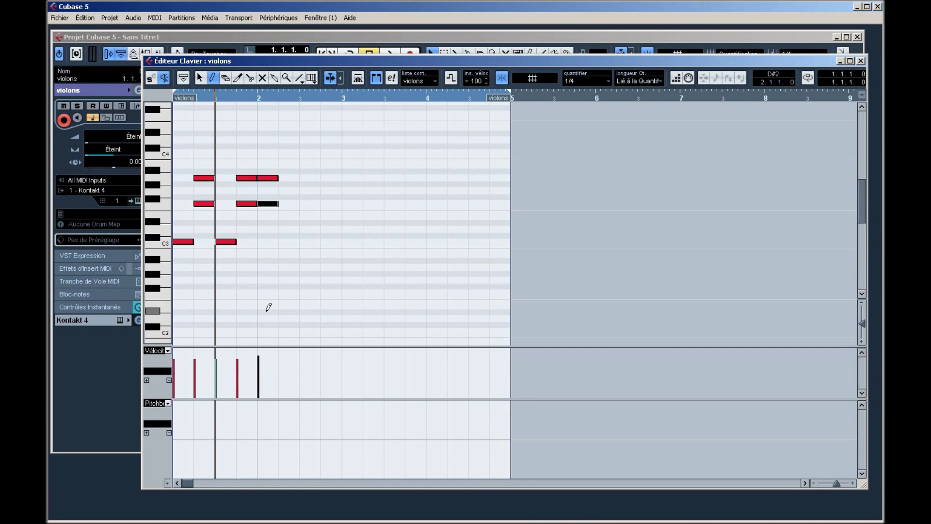
click(267, 177)
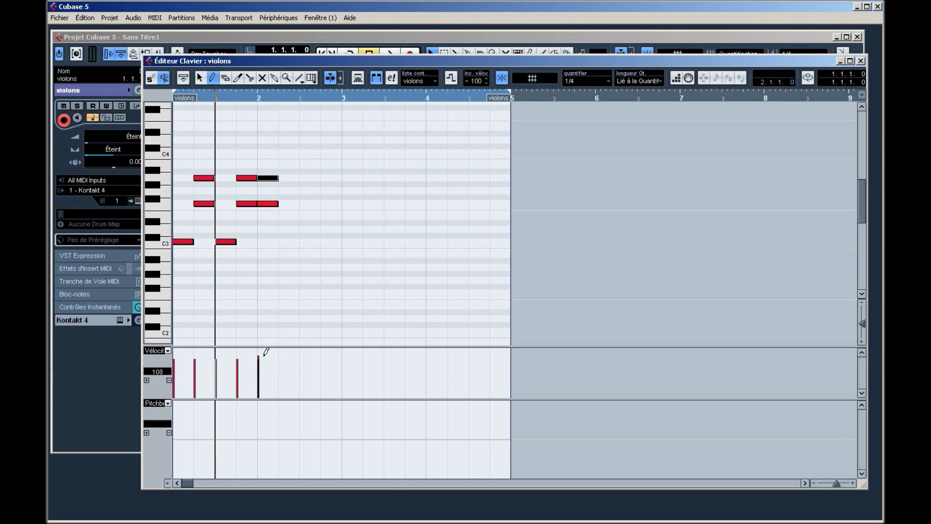
Remove the Pitchbend controller lane and play back the violin phrase.
click(169, 434)
click(169, 433)
key(space)
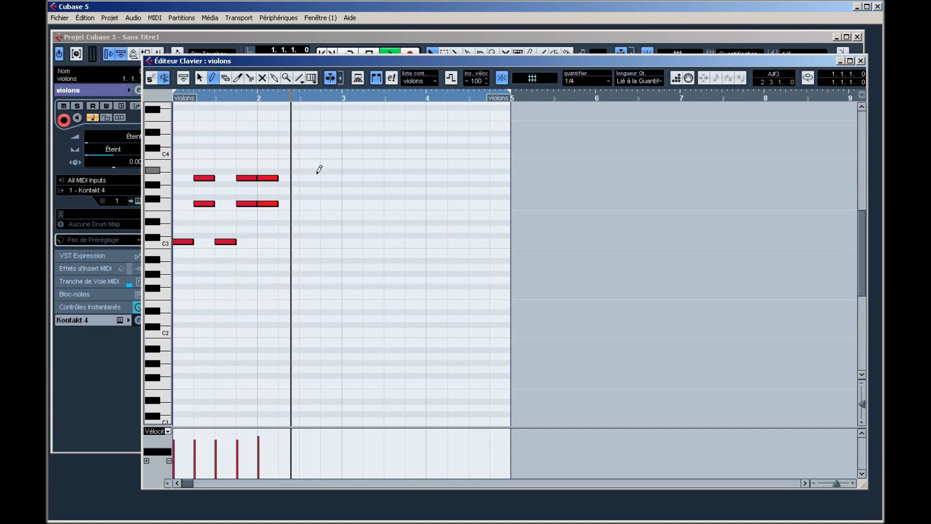
key(space)
Duplicate all the violin notes, place the copy at the start of bar 3 and play back from the beginning.
key(1)
mouse_move(329, 149)
mouse_down()
mouse_move(277, 178)
mouse_move(177, 276)
mouse_up()
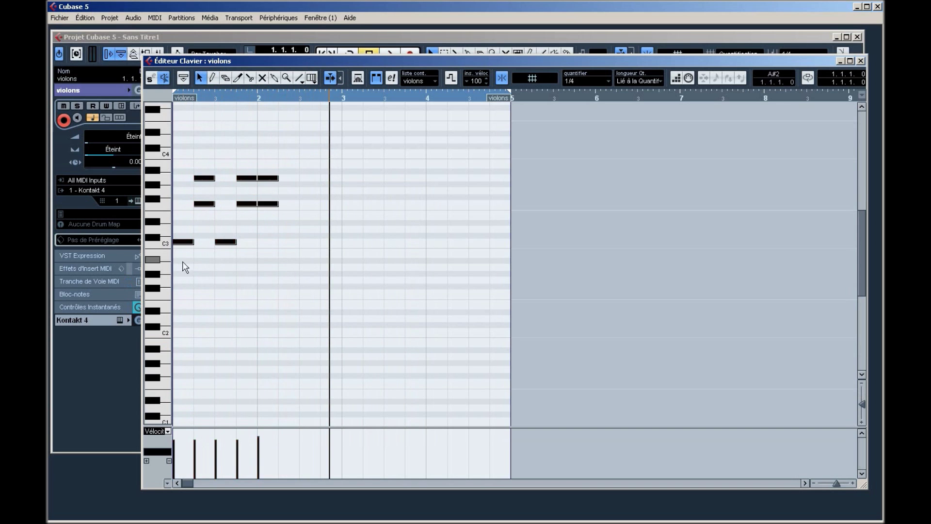
key(ctrl+d)
drag(294, 242, 354, 244)
click(350, 287)
drag(214, 98, 124, 100)
key(space)
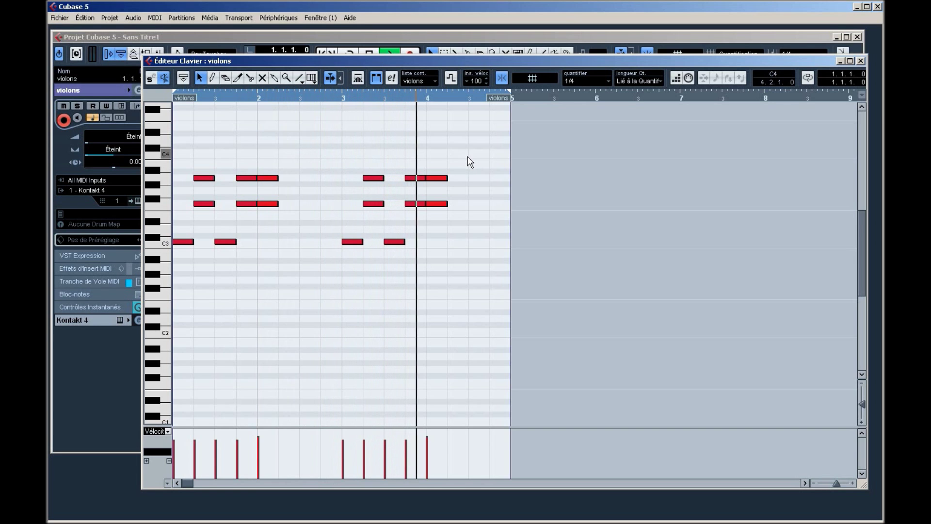
key(space)
Move the A3 note at the start of bar 4 down to D3 and play the part from the beginning.
click(437, 178)
drag(440, 181, 436, 231)
click(184, 96)
key(space)
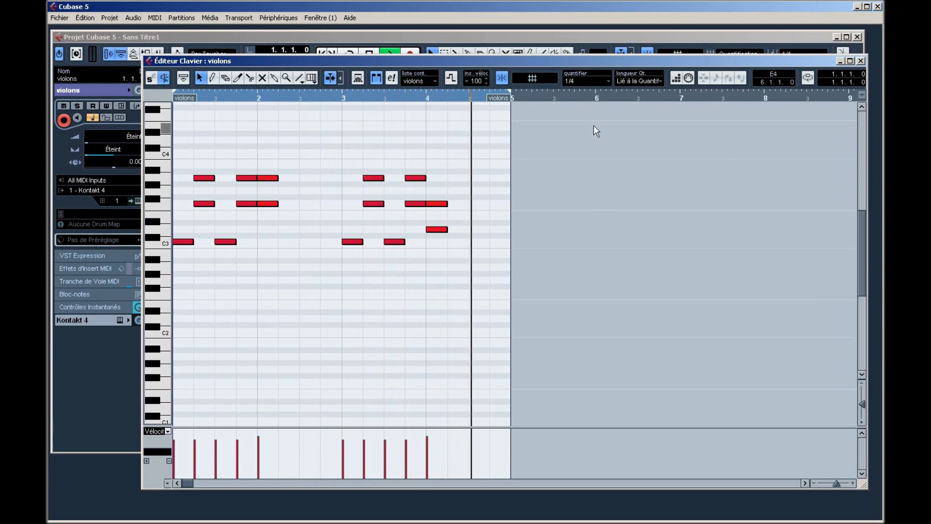
key(space)
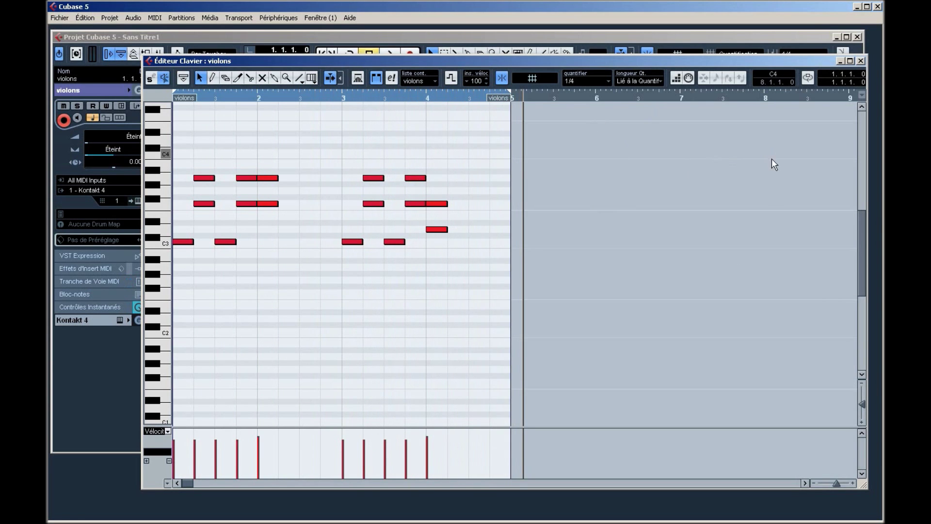
Close the violons key editor, turn on cycle mode and play the looped part.
click(861, 61)
click(421, 131)
click(345, 91)
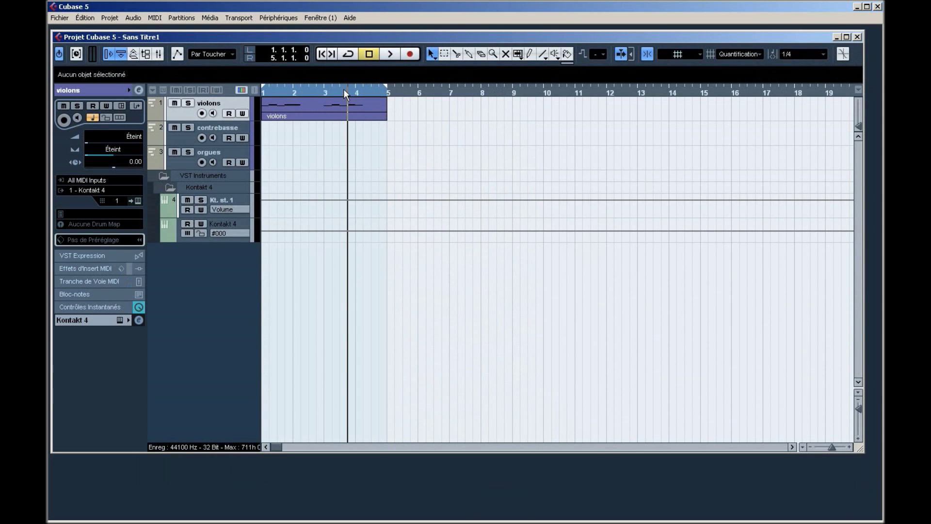
key(slash)
key(space)
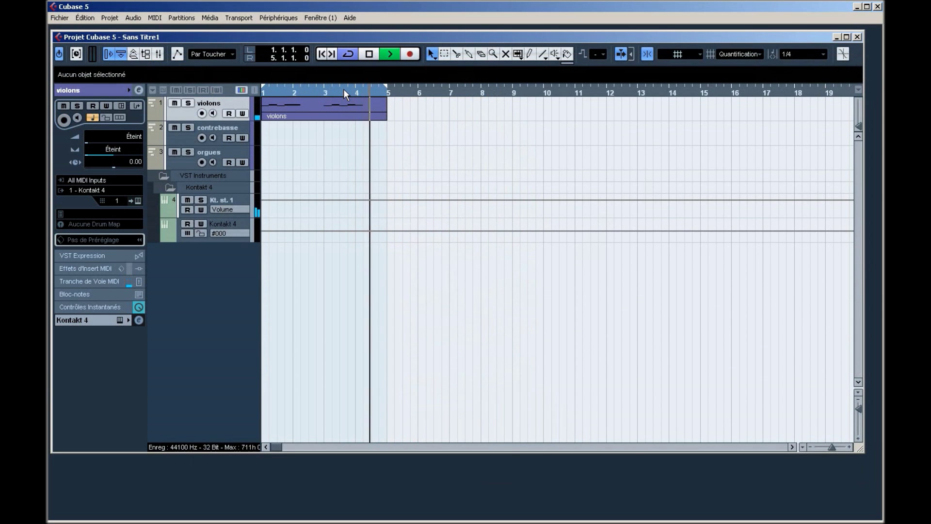
double_click(369, 157)
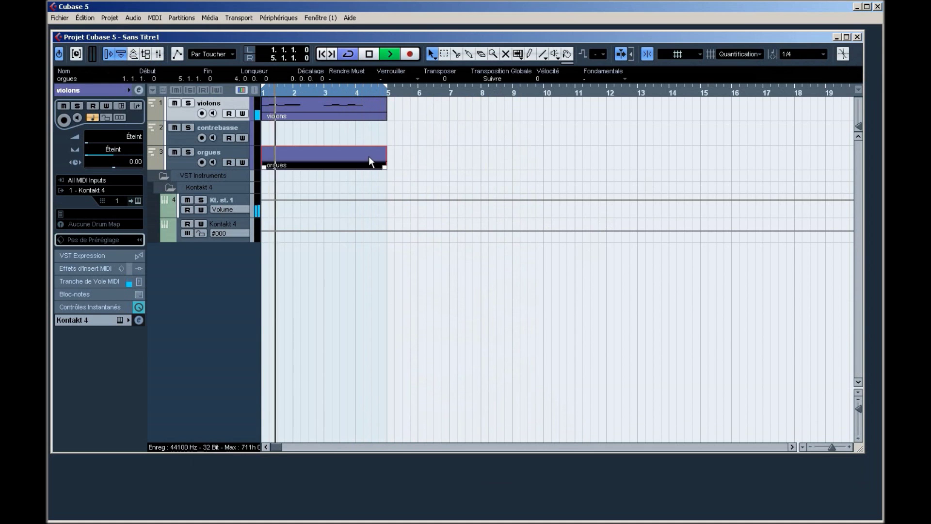
key(Delete)
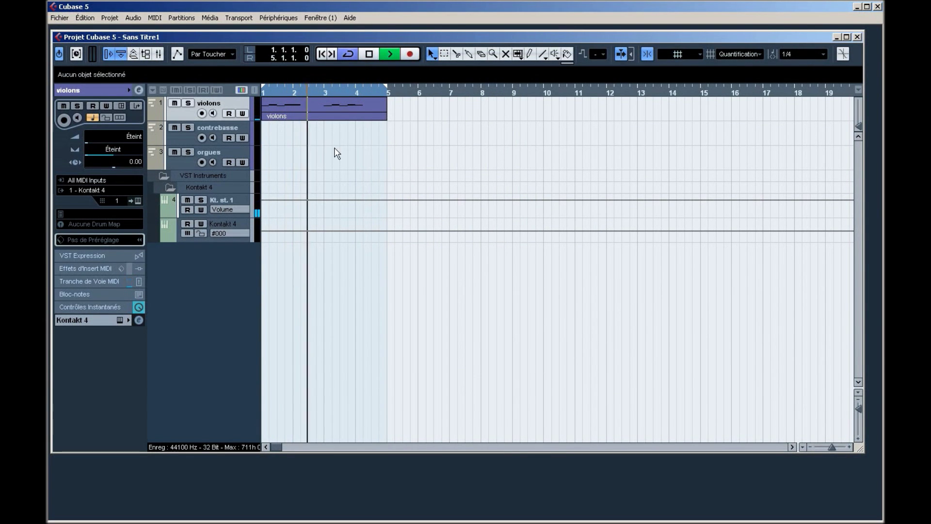
click(237, 195)
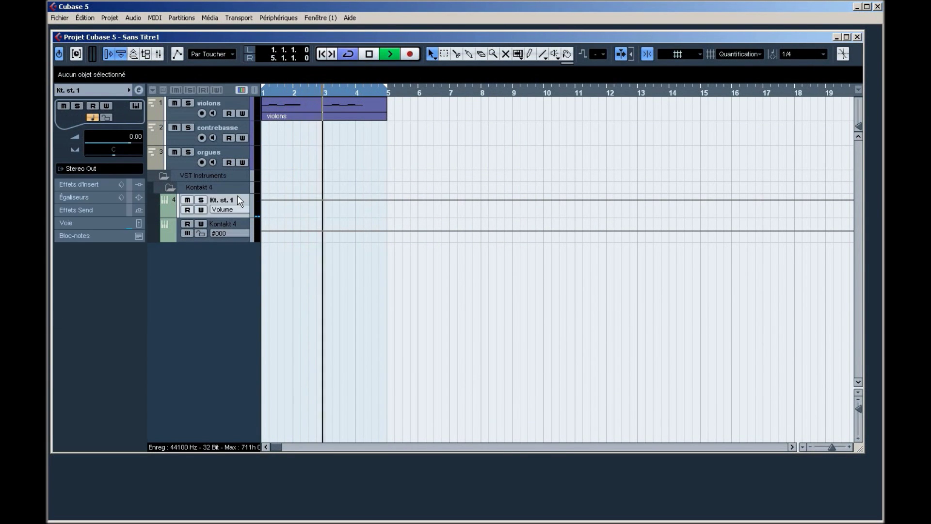
Open Kontakt 4 from the contrebasse track and save the project as istrus vsti in the instuments virtuels folder.
click(234, 124)
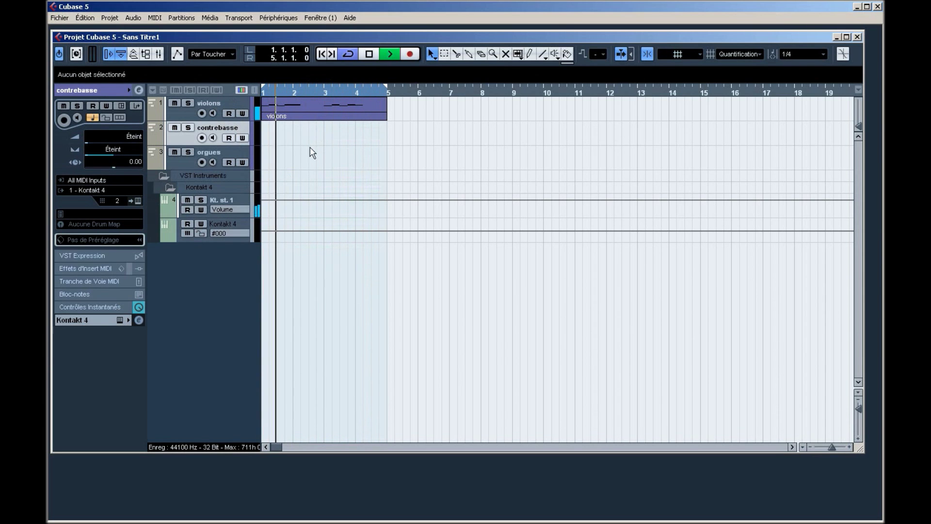
click(138, 200)
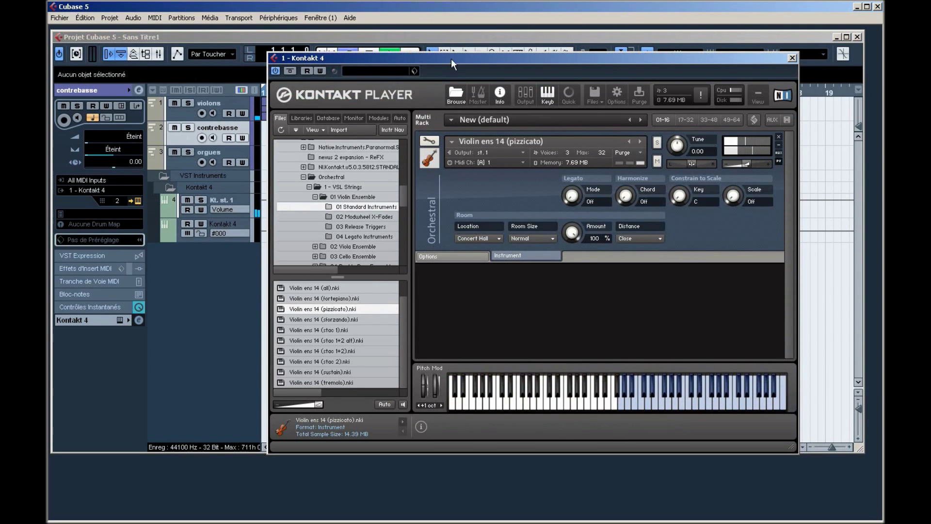
key(ctrl+s)
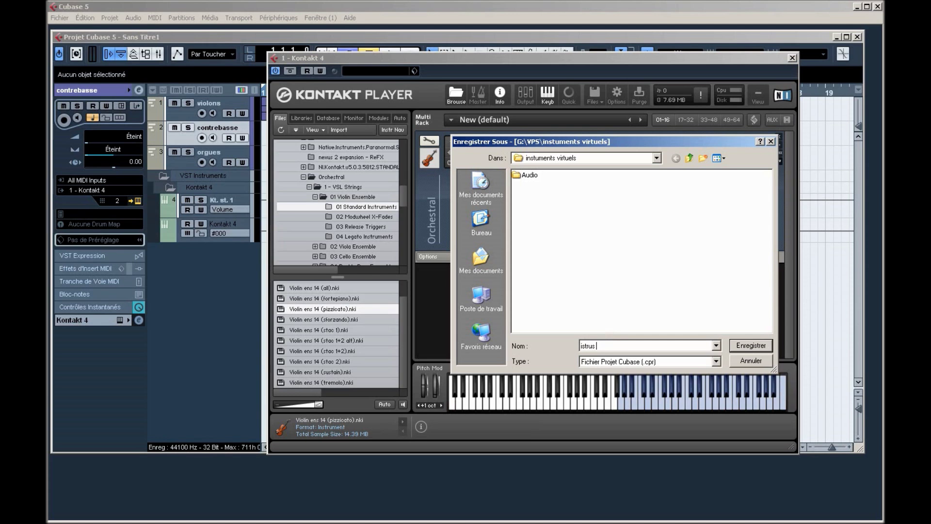
key(Return)
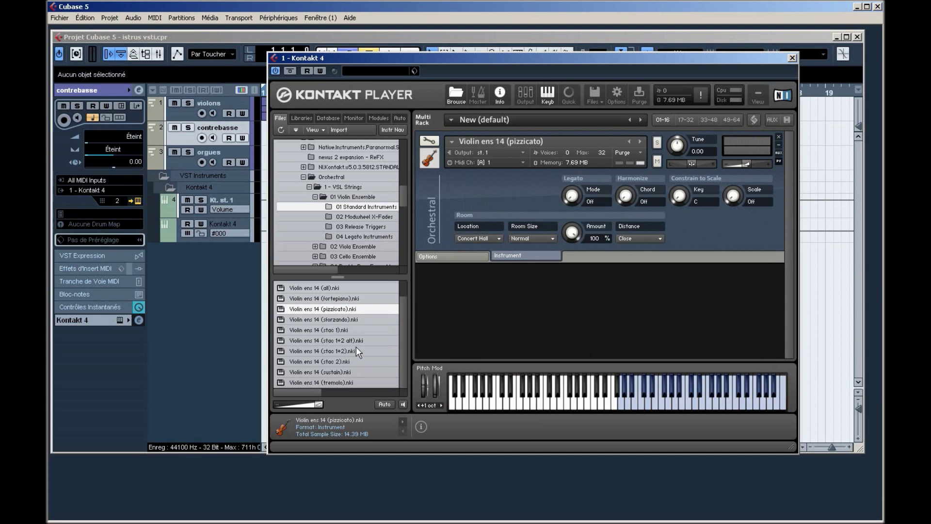
Load Bass ens 6 (pizzicato).nki from 1 - VSL Strings, 04 Double Bass Ensemble, 01 Standard Instruments.
click(316, 197)
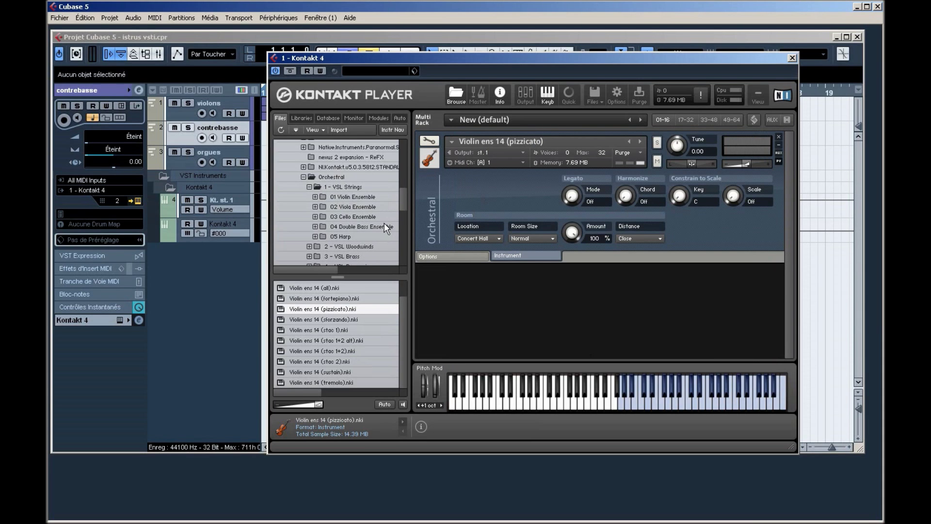
click(370, 227)
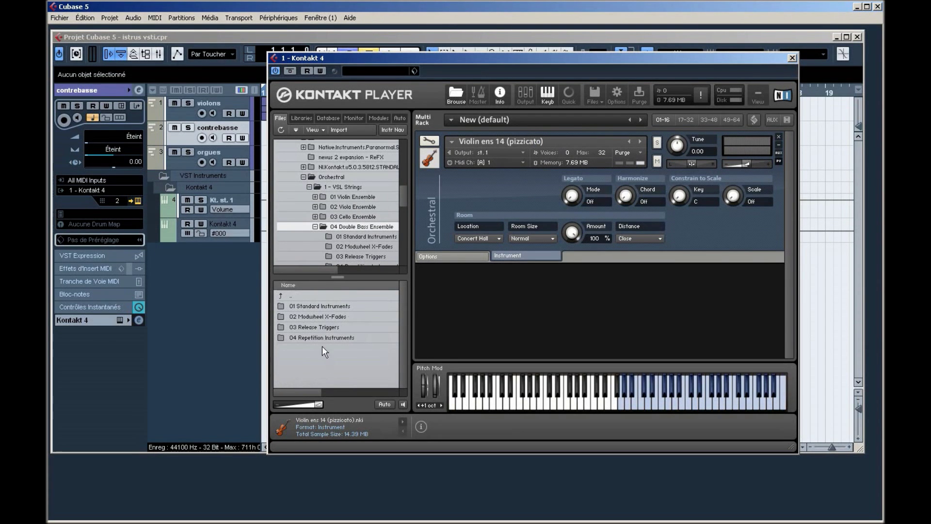
double_click(313, 307)
double_click(333, 321)
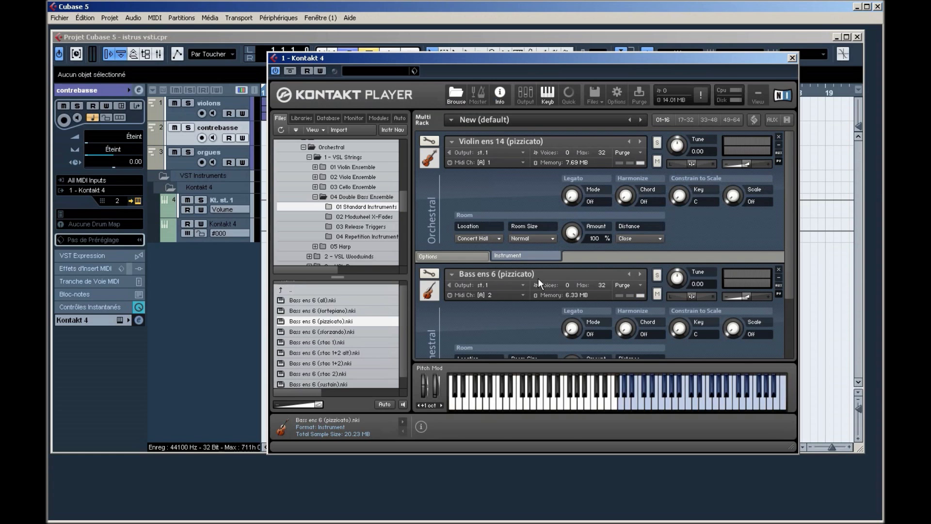
Select Bass ens 6 (pizzicato), audition several notes on the virtual keyboard and close the Kontakt 4 window.
click(551, 269)
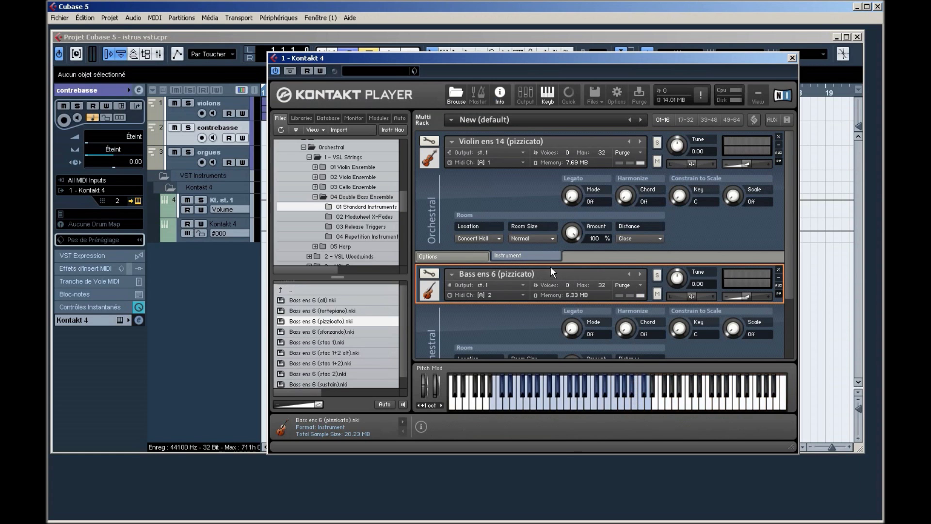
click(560, 401)
click(539, 402)
click(574, 404)
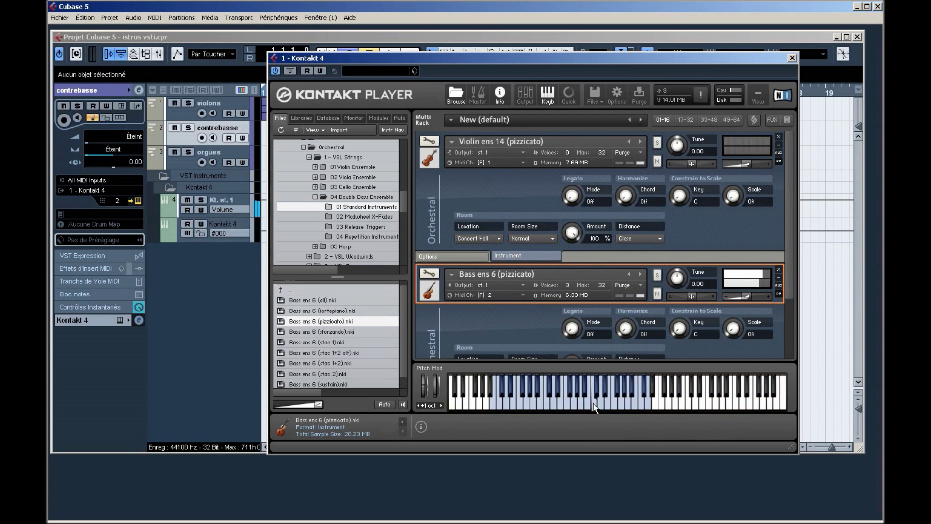
click(792, 58)
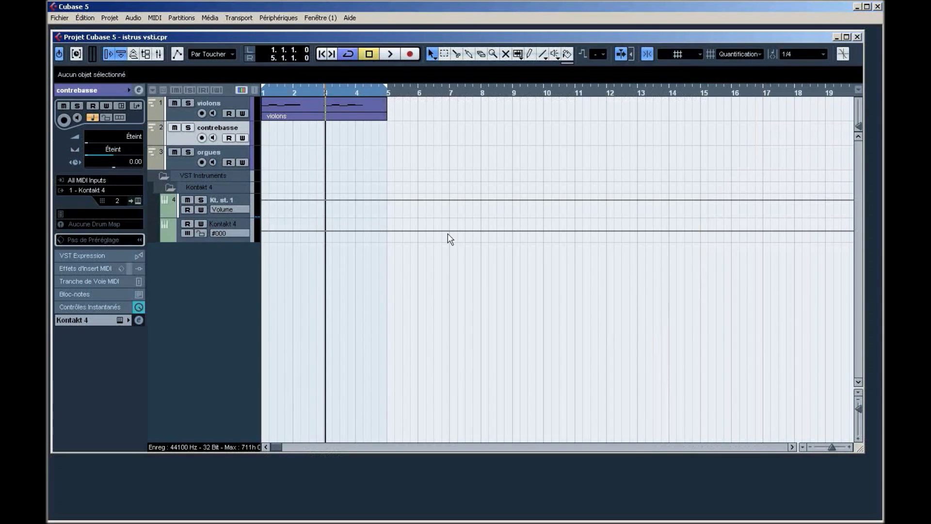
Draw a MIDI part on the contrebasse track from bar 1 to bar 5 and return to the selection tool.
right_click(326, 167)
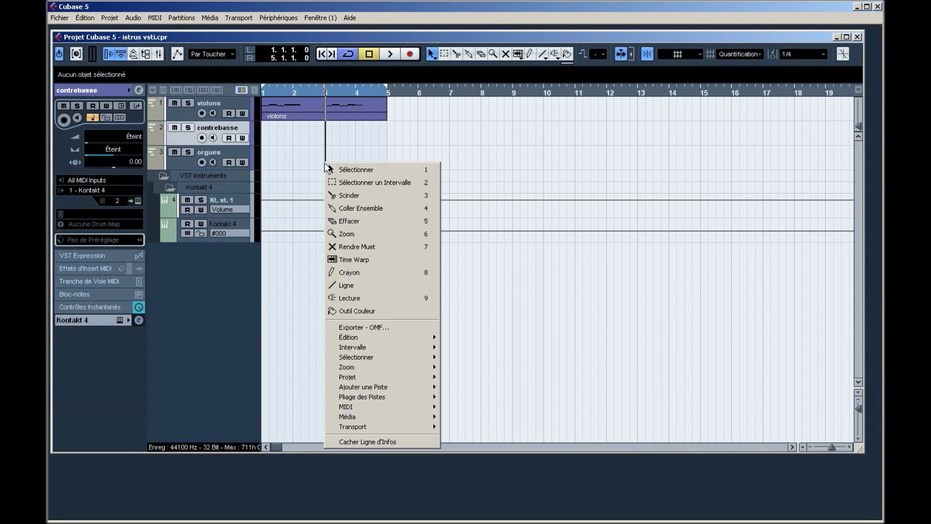
click(358, 270)
drag(271, 133, 387, 135)
right_click(425, 119)
click(429, 121)
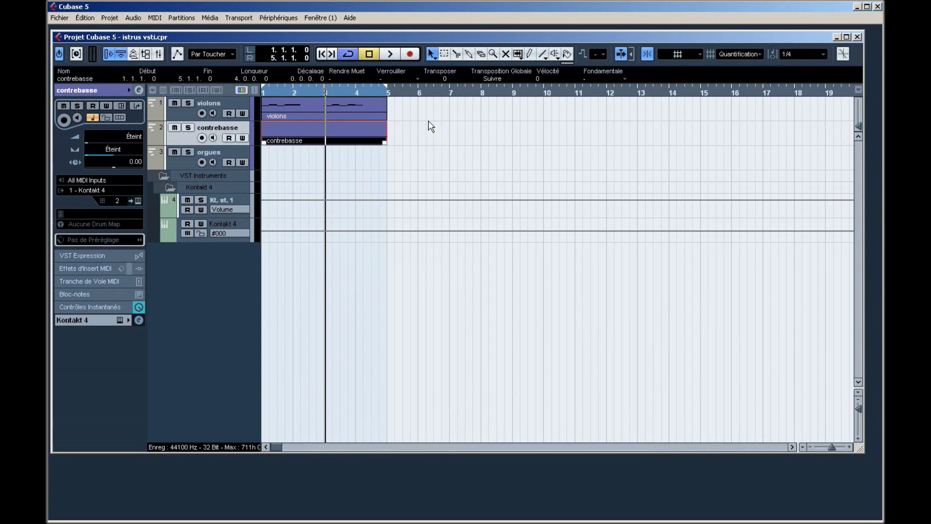
Open the contrebasse part in the Key Editor, choose the Pencil tool and play the loop from bar 1.
double_click(337, 134)
right_click(278, 183)
click(291, 202)
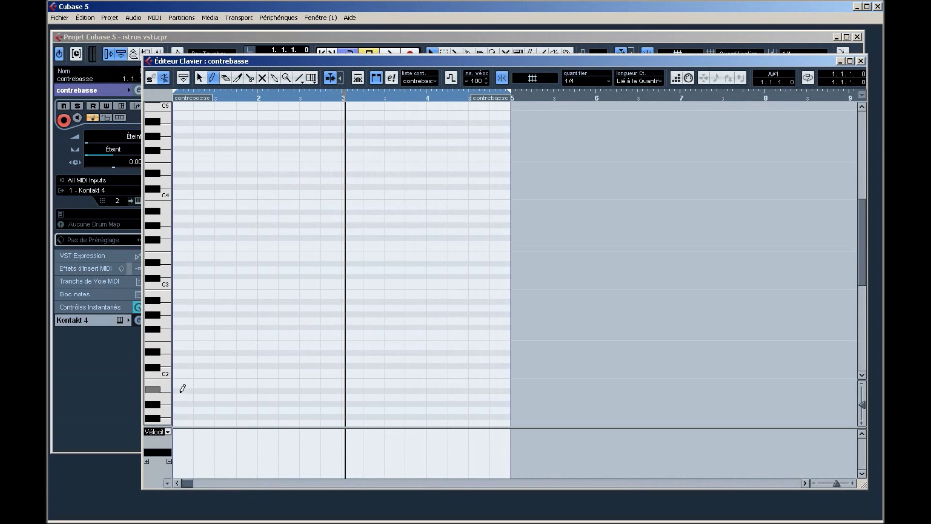
drag(177, 94, 161, 100)
key(space)
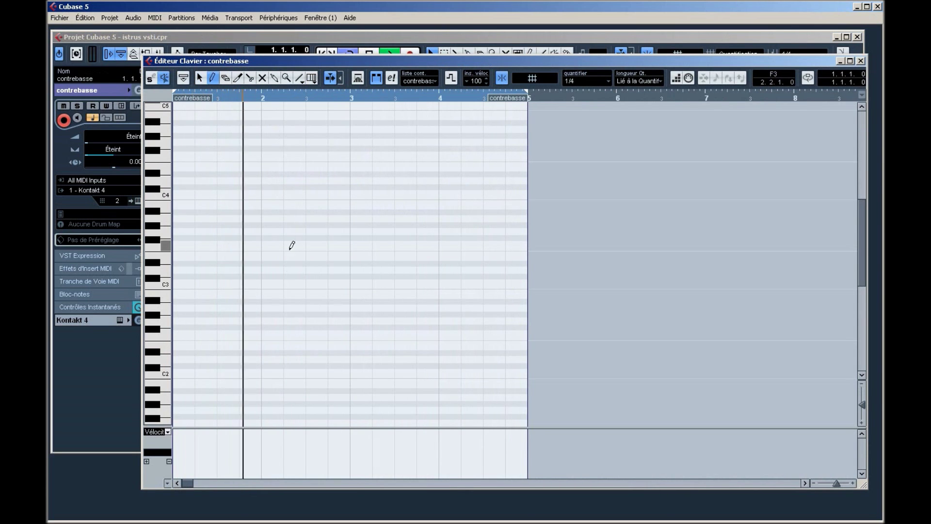
key(space)
Undo a trial C3 note and draw quarter notes C2 on beat 2 and A1 on beat 3 of bar 2, checking them in playback.
click(299, 282)
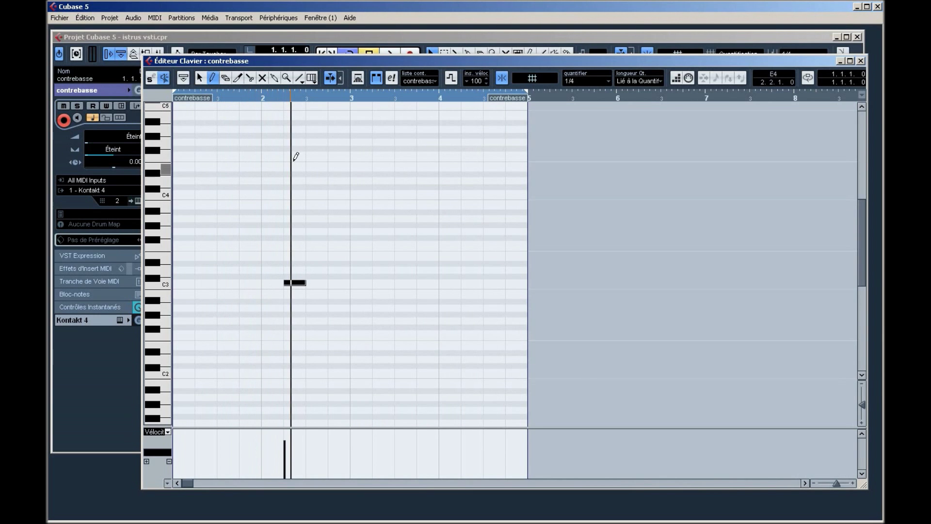
key(ctrl+z)
scroll(361, 228, down, 3)
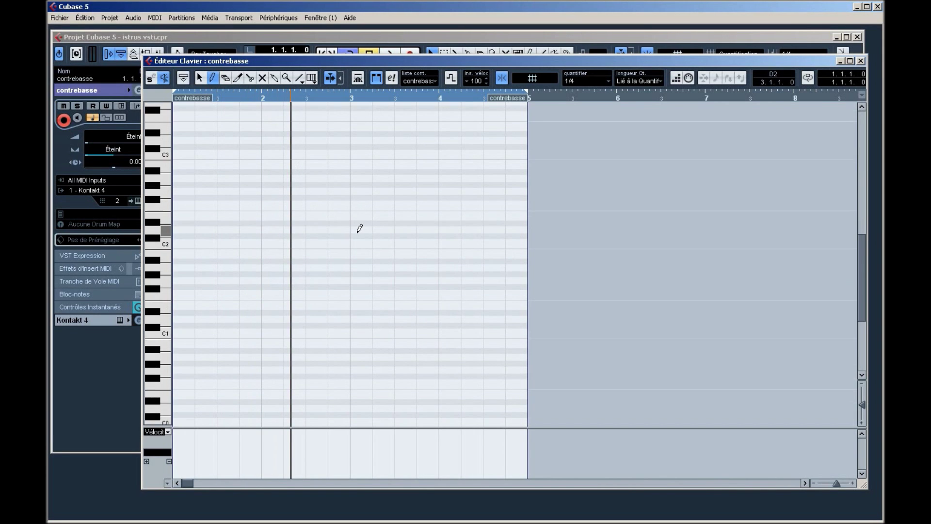
click(300, 244)
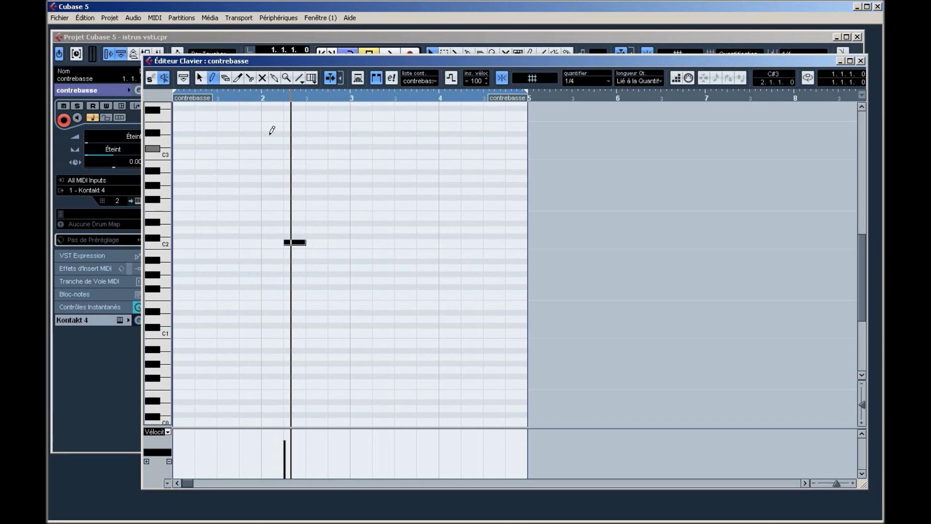
click(182, 98)
key(space)
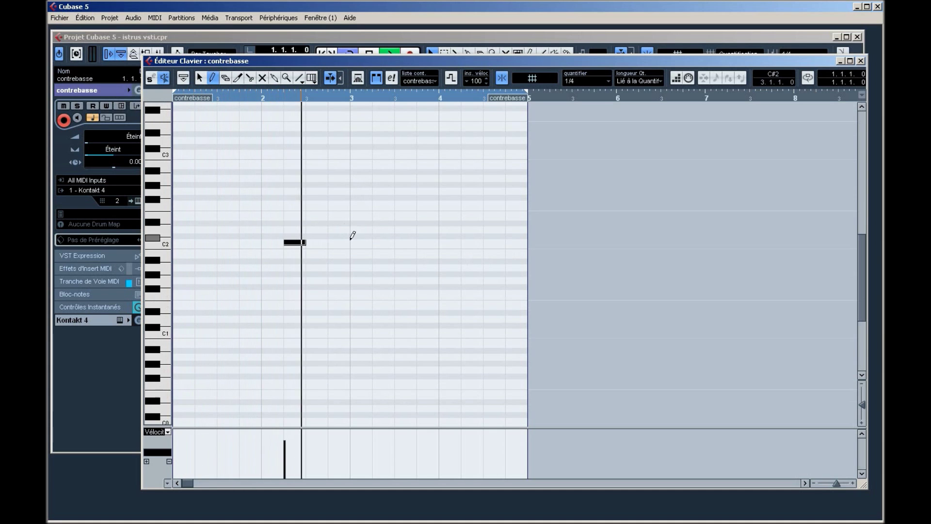
key(space)
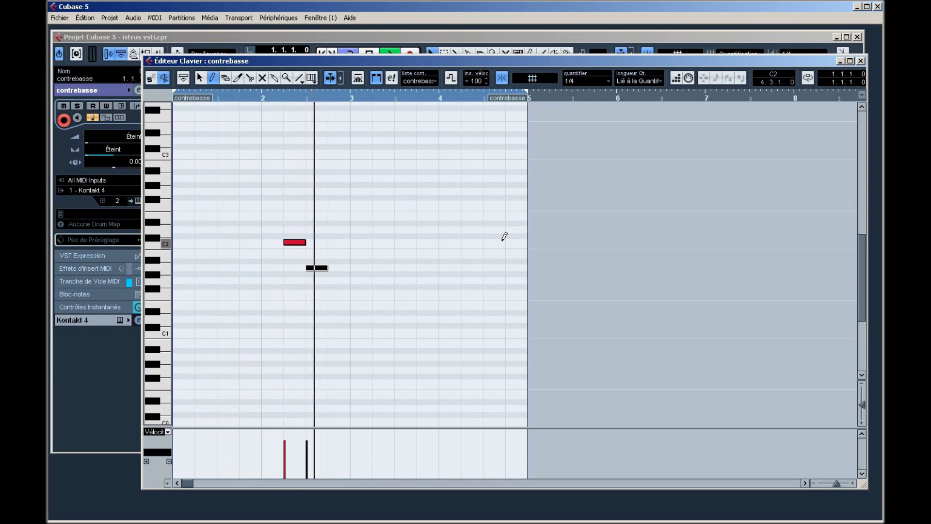
key(space)
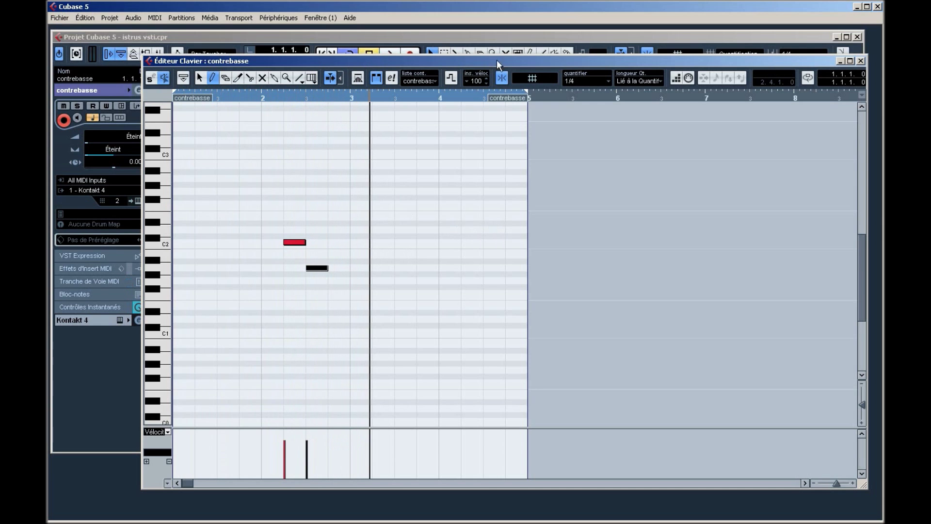
Set quantize to 1/16 and draw a short G1 at the end of bar 2, F1 at bar 3, A1 mid-bar 3 and C2 at bar 4.
click(595, 81)
click(606, 139)
click(347, 281)
drag(351, 293, 362, 292)
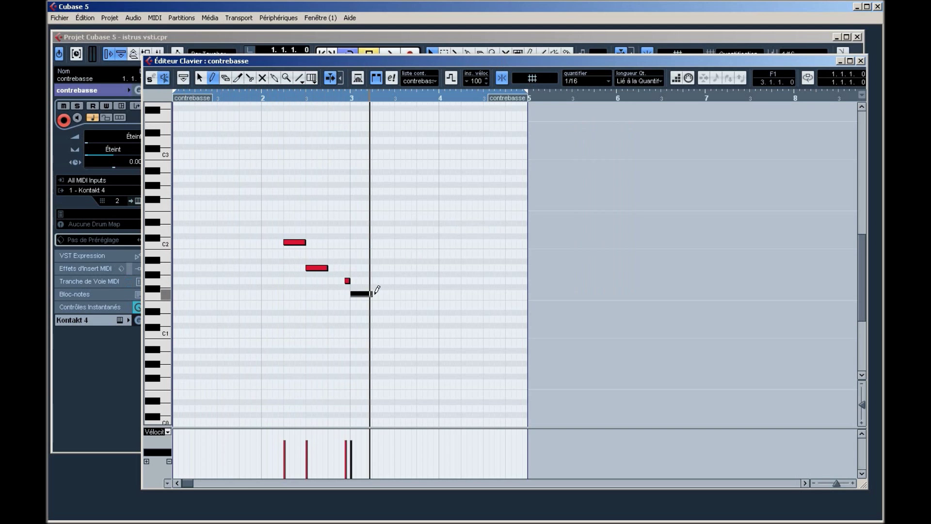
click(397, 267)
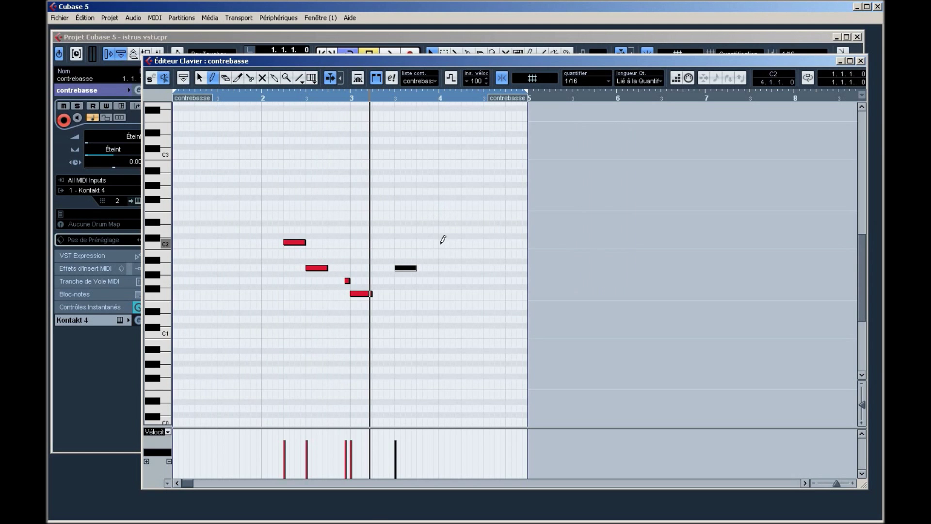
drag(441, 242, 458, 242)
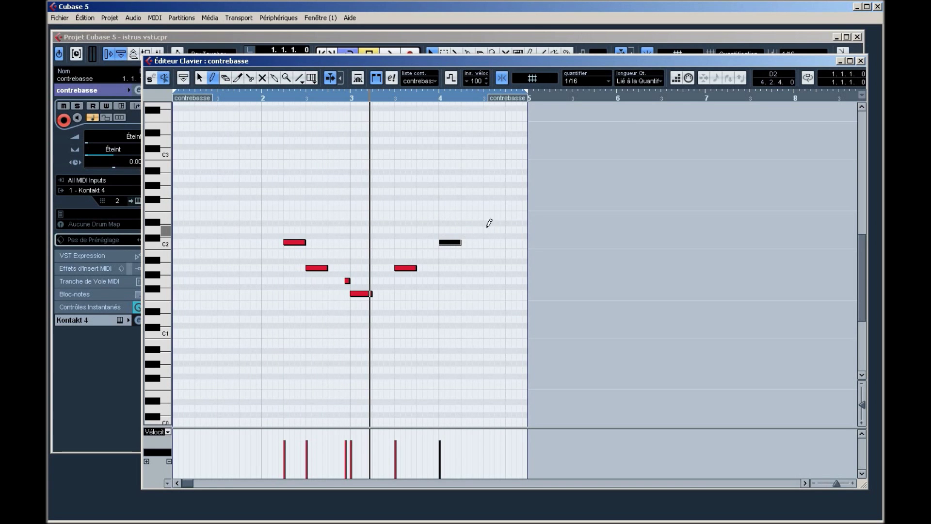
Play the bass line, raise the note at bar 4 to D2 and add a D1 quarter note on beat 3 of bar 4.
key(space)
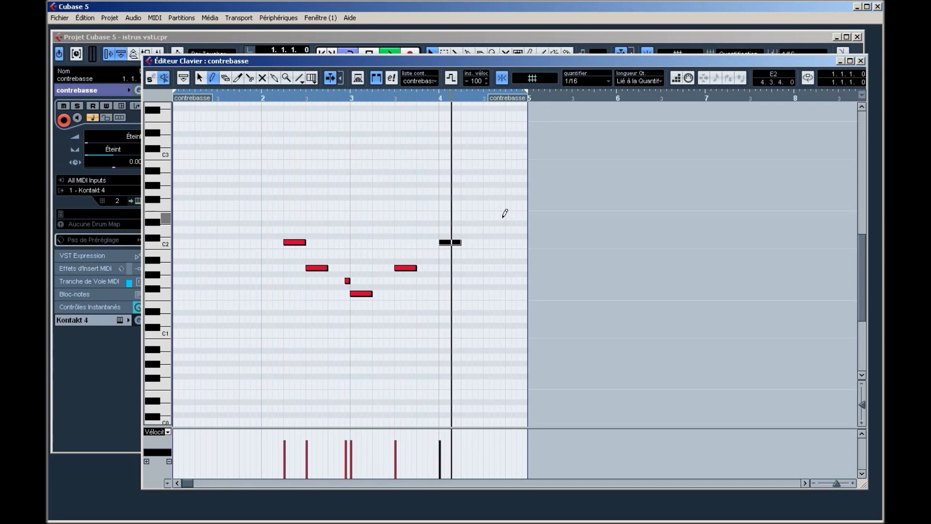
key(space)
right_click(475, 205)
click(489, 210)
drag(449, 243, 448, 231)
click(459, 182)
key(8)
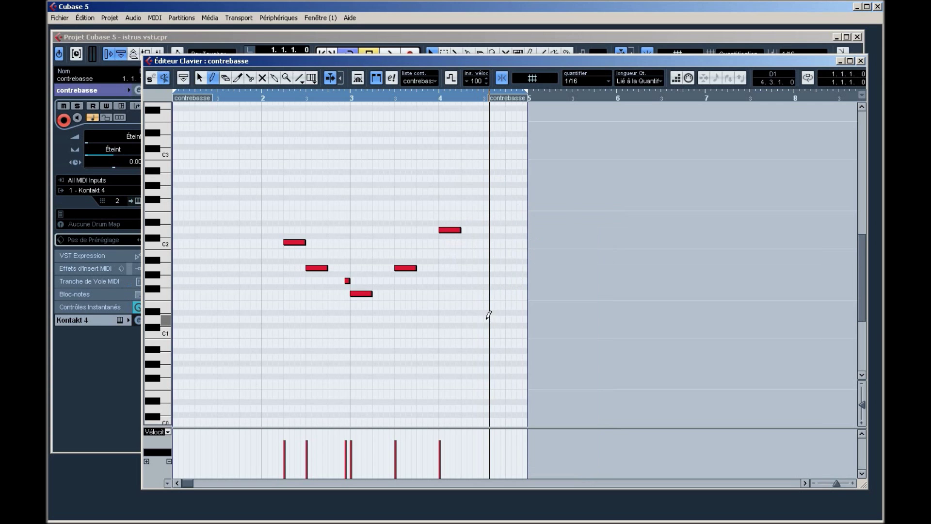
key(space)
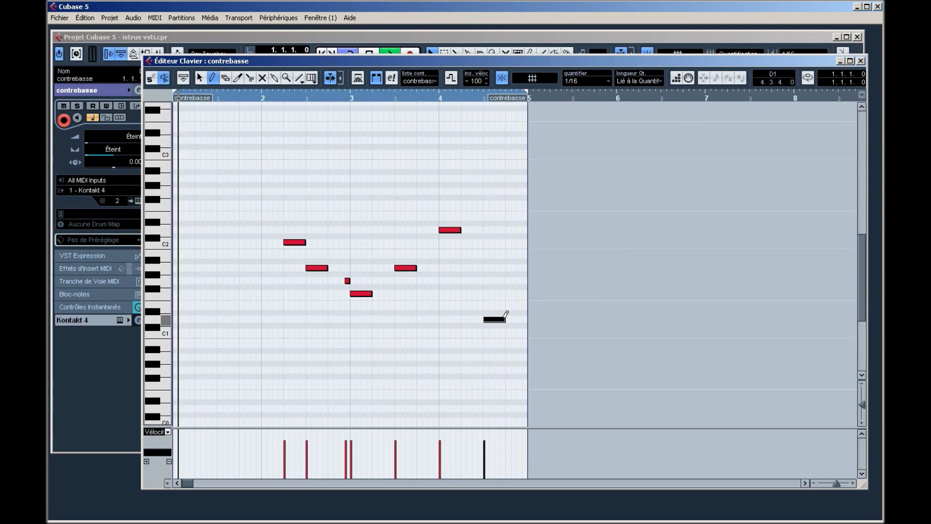
Close the Key Editor, listen to the violons and contrebasse parts together and stop playback.
click(861, 61)
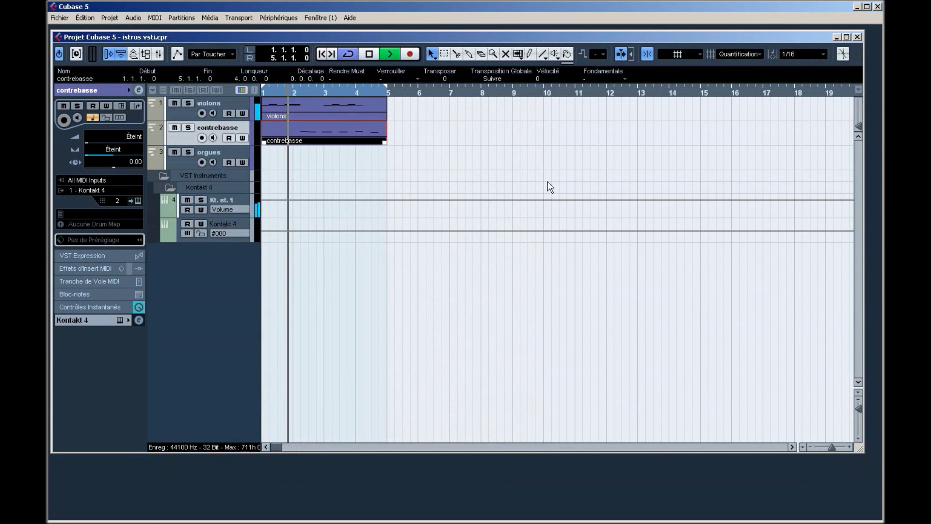
click(244, 200)
click(299, 172)
key(space)
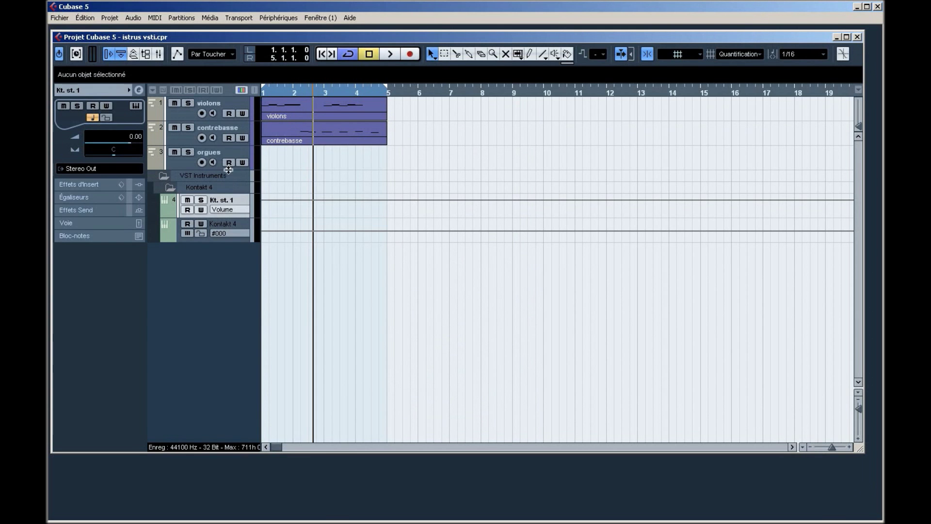
Draw a MIDI part on the orgues track from bar 1 to bar 5 and return to the selection tool.
click(232, 154)
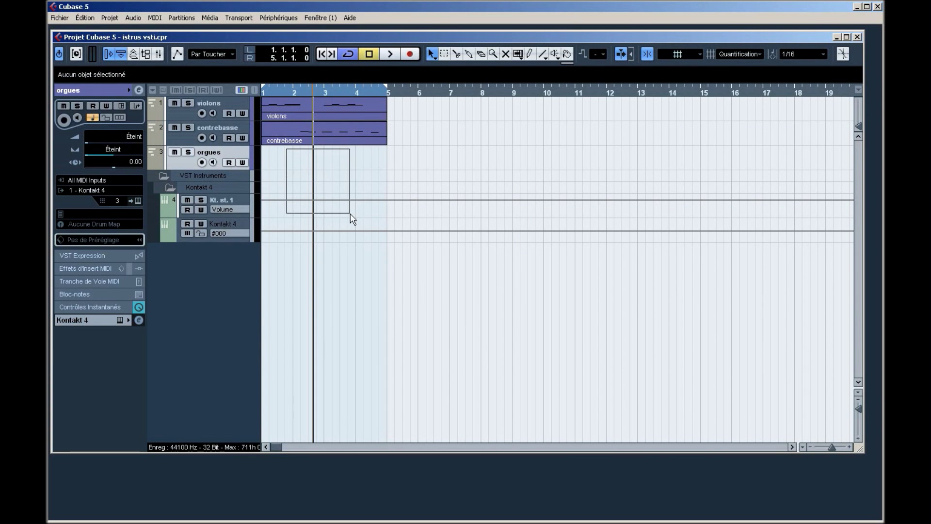
right_click(287, 150)
click(348, 260)
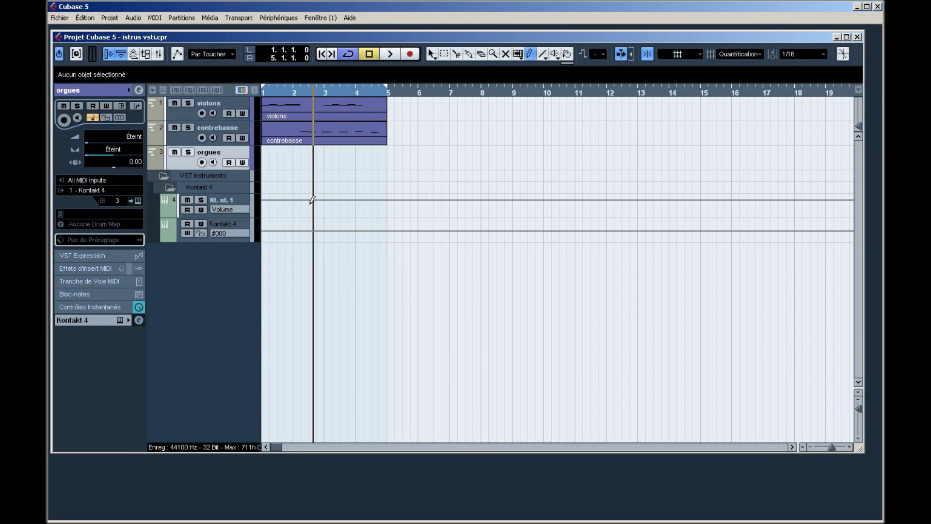
mouse_move(264, 156)
mouse_down()
mouse_move(406, 156)
mouse_move(387, 157)
mouse_up()
right_click(426, 131)
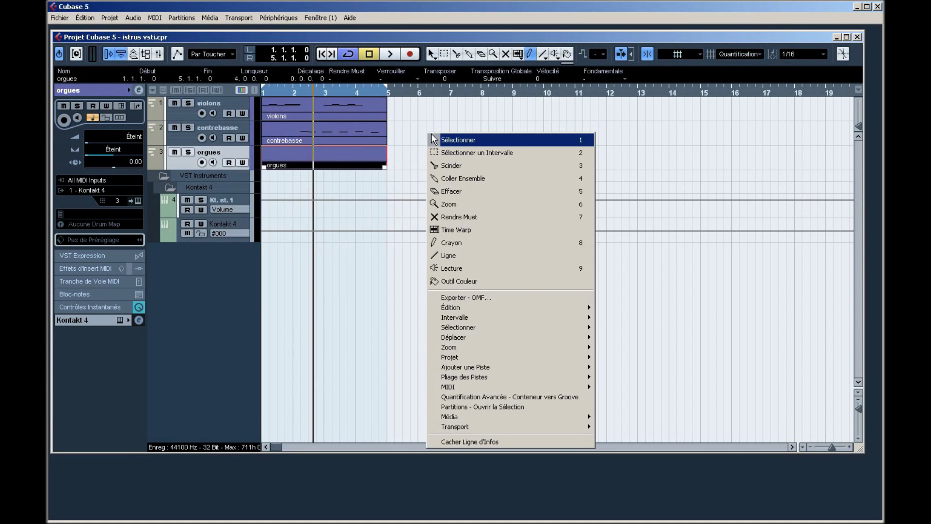
click(436, 139)
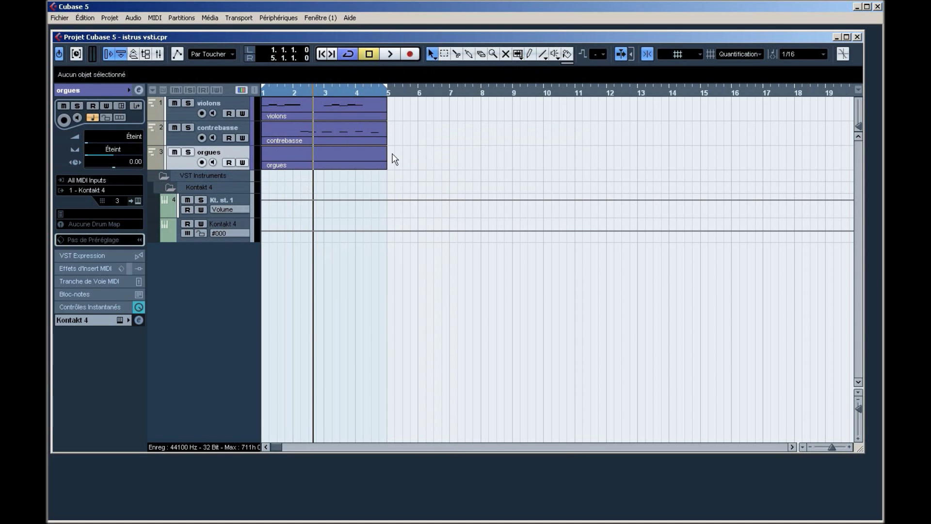
Open Kontakt 4 from the orgues track and open the Band folder in its file browser.
click(138, 201)
scroll(469, 211, down, 1)
scroll(397, 301, up, 1)
scroll(560, 200, up, 1)
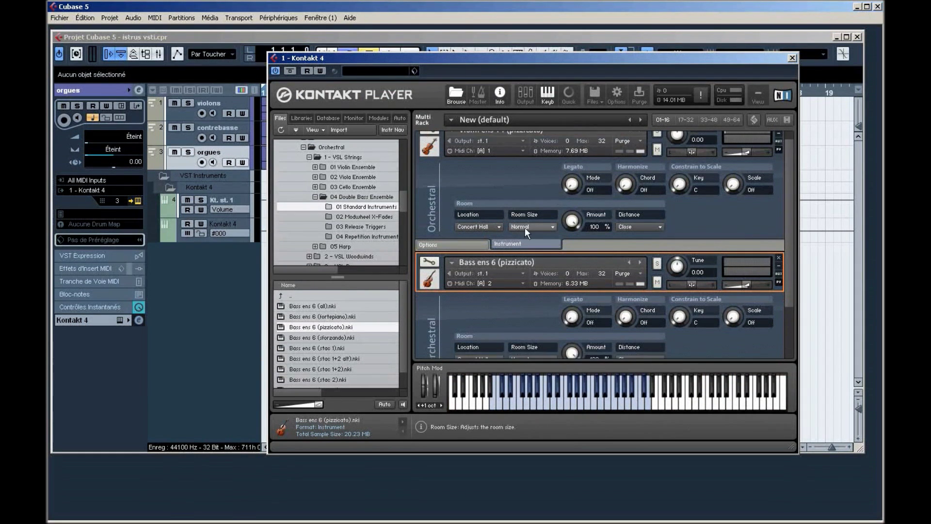
scroll(525, 228, down, 1)
scroll(402, 314, down, 1)
scroll(404, 202, down, 2)
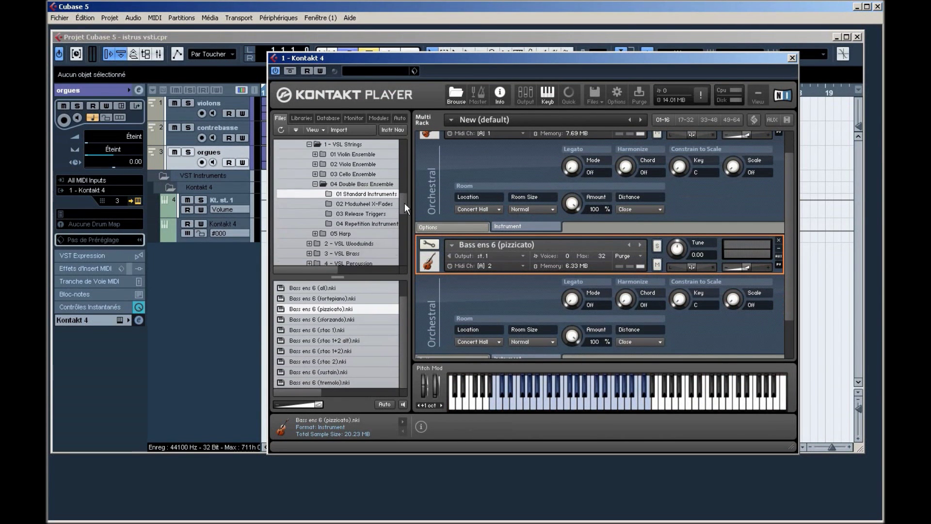
click(316, 177)
drag(400, 208, 394, 175)
click(324, 179)
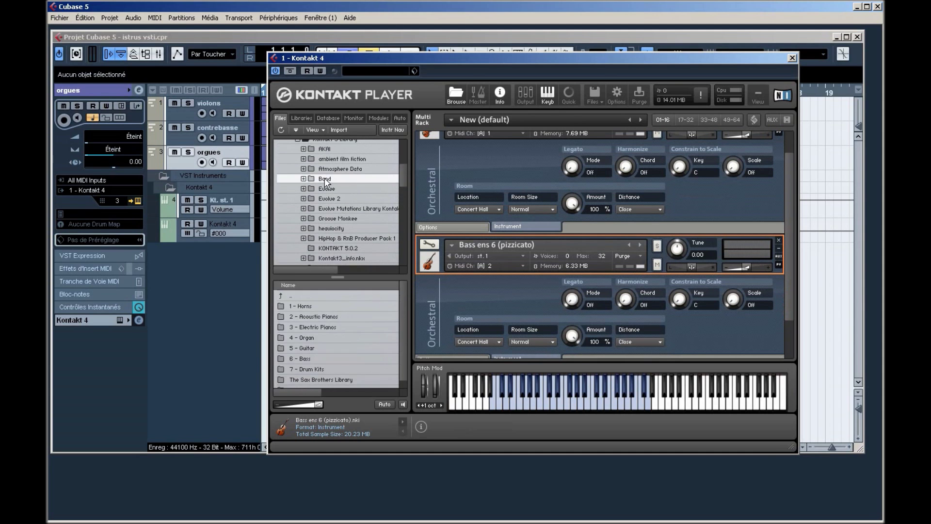
Load Born to C3.nki from the 4 - Organ folder, audition it on the virtual keyboard and close the Kontakt 4 window.
scroll(351, 226, down, 1)
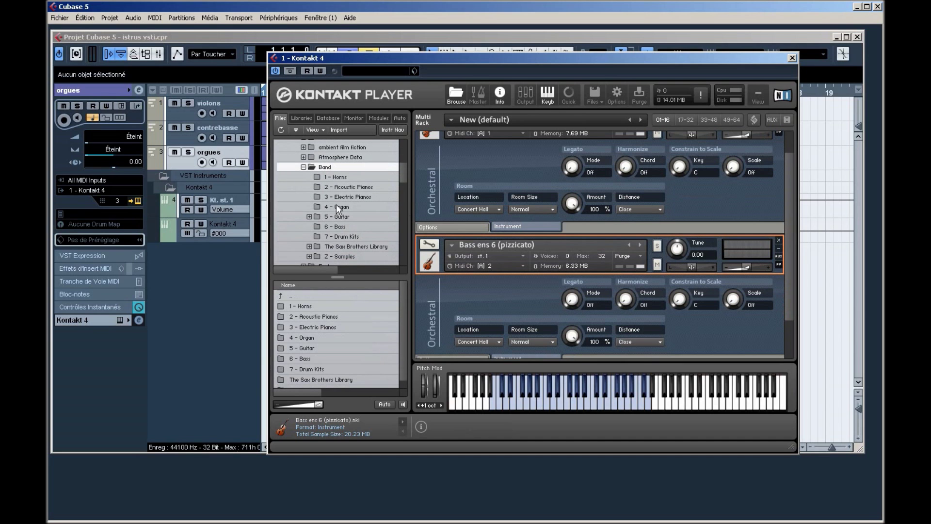
click(338, 207)
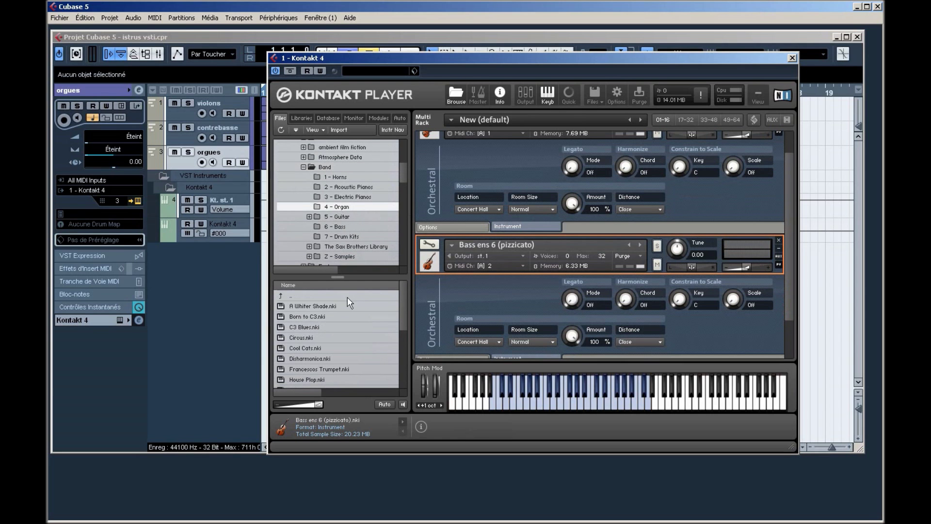
double_click(307, 316)
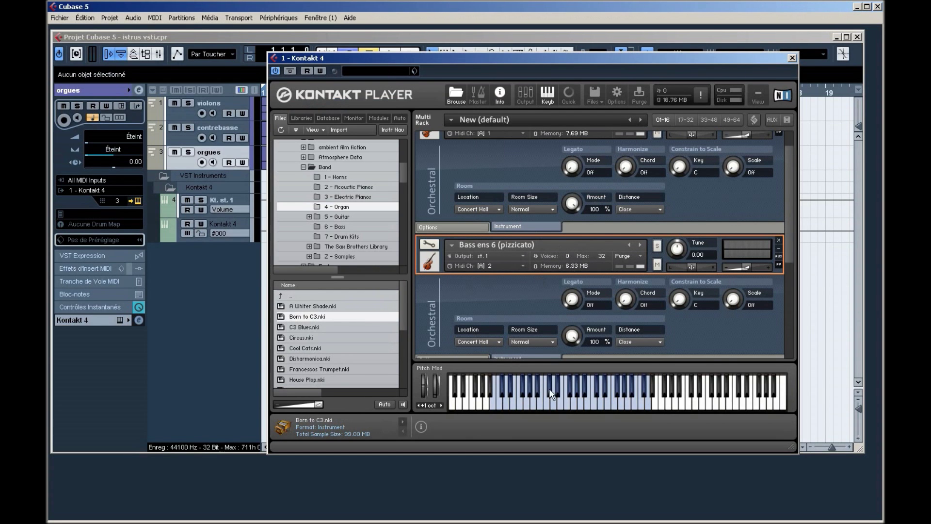
click(508, 334)
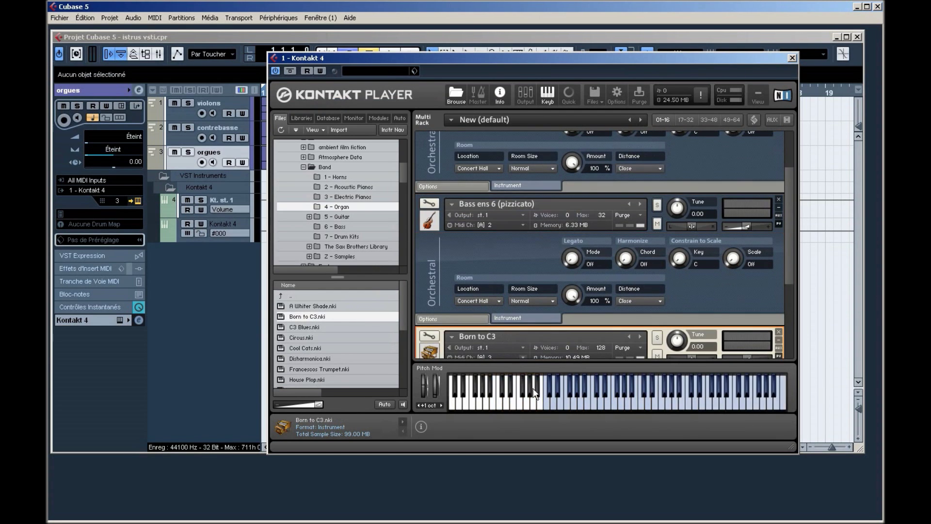
click(571, 410)
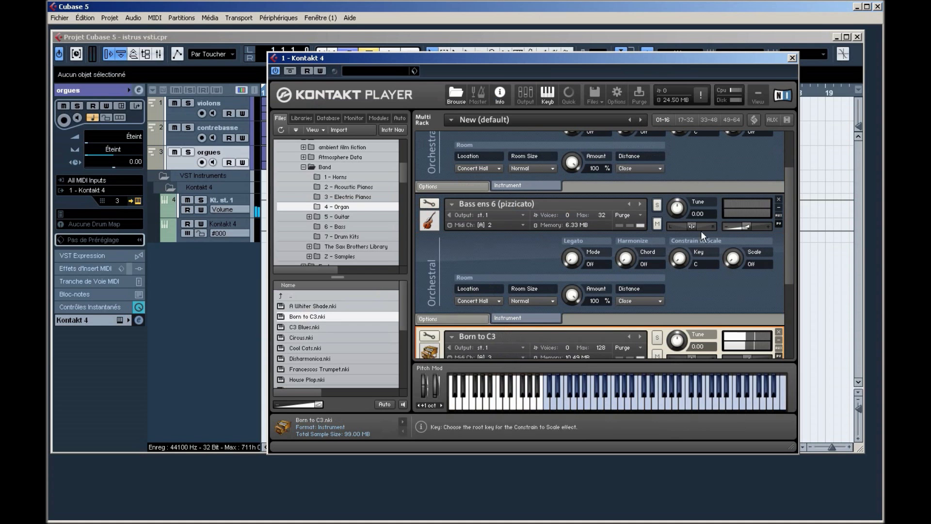
click(793, 59)
Open the orgues part in the Key Editor and draw the notes C3, G2 and C2 across the whole of bar 1.
right_click(343, 193)
click(314, 155)
double_click(314, 155)
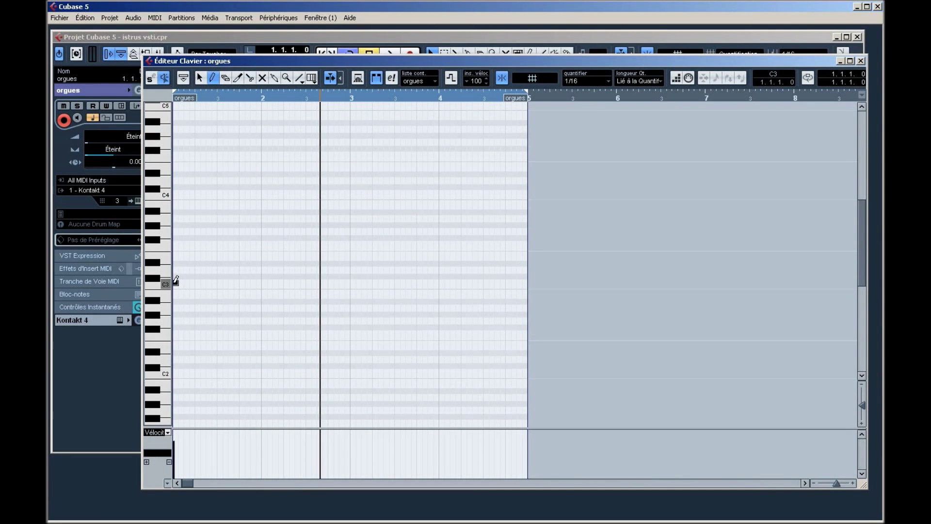
drag(176, 282, 234, 281)
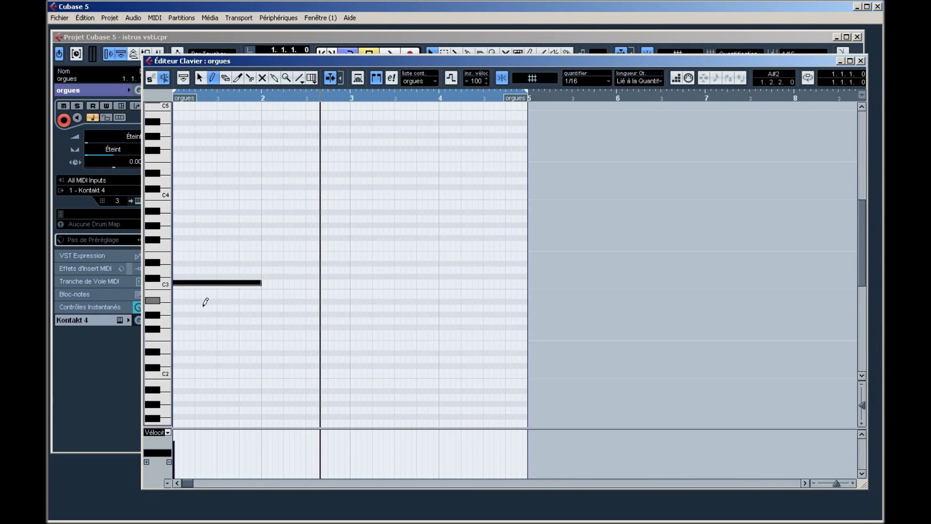
drag(175, 319, 258, 318)
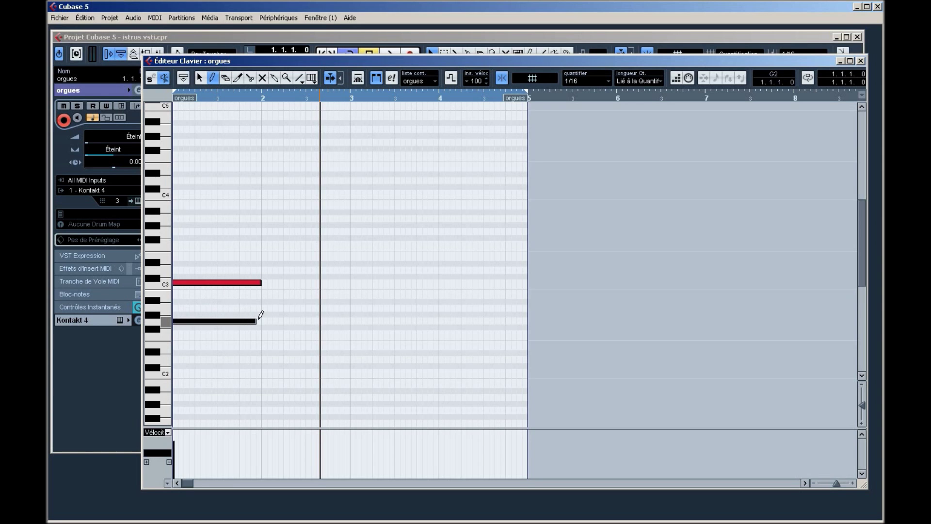
drag(176, 371, 237, 371)
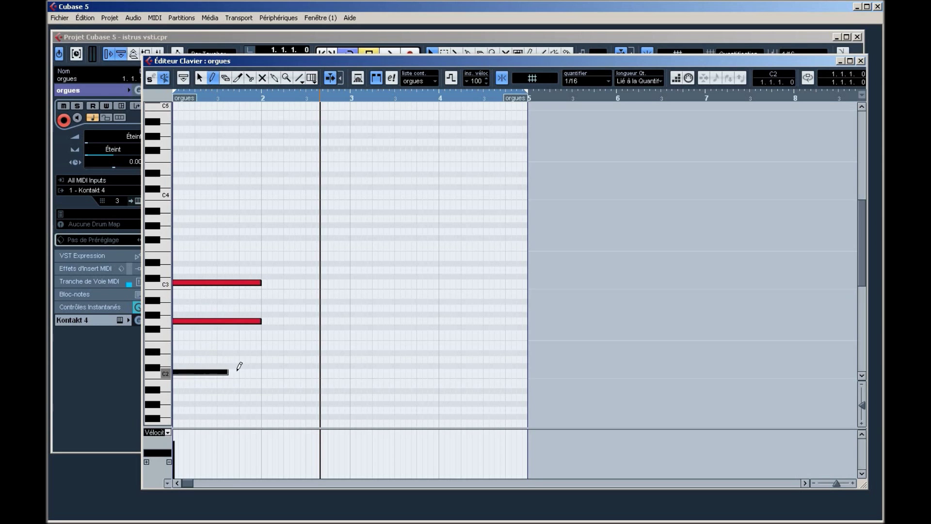
Play the organ chord from bar 1 and shorten the C3 note to the first two beats.
drag(191, 96, 173, 96)
key(space)
right_click(251, 164)
click(267, 172)
key(space)
drag(293, 237, 217, 282)
right_click(217, 282)
click(242, 272)
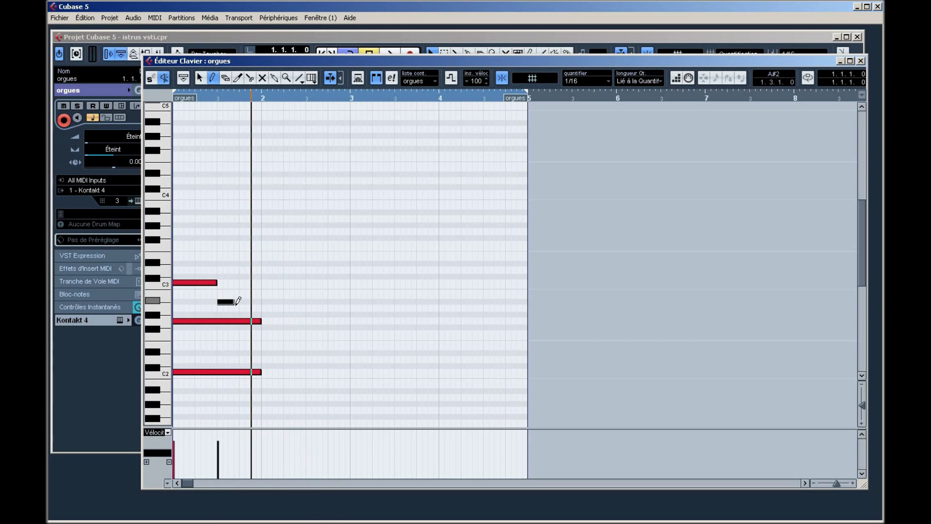
Draw an A2 note over the second half of bar 1, delete the G2 note and play the organ part.
click(234, 302)
drag(246, 307, 262, 307)
key(1)
click(254, 320)
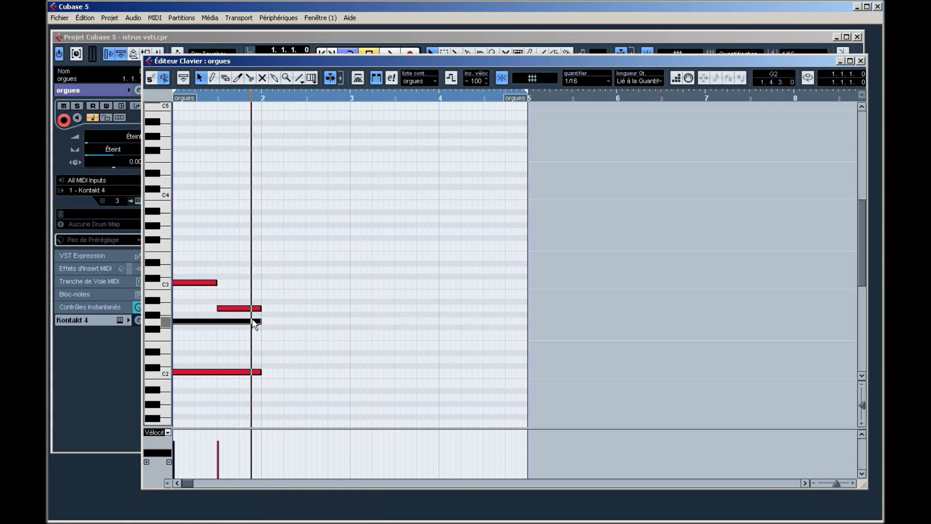
key(Delete)
key(space)
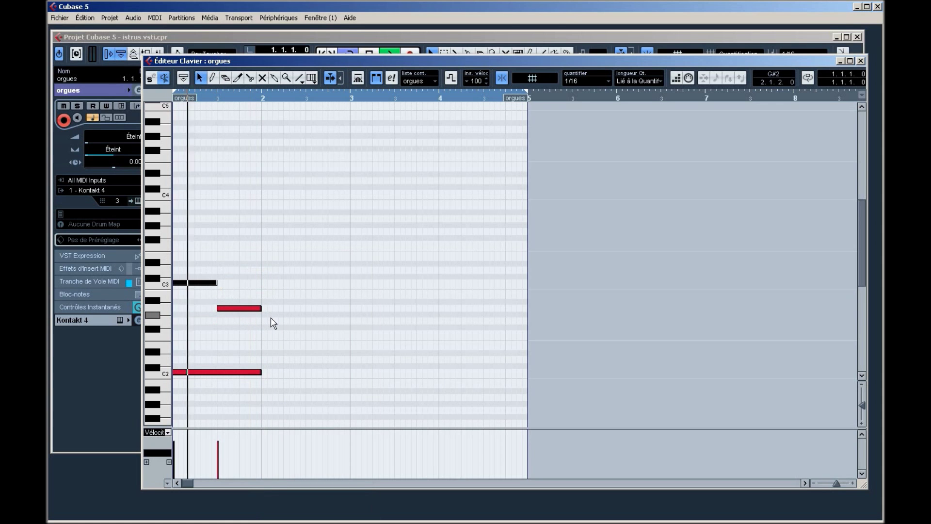
Shorten the A2 note by a sixteenth and draw a sixteenth-long G2 note at the end of bar 1.
key(space)
drag(260, 308, 250, 307)
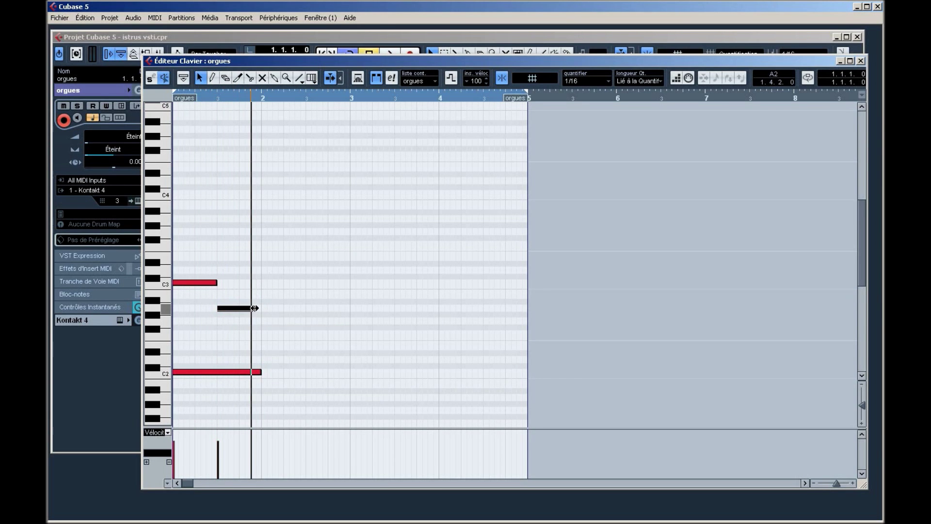
right_click(263, 283)
click(290, 30)
click(258, 320)
Draw F2 and C2 notes across the whole of bar 2, play the part and close the Key Editor.
drag(262, 333, 350, 335)
drag(268, 372, 346, 372)
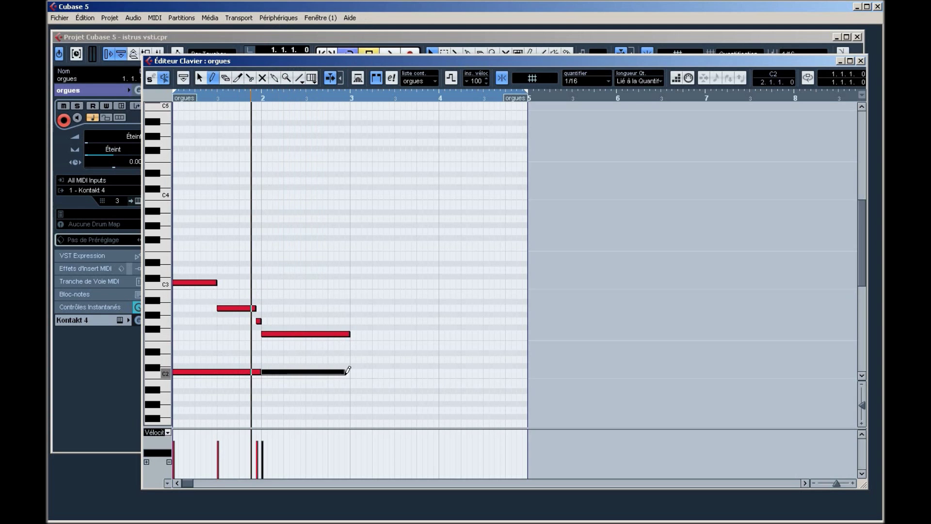
key(space)
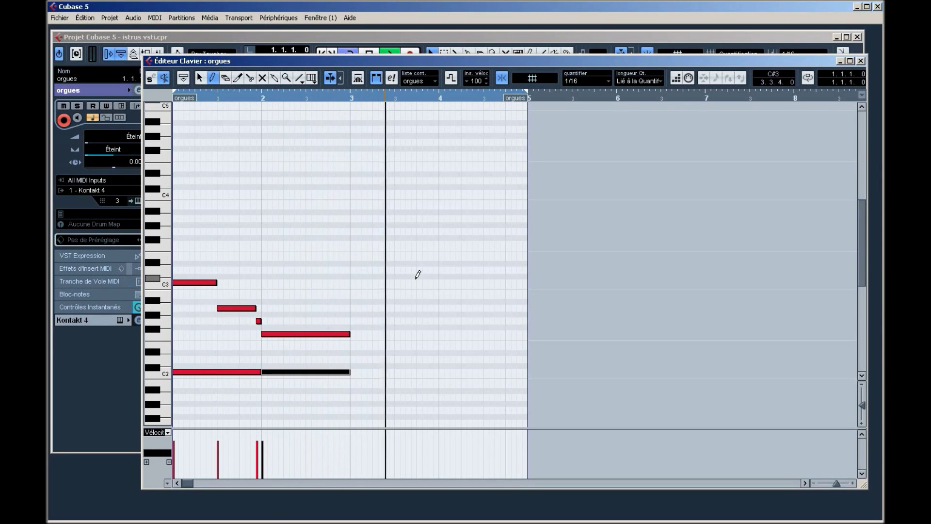
click(861, 61)
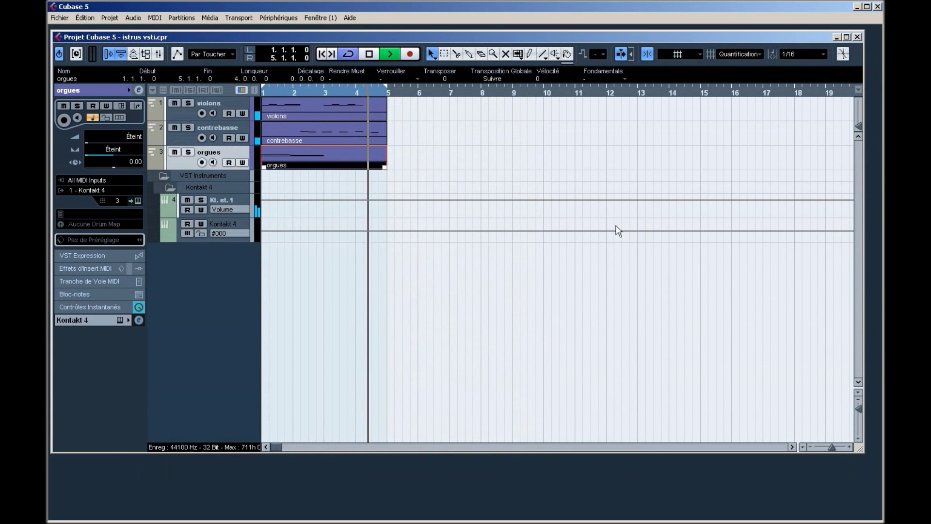
Set the project snap grid to Mesure and shorten the orgues part to end at bar 3, then stop playback.
click(538, 175)
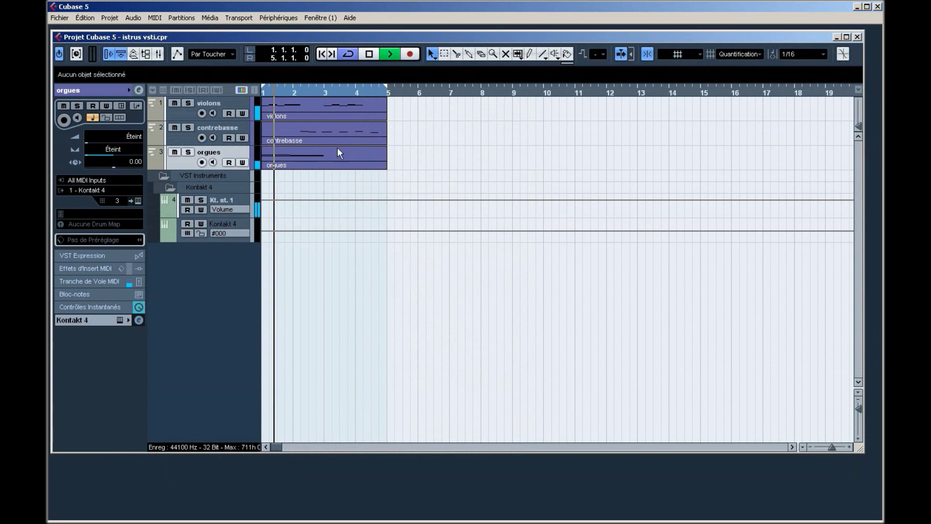
drag(386, 167, 324, 168)
click(739, 53)
click(732, 65)
click(404, 175)
key(space)
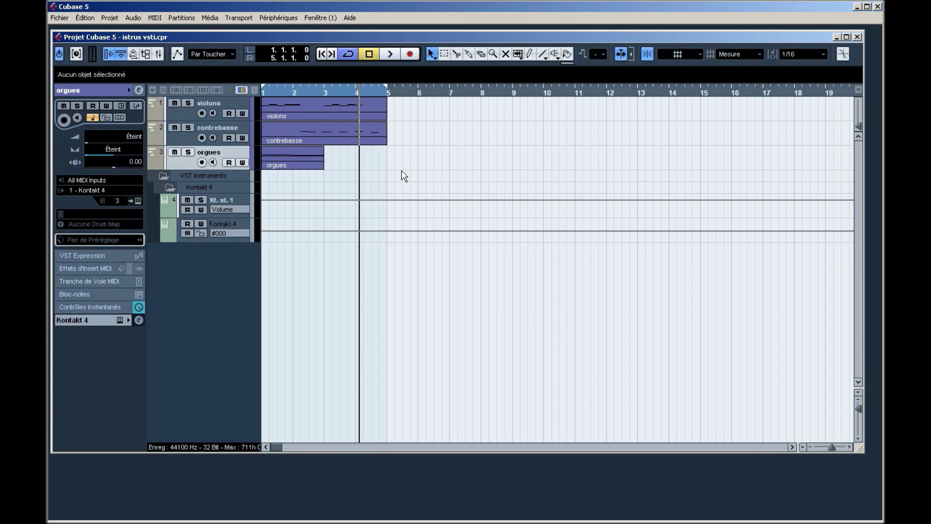
Play the violons, contrebasse and orgues parts together from the beginning of the project.
key(Home)
key(space)
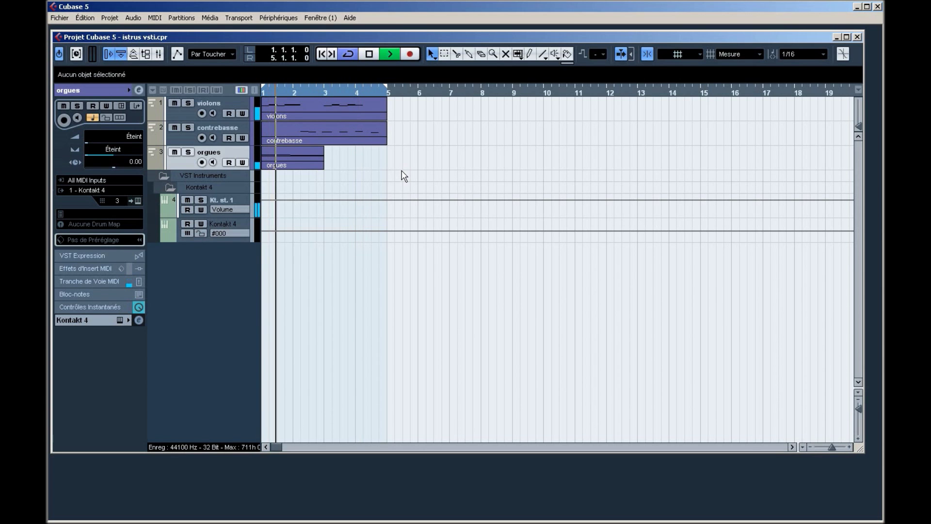
key(space)
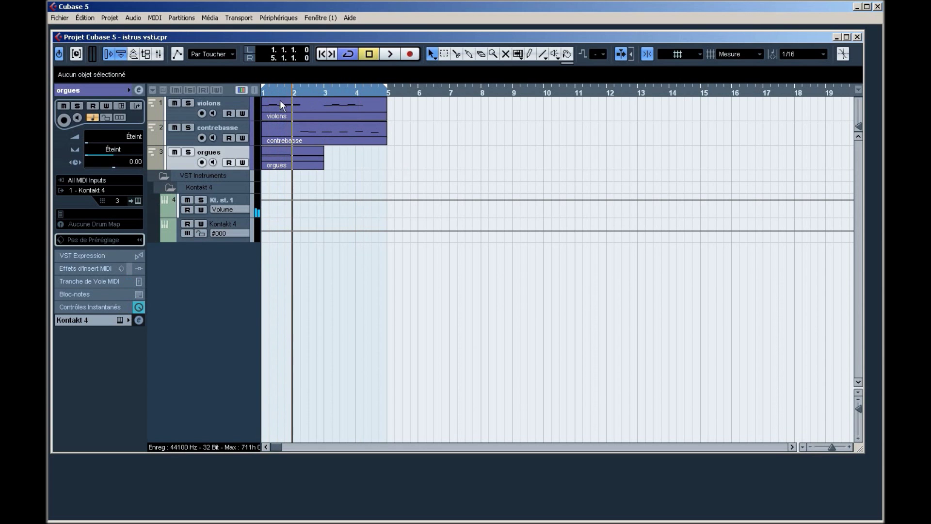
Open Kontakt 4 from the violons and contrebasse tracks and compare each track's MIDI channel with its rack instrument.
click(137, 200)
scroll(717, 169, up, 3)
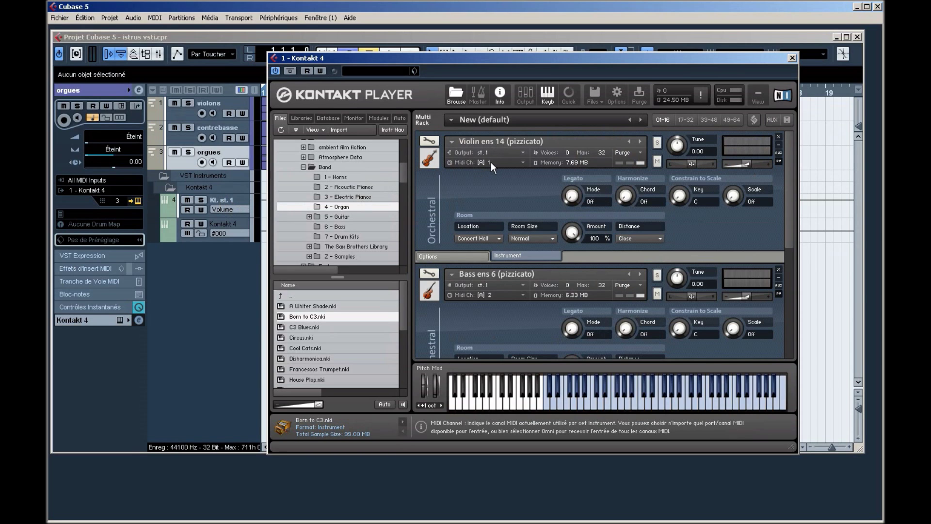
drag(539, 59, 537, 56)
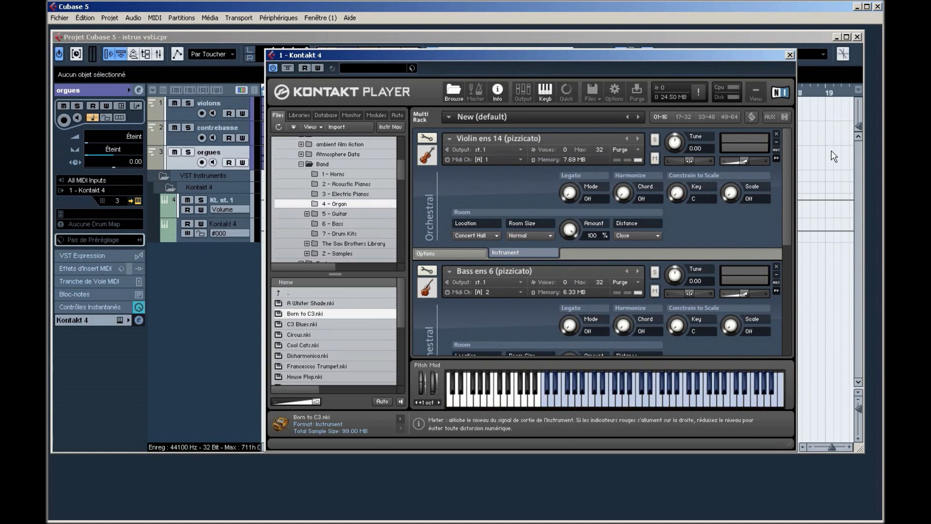
click(213, 106)
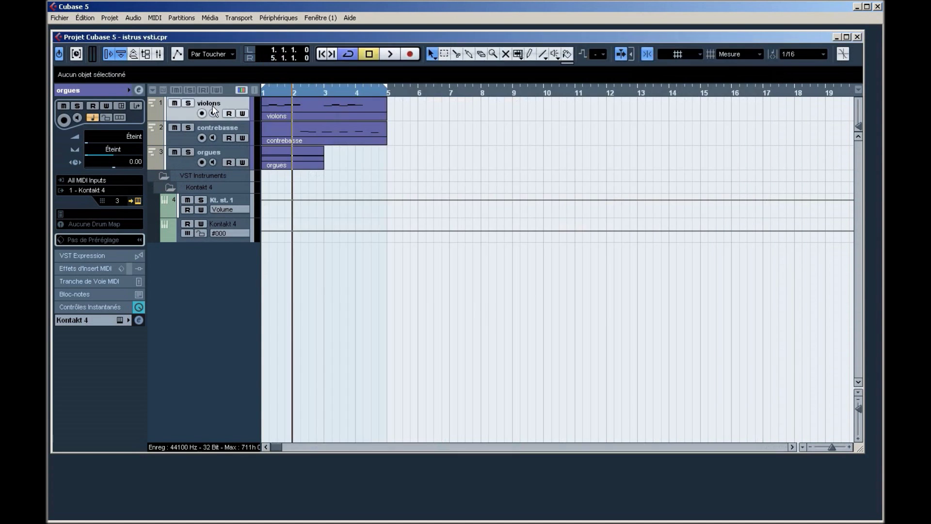
click(138, 201)
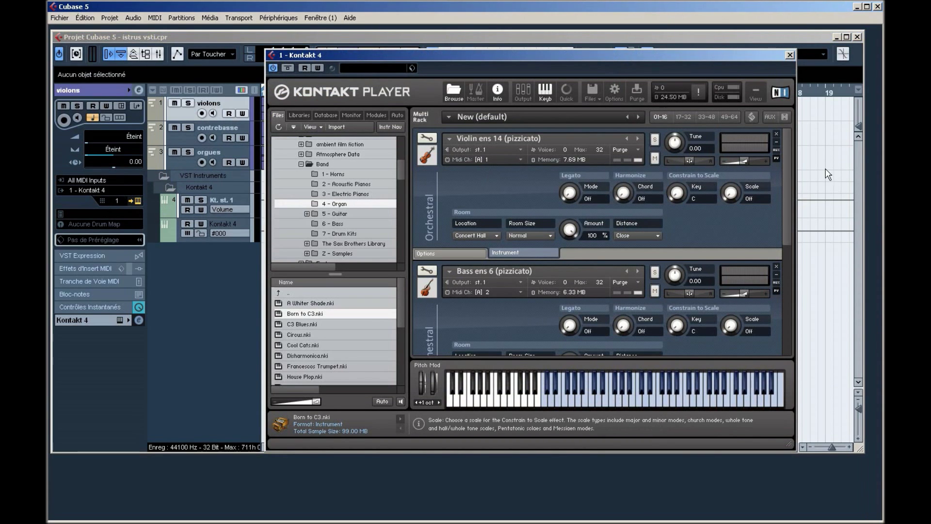
scroll(786, 231, down, 3)
scroll(755, 233, down, 2)
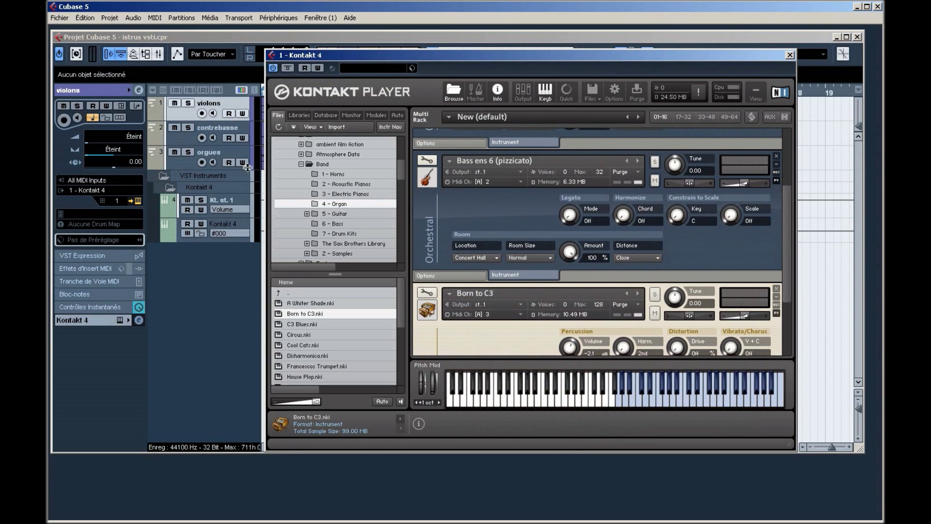
click(216, 127)
click(136, 200)
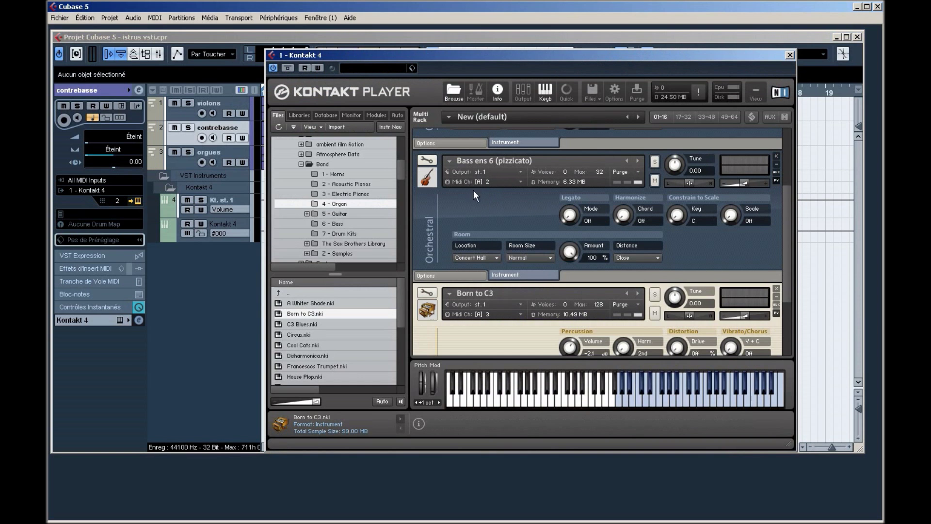
Open Kontakt 4 from the orgues track and slightly lower the volume of the Born to C3 instrument.
click(211, 152)
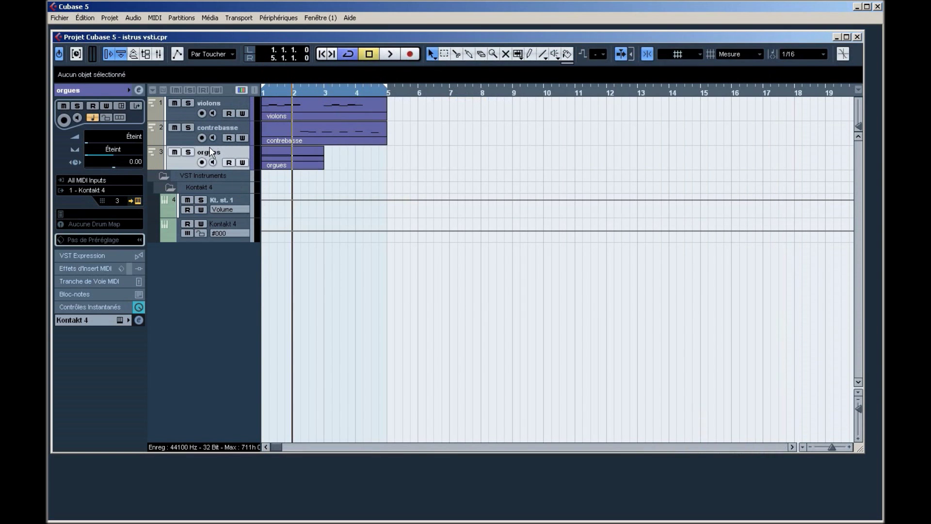
click(135, 201)
scroll(776, 238, down, 3)
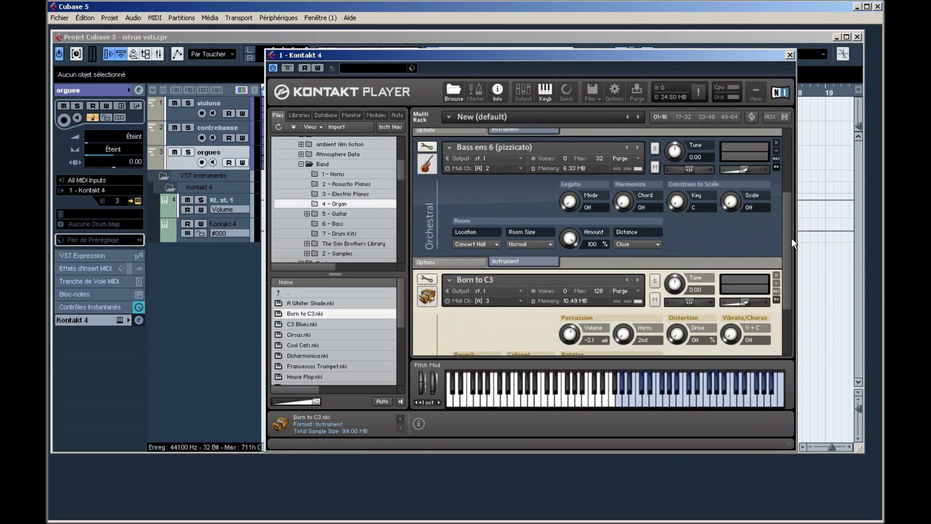
scroll(755, 238, up, 1)
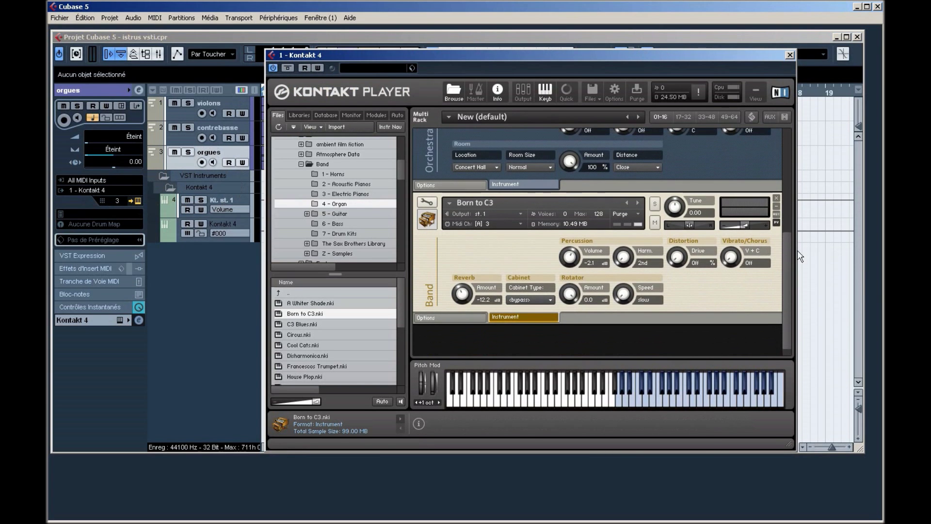
scroll(783, 252, up, 2)
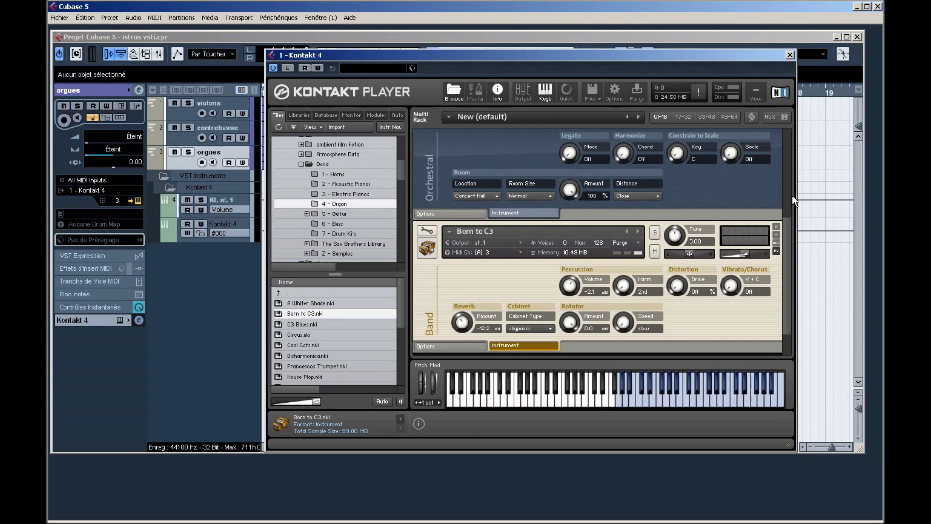
drag(746, 254, 738, 257)
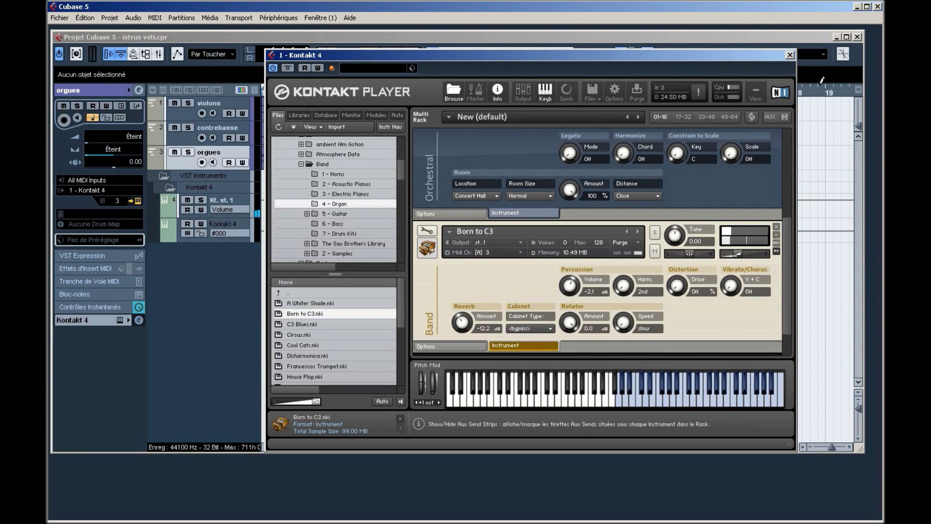
Activate the additional Kontakt 4 outputs Kt. st.2 and Kt. aux 1 in the VST Instruments rack, and close the rack.
scroll(775, 185, up, 3)
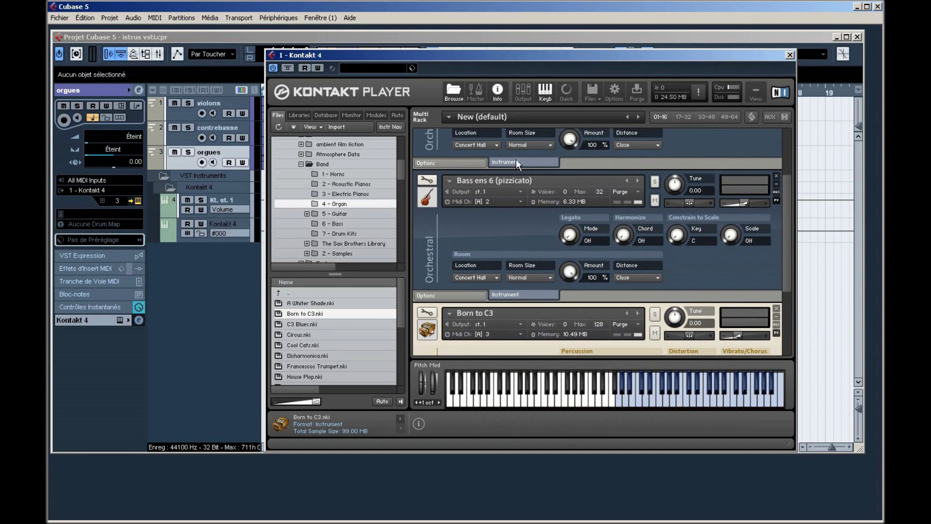
scroll(540, 177, up, 3)
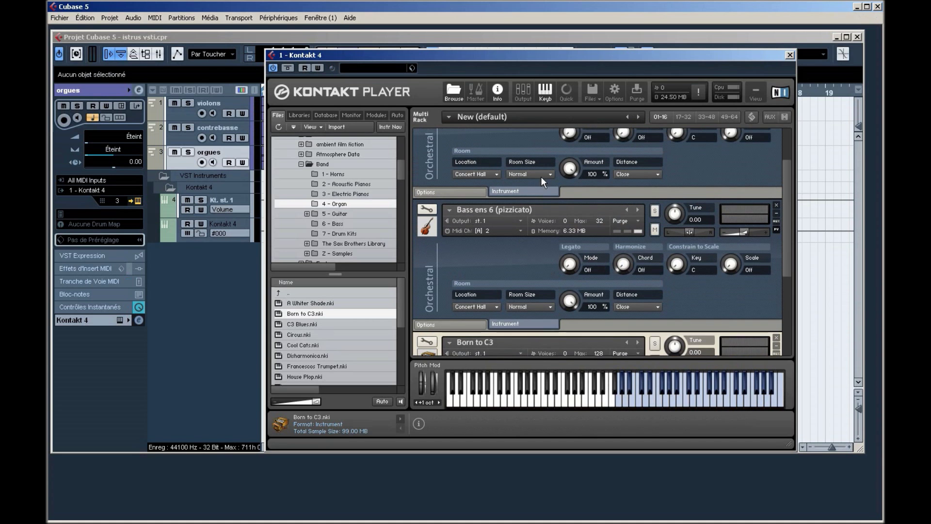
scroll(543, 172, up, 1)
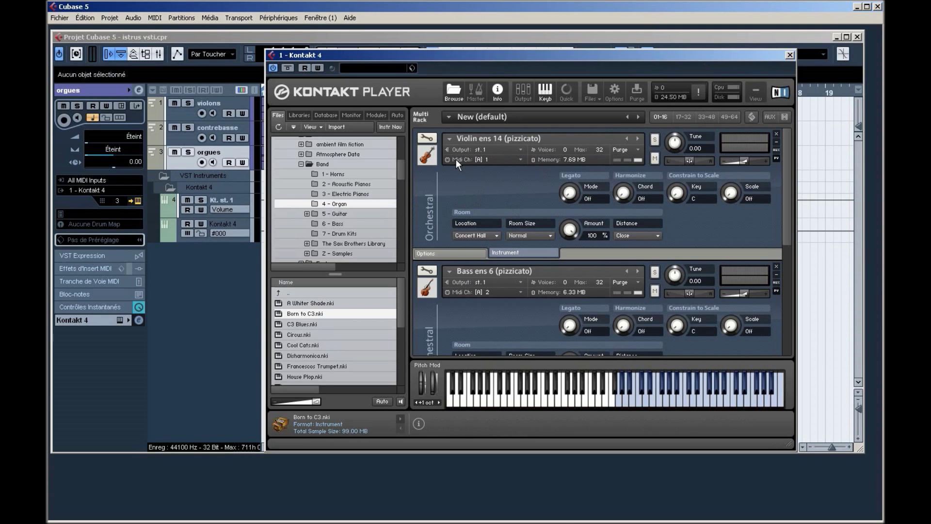
key(F11)
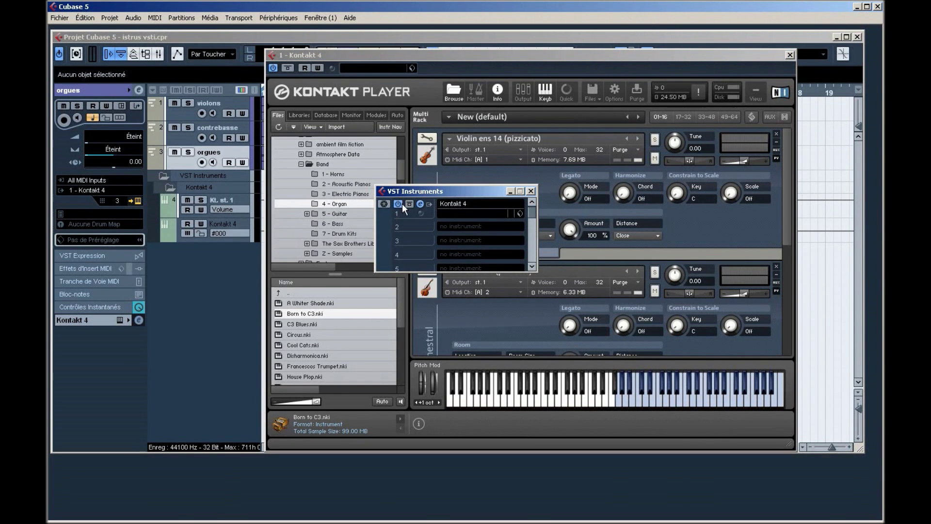
click(429, 204)
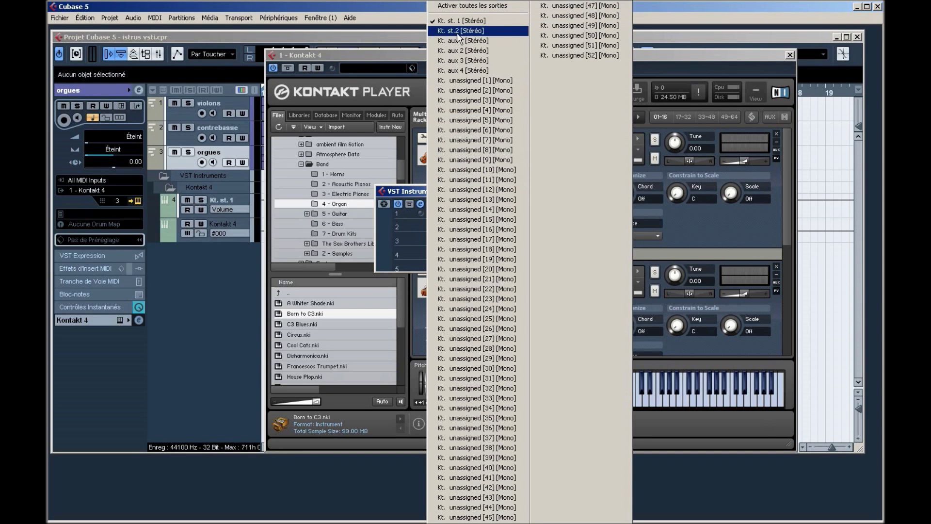
click(456, 31)
click(430, 204)
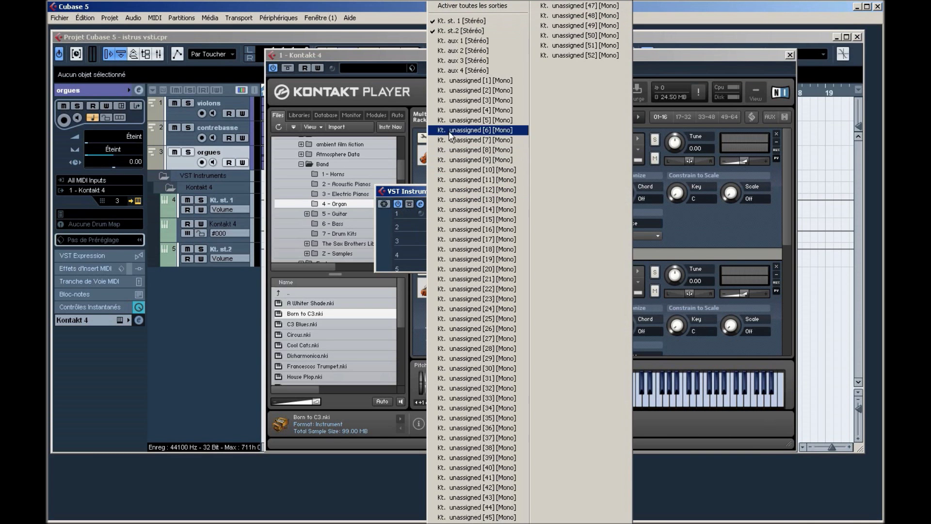
click(451, 43)
click(429, 204)
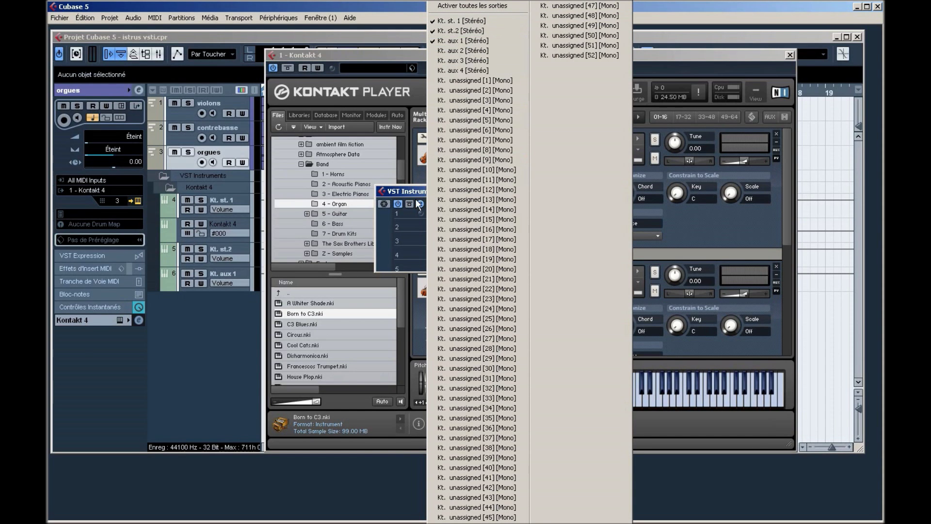
click(430, 203)
click(517, 191)
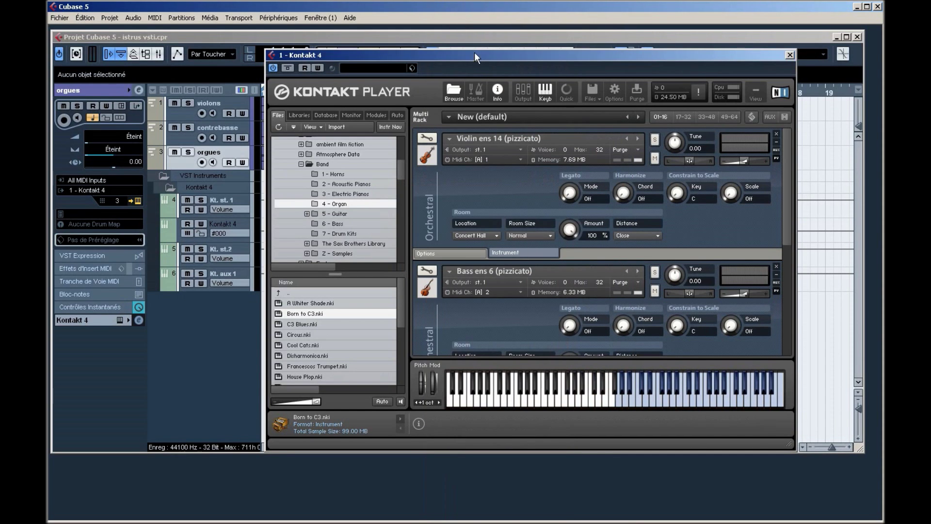
Move the Kontakt 4 window aside and place the Kt. st. 1 output track below the Kontakt 4 automation track.
drag(474, 57, 593, 46)
drag(228, 196, 232, 234)
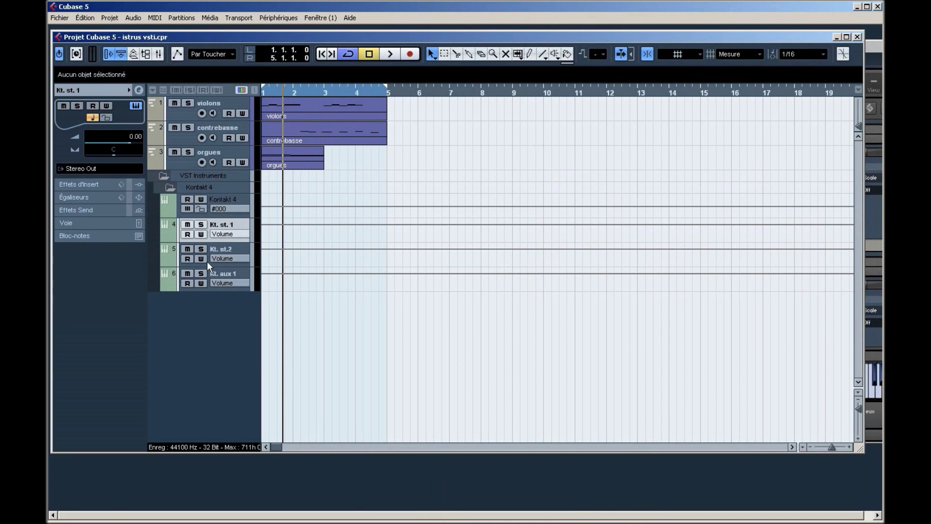
Play the arrangement from the start and examine the signal levels on the three Kontakt 4 output tracks.
click(271, 92)
key(space)
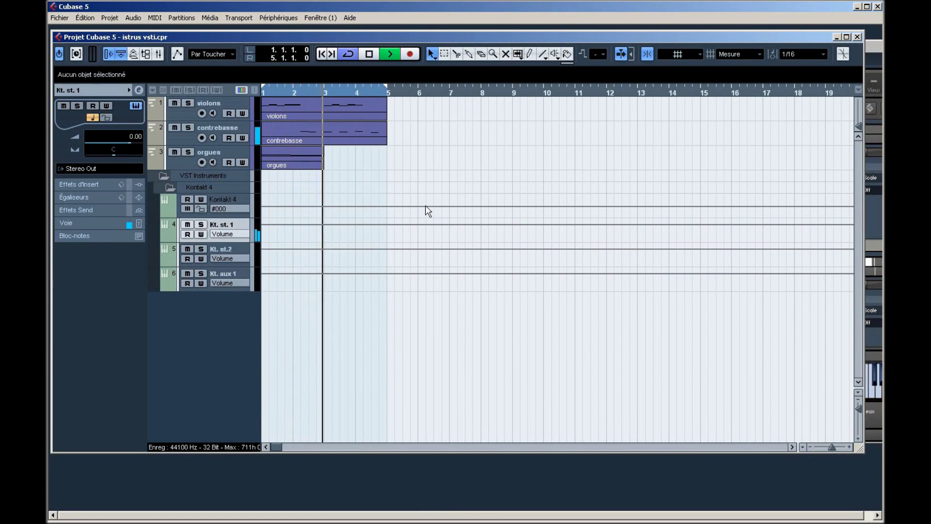
key(space)
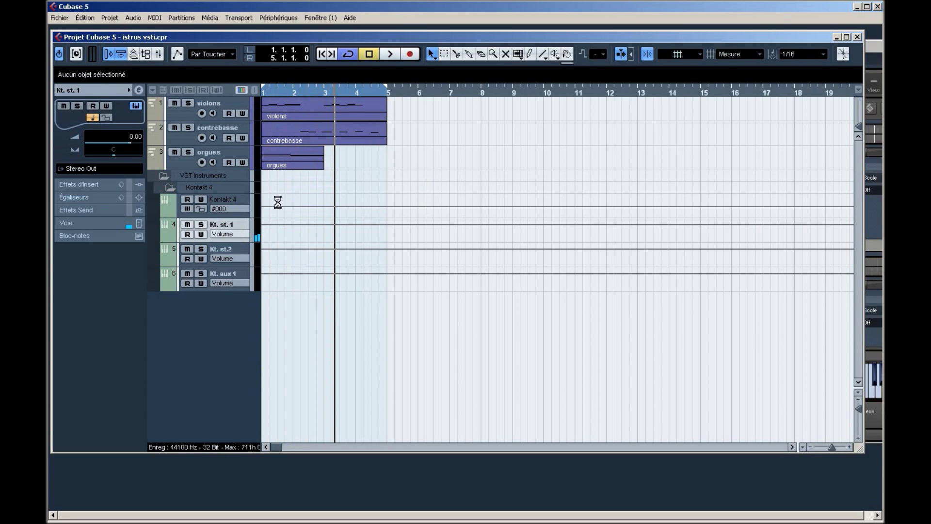
key(Home)
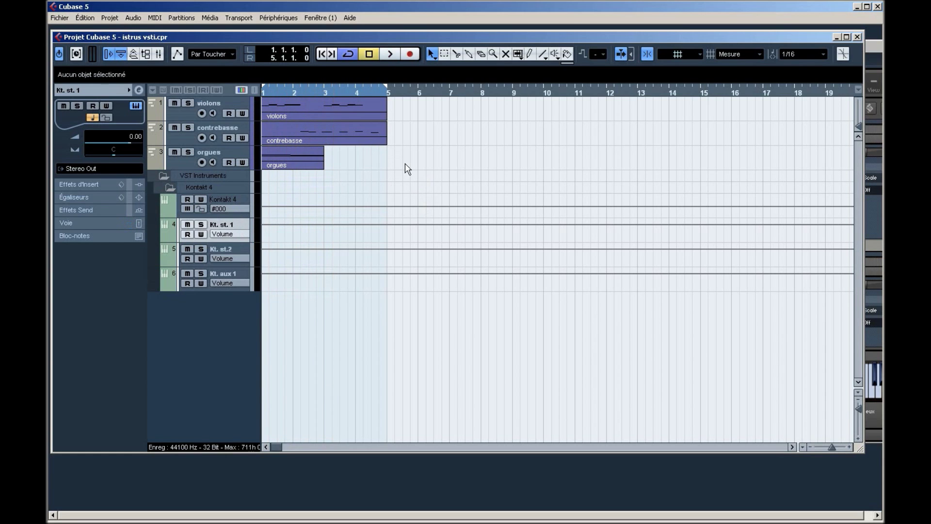
key(space)
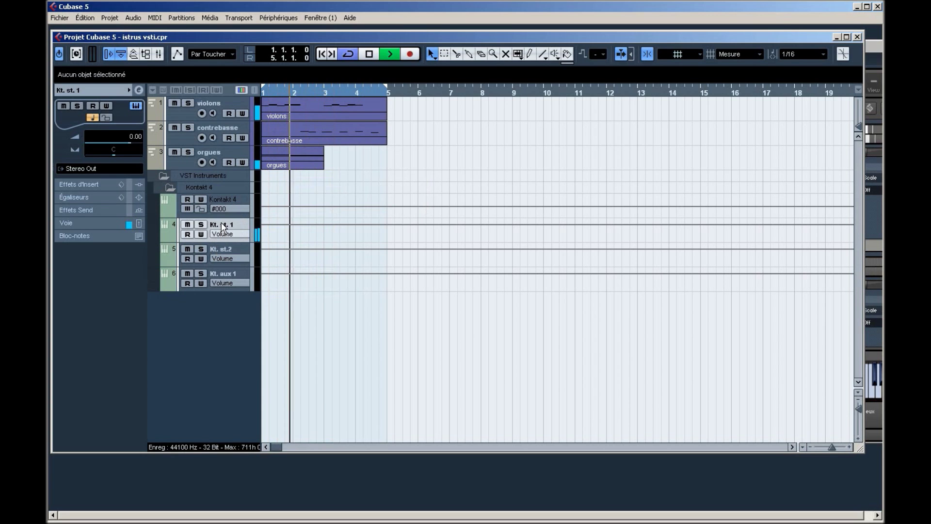
key(space)
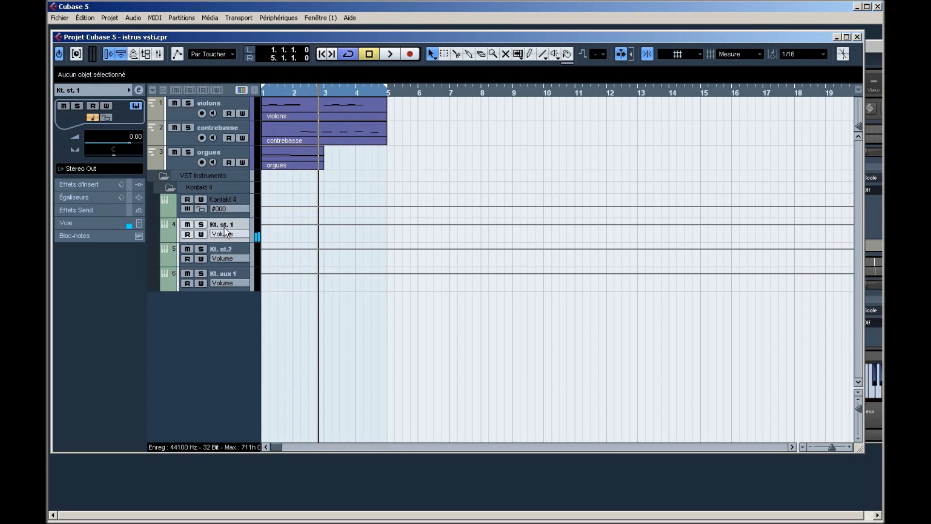
Rename the three Kontakt 4 output tracks Kt. st. 1, Kt. st.2 and Kt. aux 1 as Violon, ContB and Org.
double_click(224, 226)
text(Vi)
key(Return)
double_click(219, 250)
text(Con)
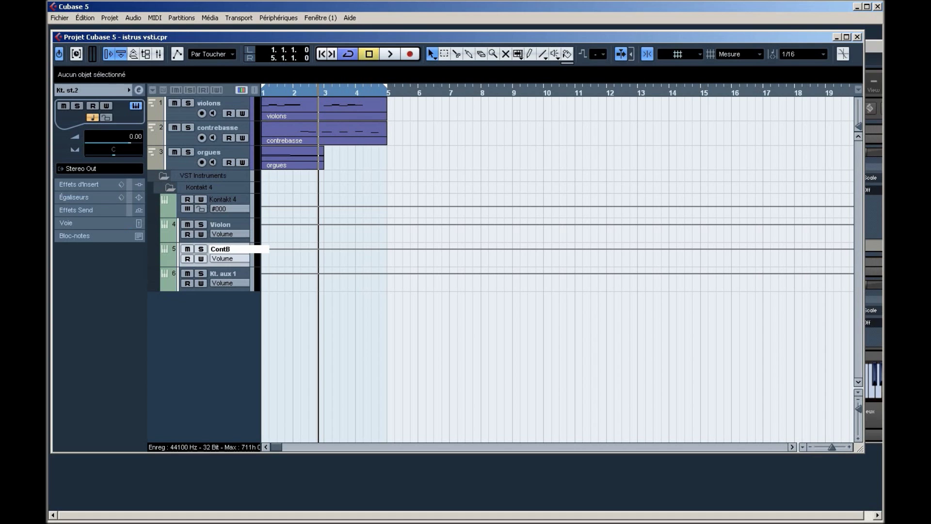
text(tB)
double_click(233, 273)
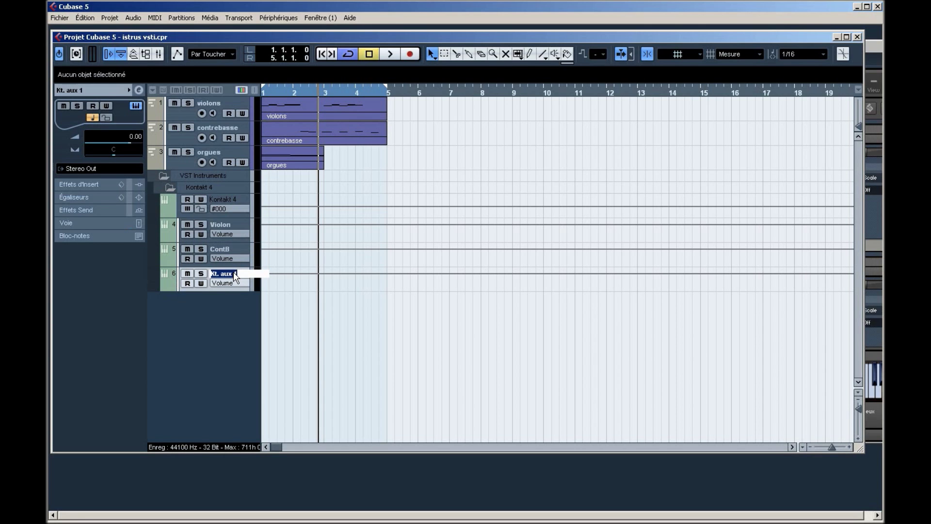
text(Org)
key(Return)
Bring the Kontakt 4 window back over the project and route the Bass ens 6 (pizzicato) instrument to output st.2.
click(874, 45)
drag(865, 49, 734, 70)
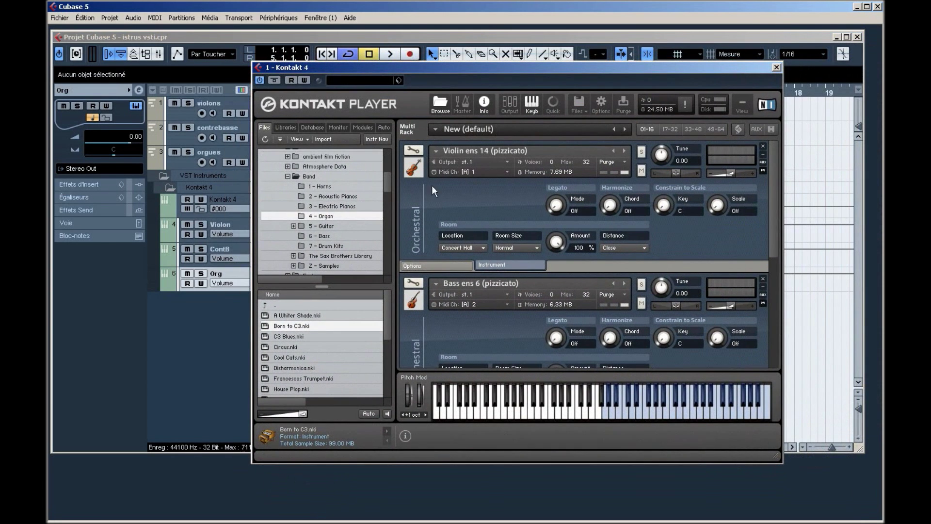
drag(777, 199, 769, 173)
drag(534, 66, 530, 57)
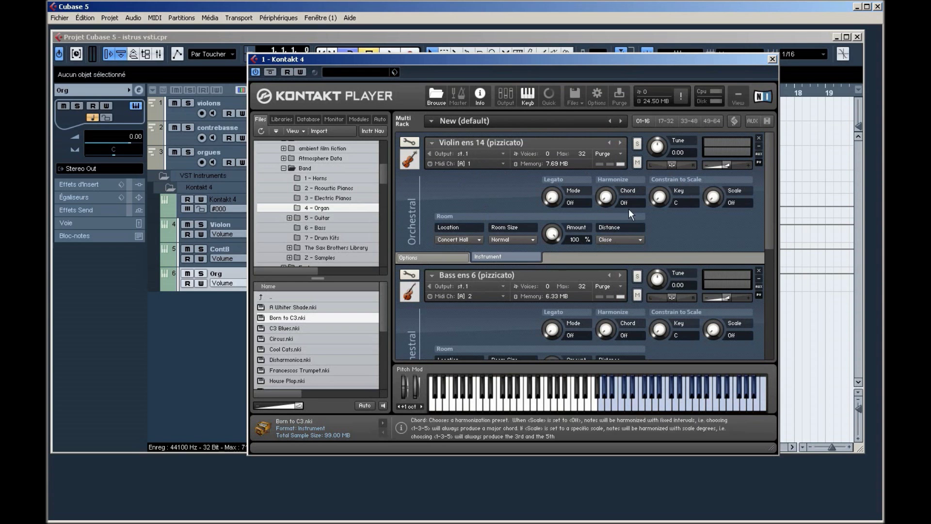
drag(769, 180, 771, 232)
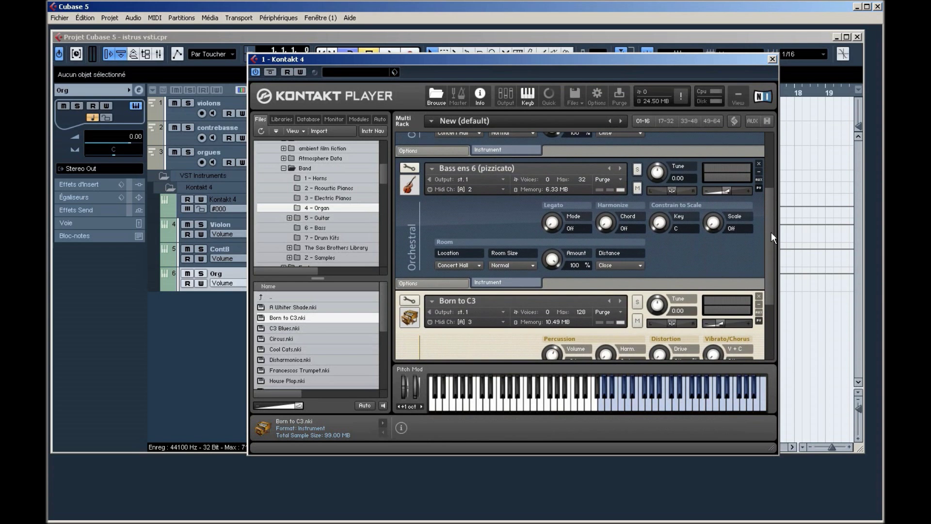
scroll(579, 188, up, 5)
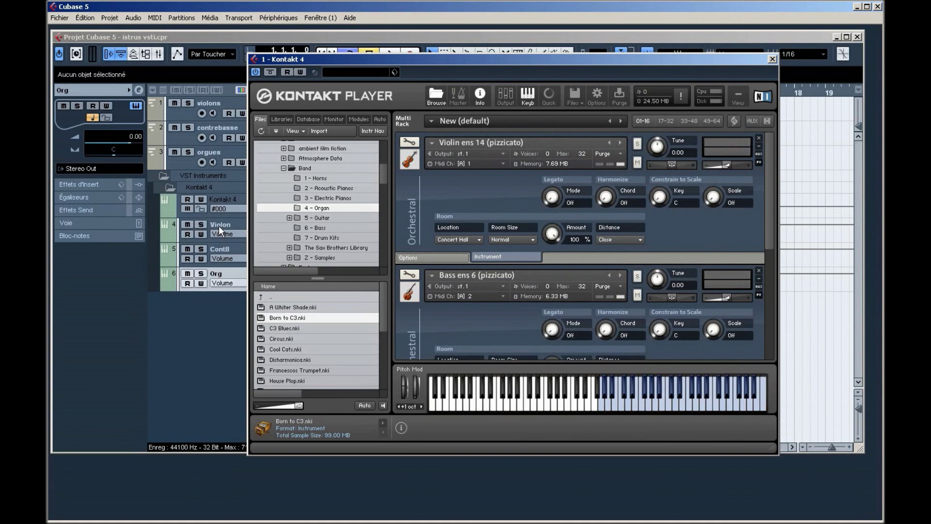
click(502, 286)
mouse_move(435, 57)
mouse_down()
mouse_move(642, 49)
mouse_move(435, 44)
mouse_up()
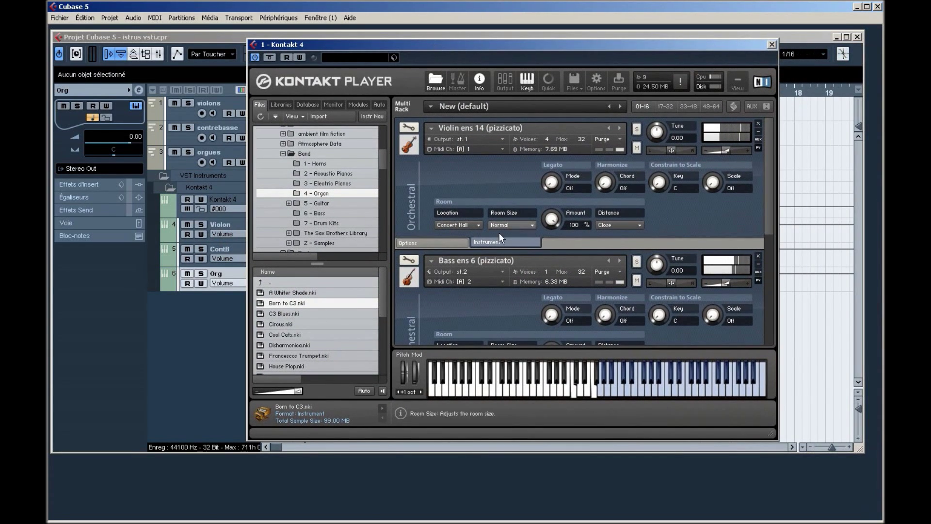
Assign the st.2 output channel in Kontakt's output section to the physical outs Kt. st.2 [1] and Kt. st.2 [2].
click(506, 86)
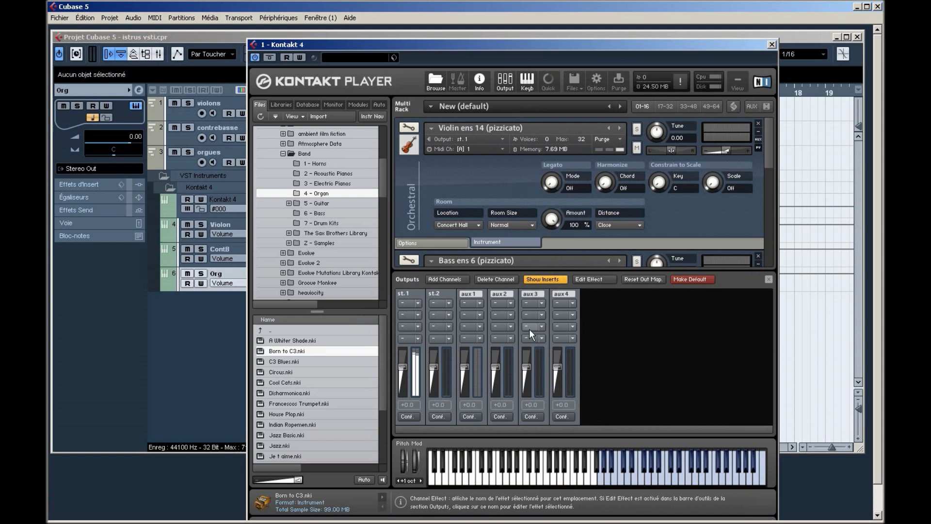
click(439, 416)
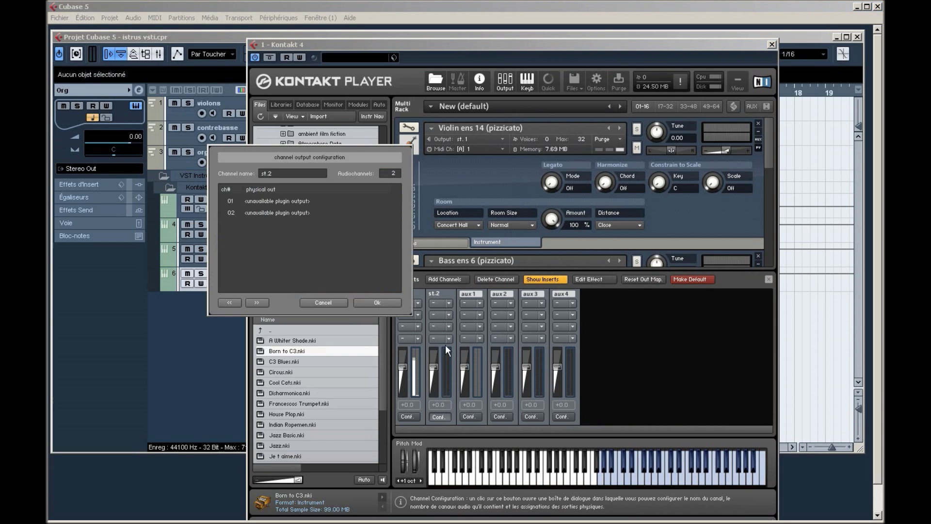
click(294, 202)
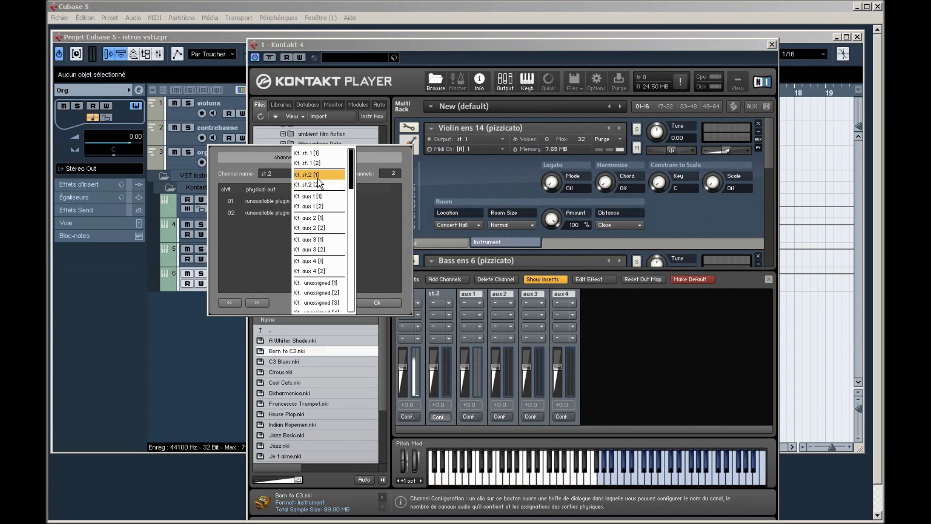
click(317, 176)
click(297, 213)
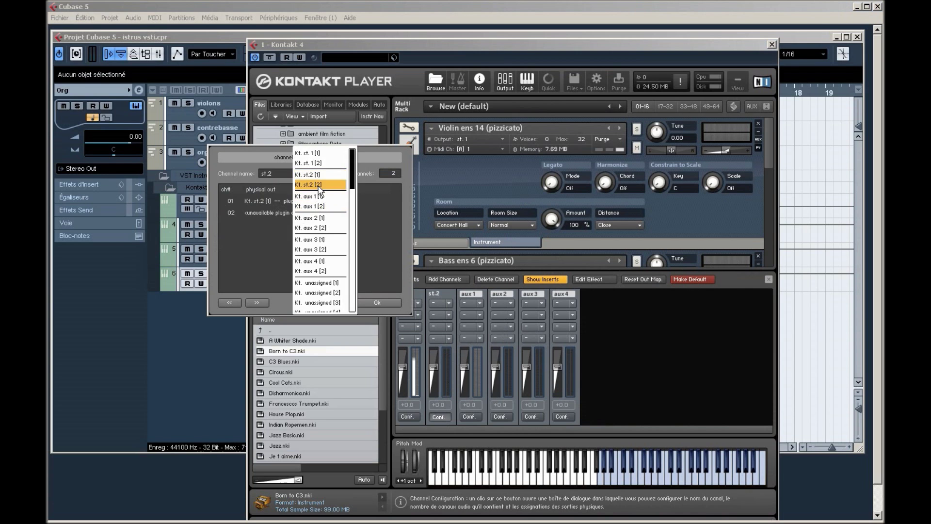
click(320, 186)
click(377, 302)
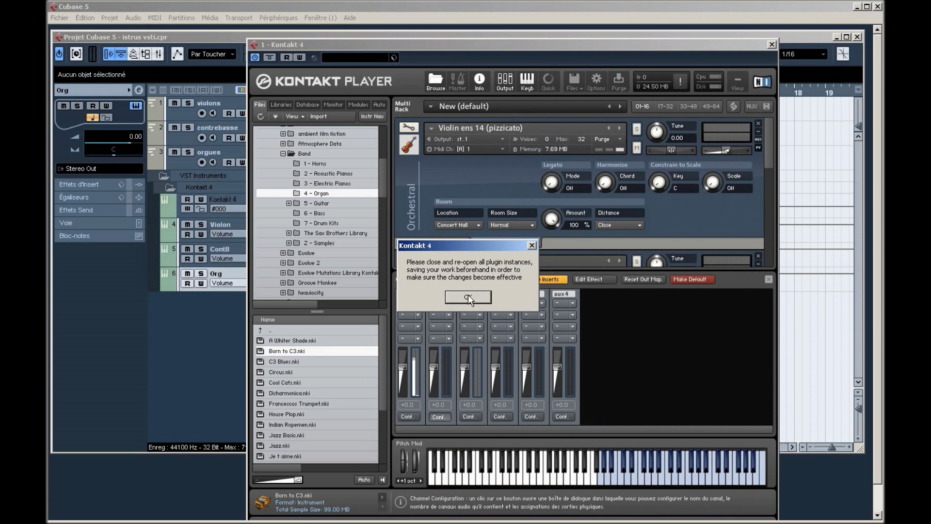
click(469, 299)
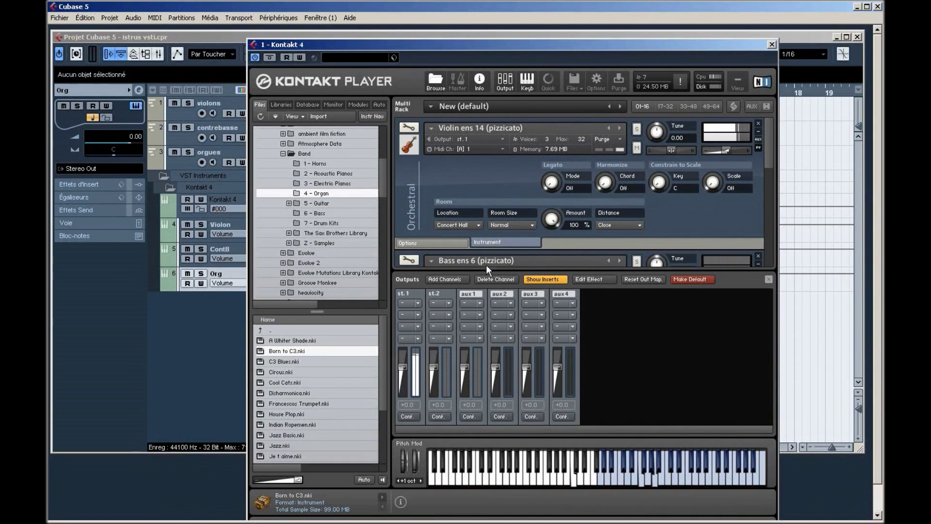
Close the Kontakt 4 window, check the Violon and ContB output levels during playback, and stop the playback.
scroll(482, 182, down, 5)
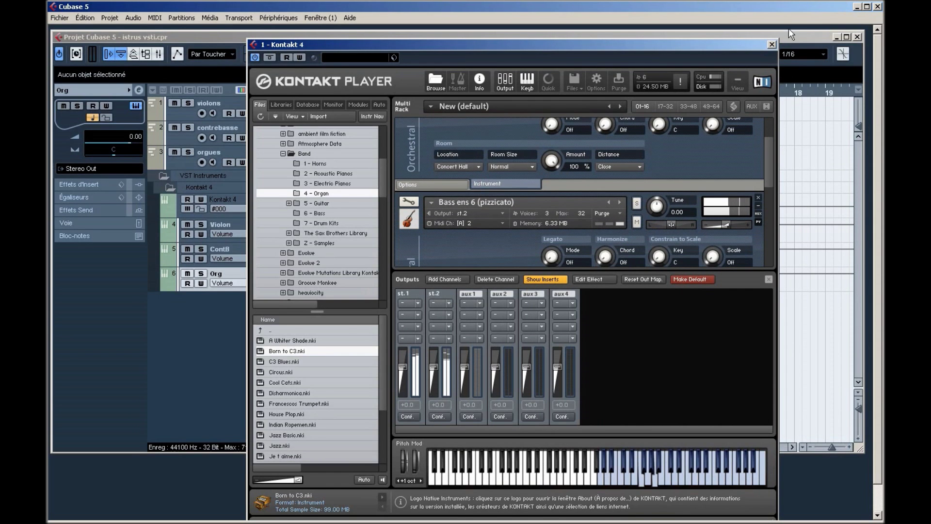
click(774, 44)
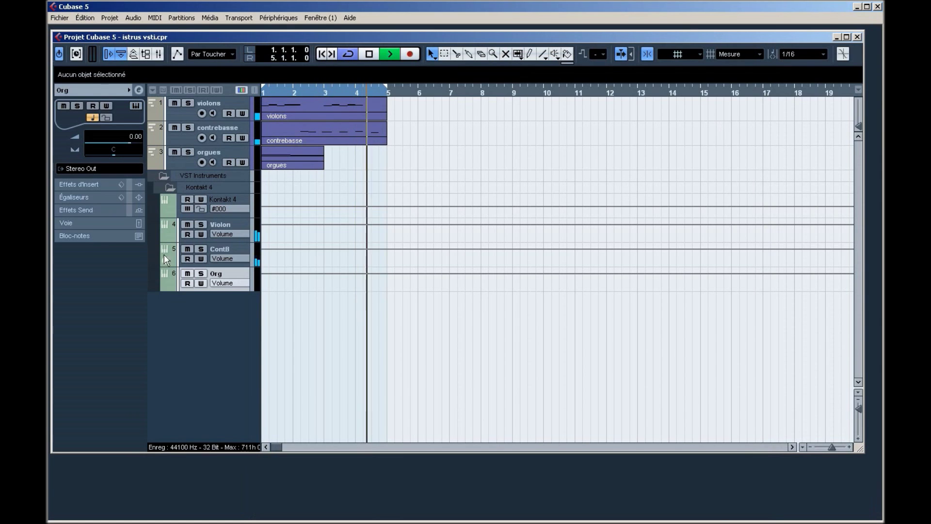
click(246, 248)
click(234, 230)
click(235, 248)
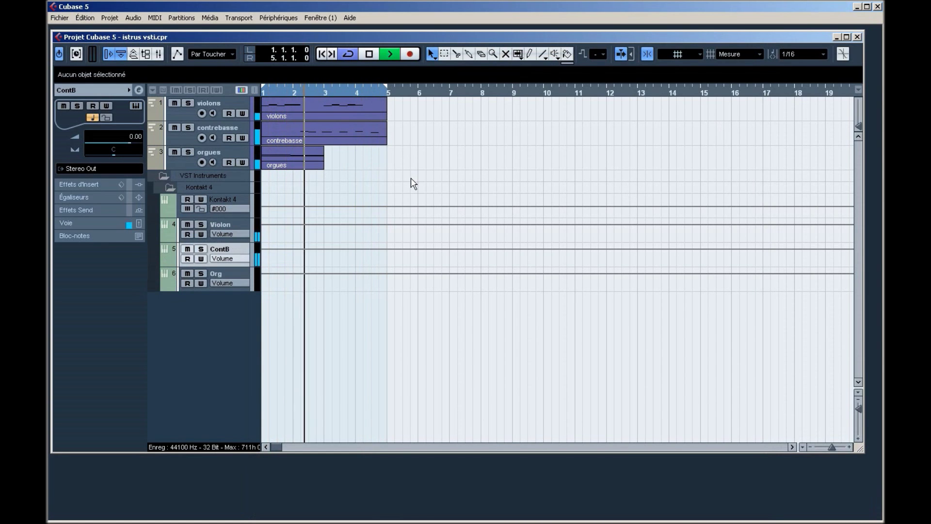
click(245, 152)
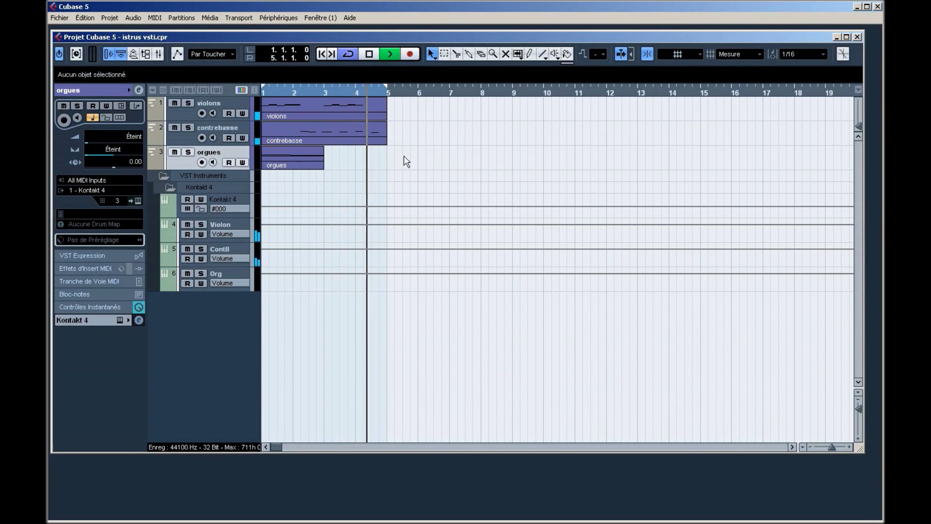
key(space)
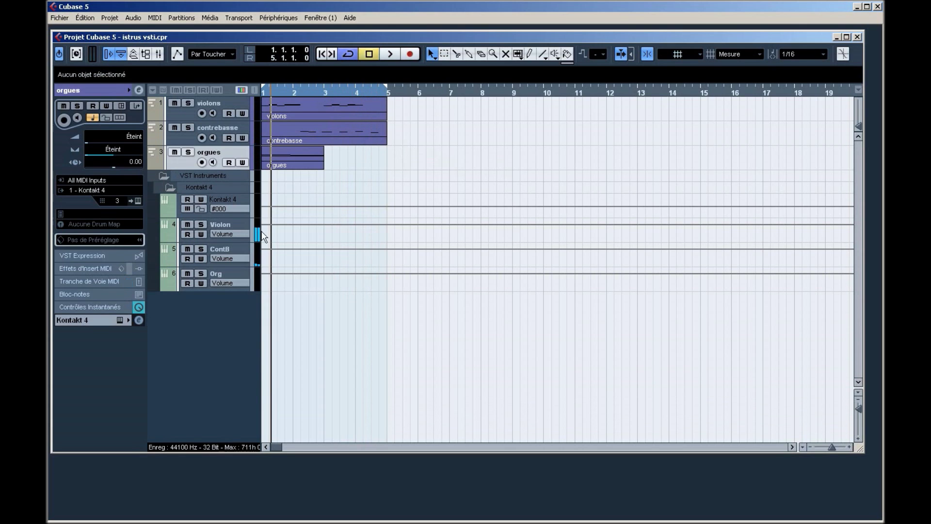
Reopen the Kontakt 4 window and check which outputs are offered for the Born to C3 instrument.
click(238, 276)
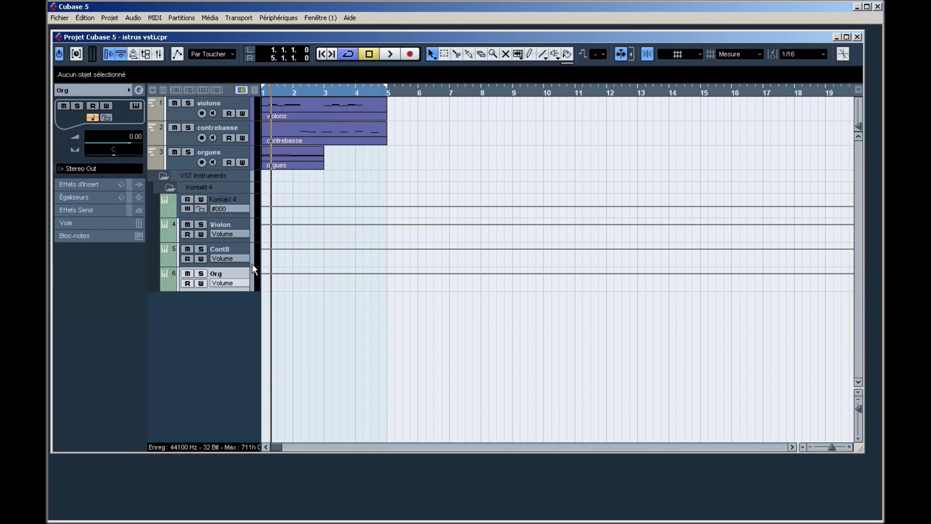
key(F11)
click(419, 202)
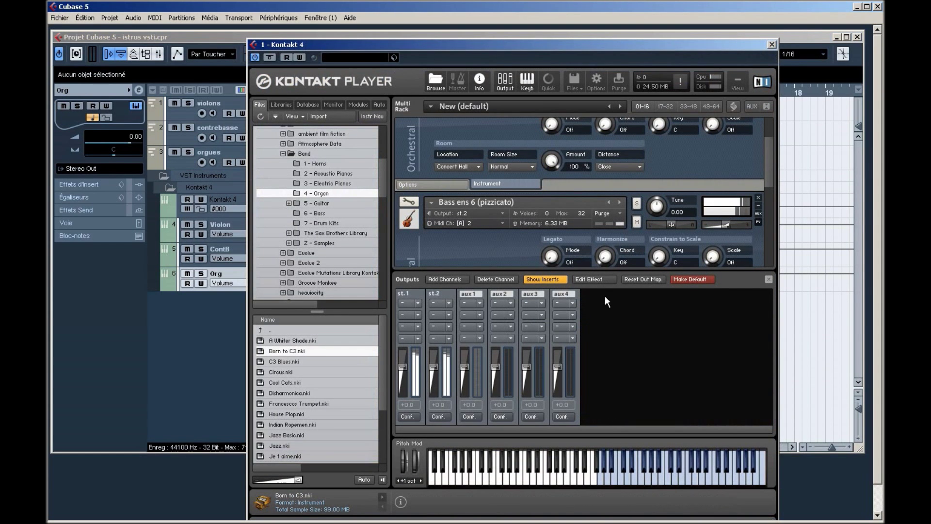
drag(770, 166, 770, 219)
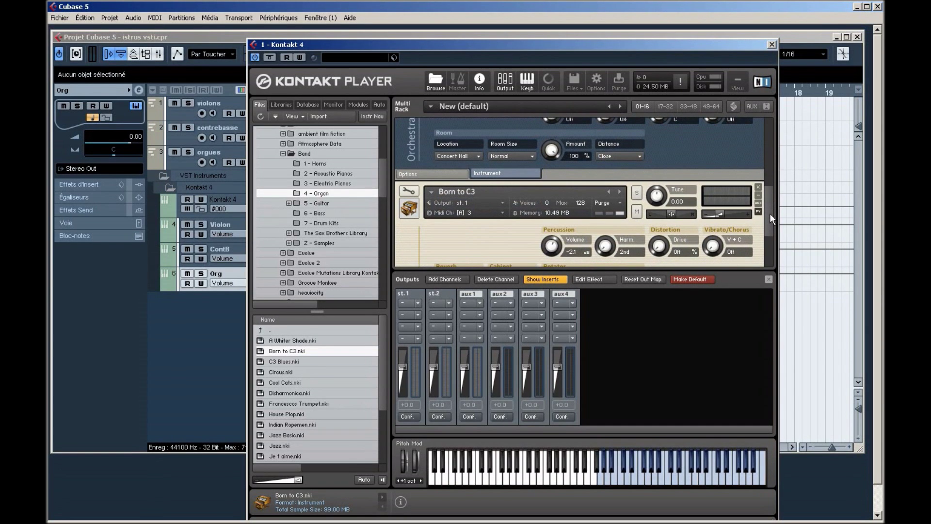
click(502, 202)
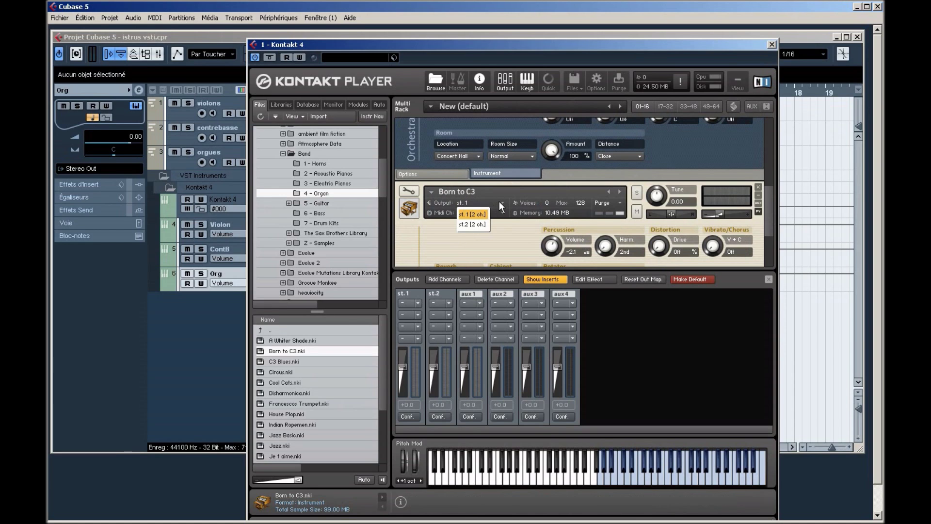
click(499, 201)
click(508, 83)
click(507, 83)
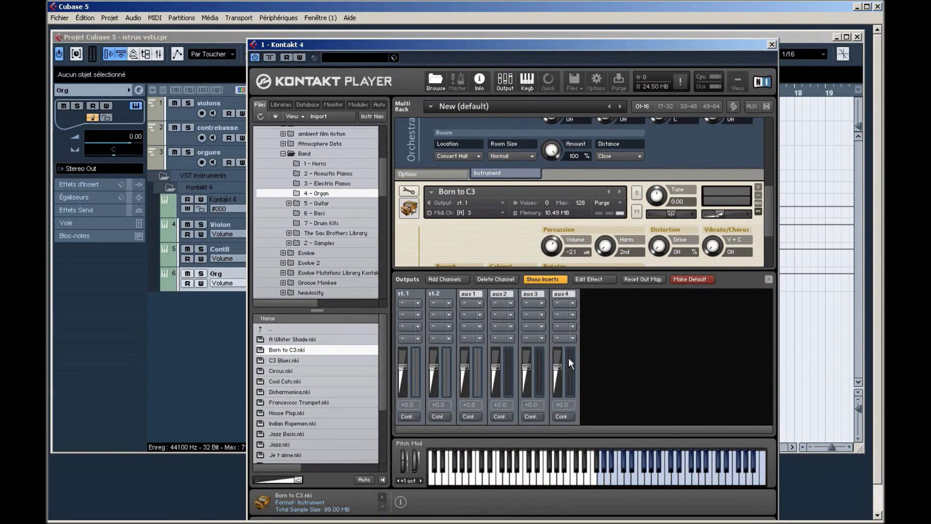
Assign the aux 1 channel's two physical outs to Kt. aux 1 [1] and Kt. aux 1 [2].
click(467, 415)
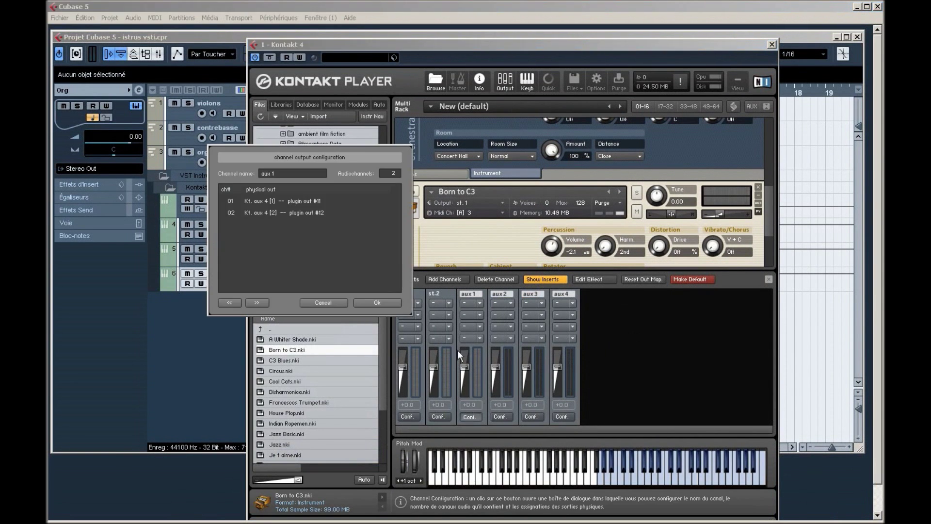
click(310, 205)
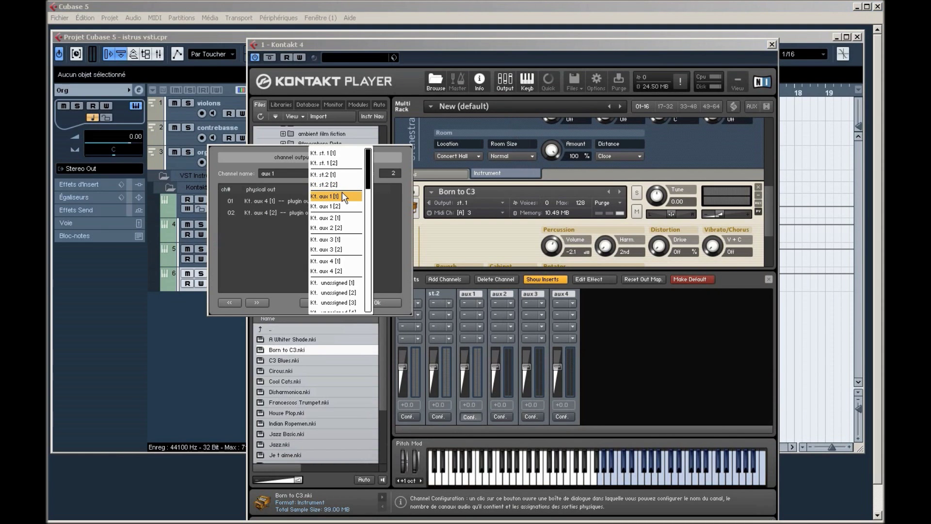
click(342, 195)
click(319, 211)
click(344, 206)
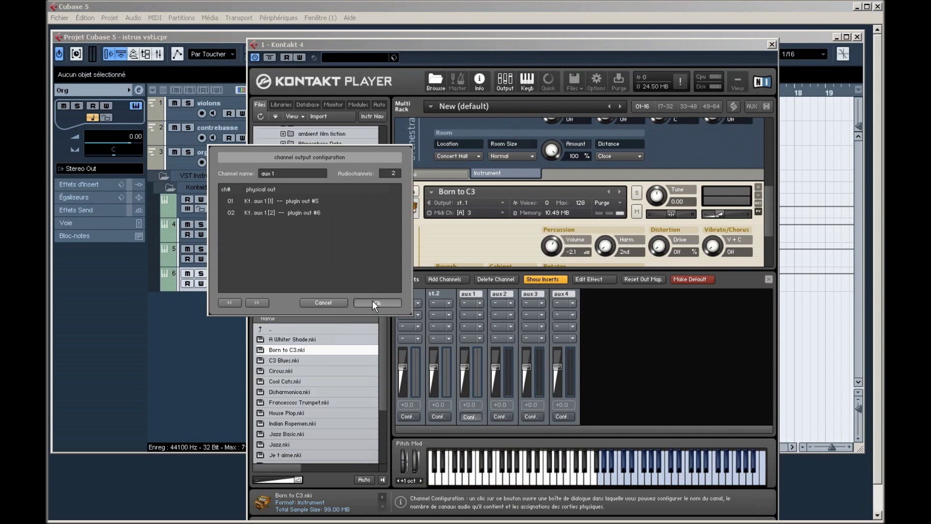
click(260, 193)
click(262, 209)
click(258, 204)
click(258, 203)
click(260, 206)
click(250, 203)
click(247, 203)
click(247, 189)
click(372, 301)
Recheck the output choices for Born to C3 and look through the insert effects available on the aux 1 channel.
scroll(481, 237, down, 1)
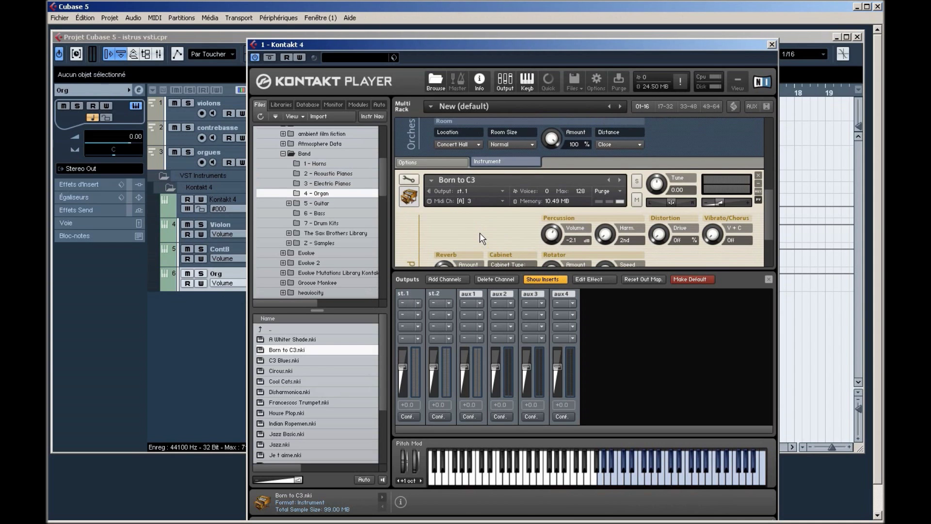
scroll(500, 189, down, 2)
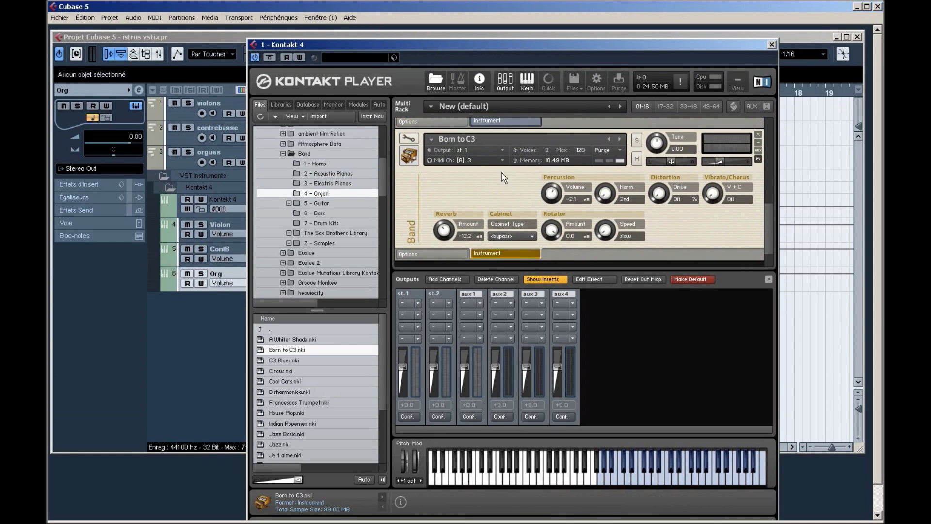
click(502, 150)
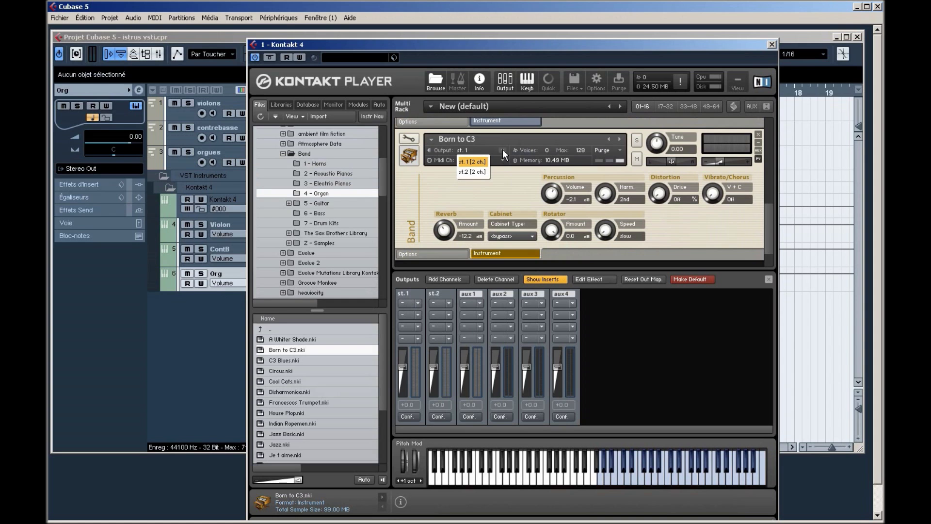
click(504, 188)
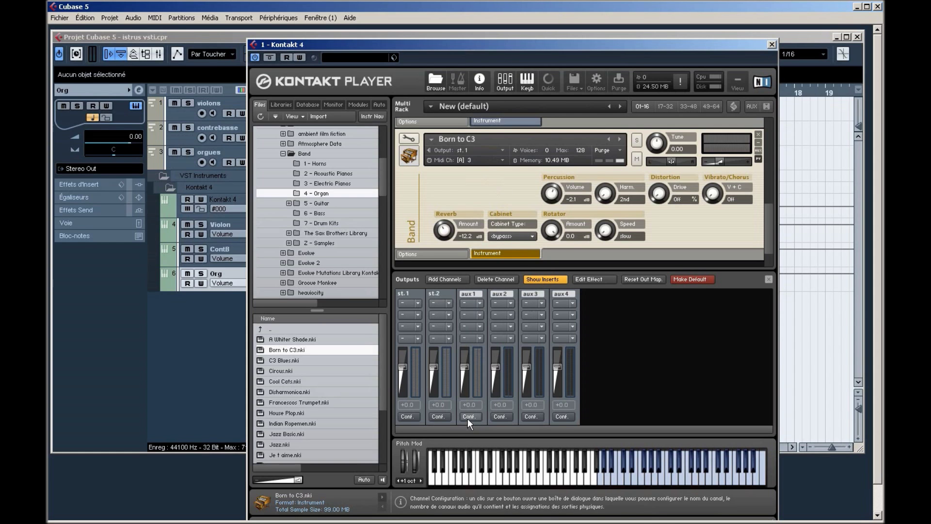
click(480, 302)
click(479, 301)
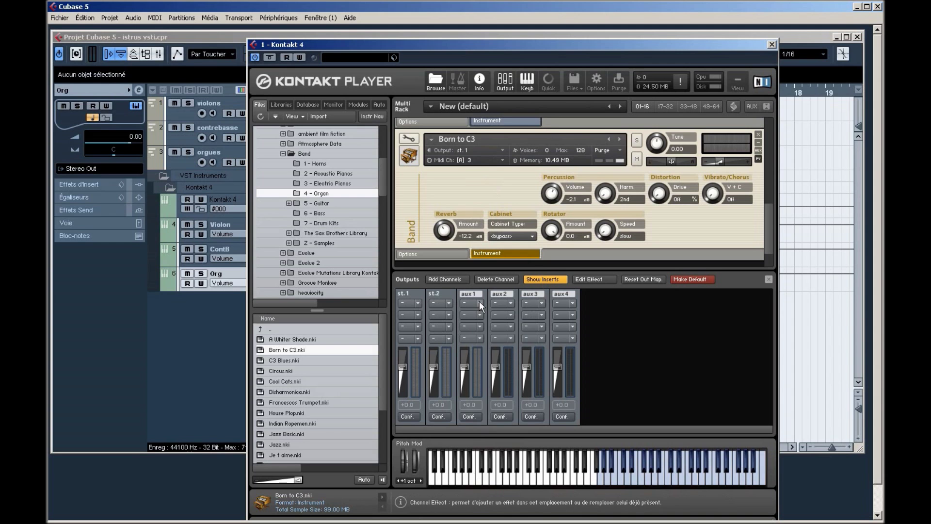
click(479, 302)
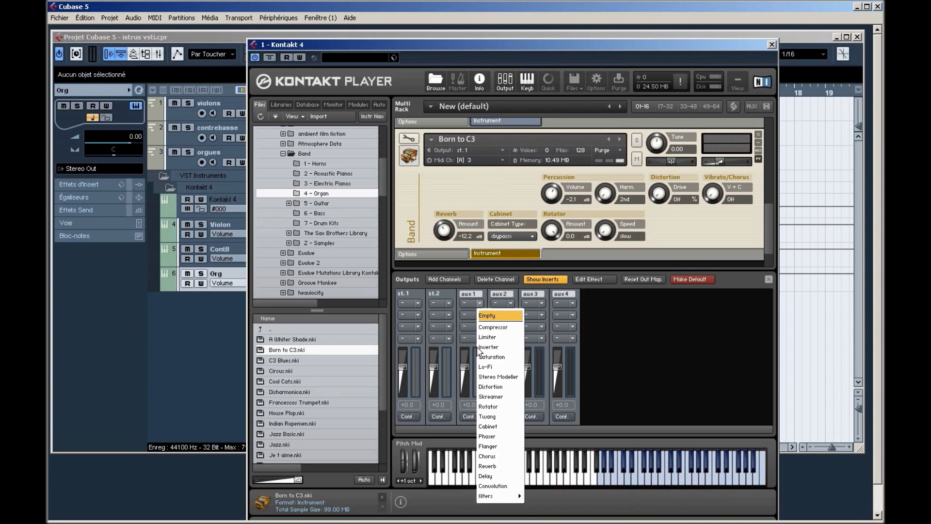
click(418, 284)
Add one two-channel output starting at Kt. aux 1 [1] and save the output configuration as the default.
click(449, 279)
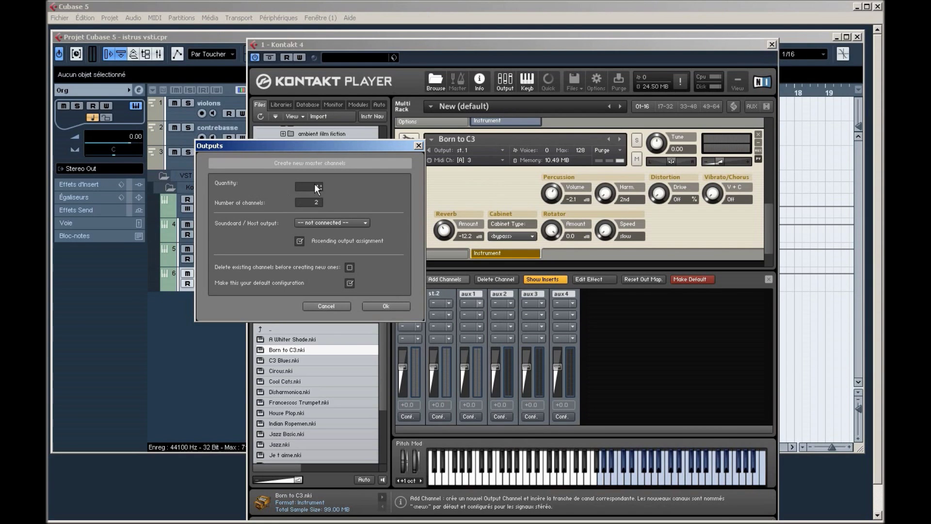
click(321, 223)
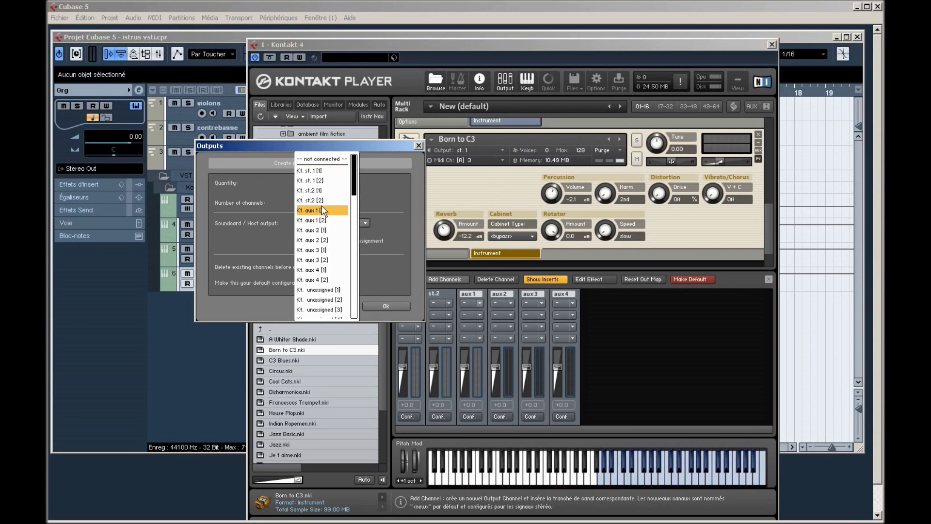
click(326, 210)
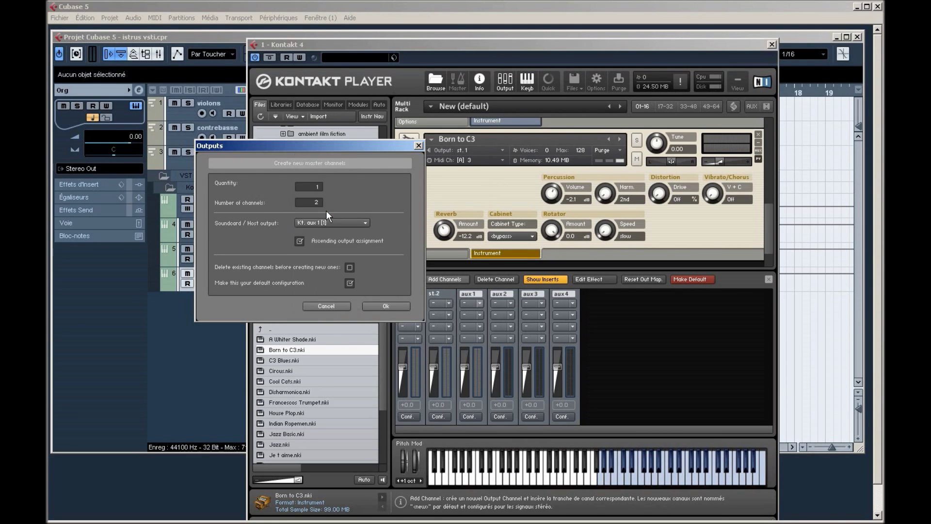
click(388, 308)
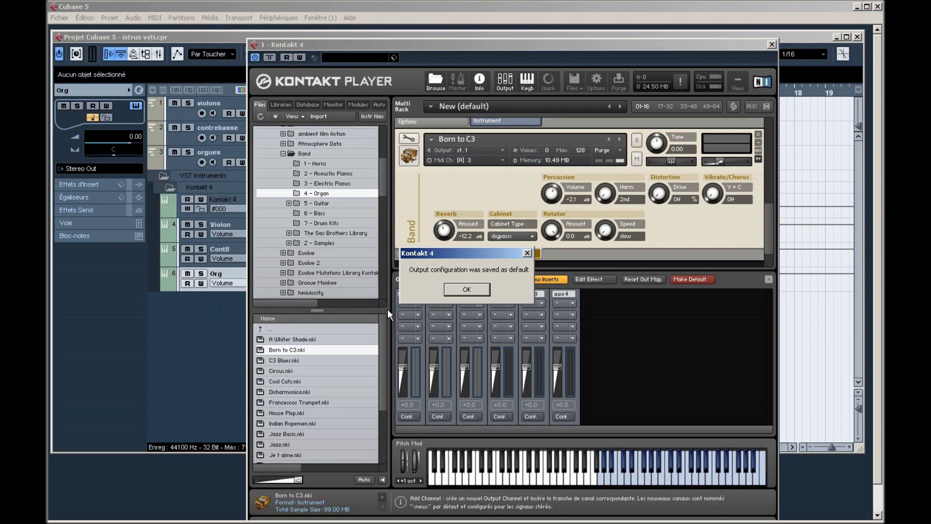
click(469, 292)
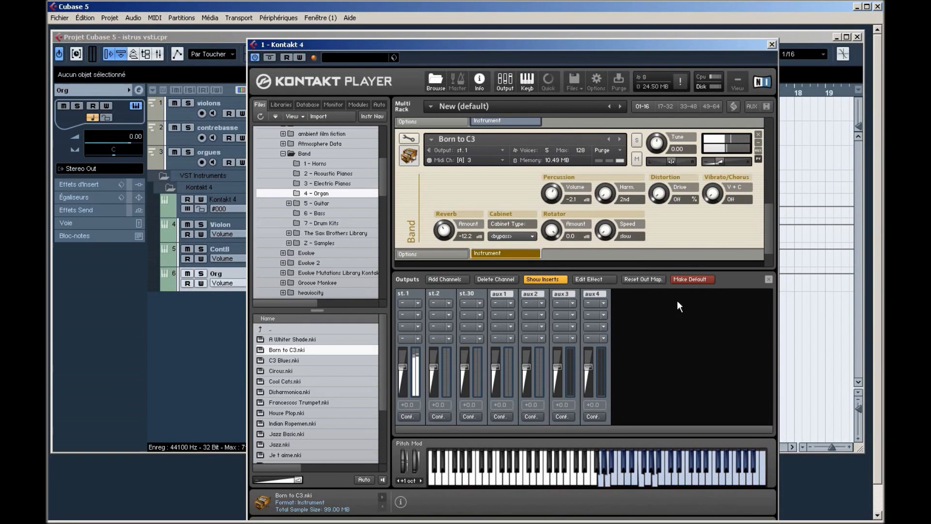
Route the Born to C3 instrument to the st.30 output.
scroll(764, 233, up, 1)
scroll(764, 237, down, 2)
click(502, 142)
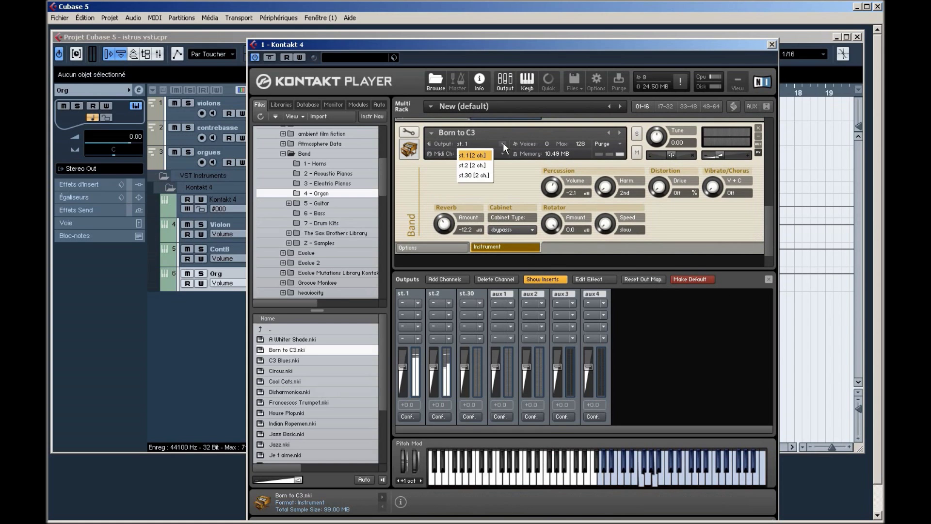
click(477, 174)
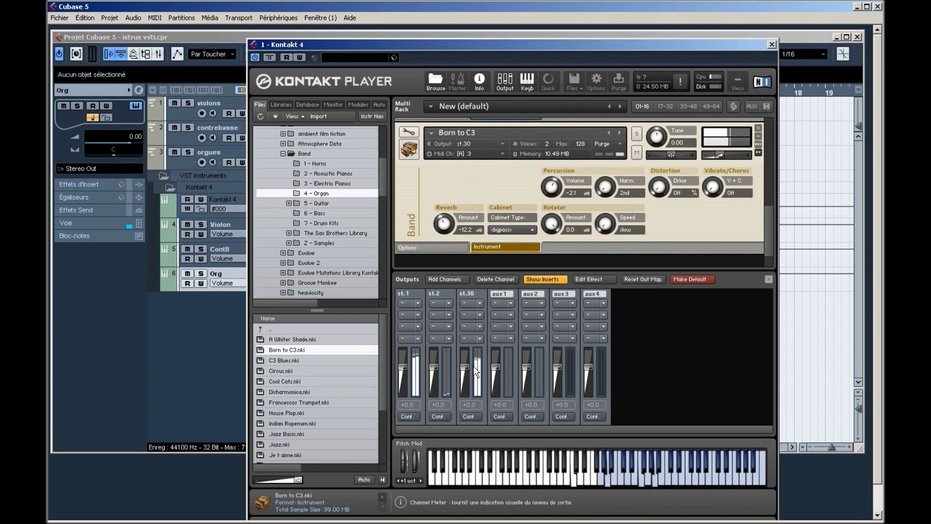
Close the Kontakt 4 window and set the Org channel's first EQ band to -24 dB at 293 Hz.
click(772, 44)
key(F11)
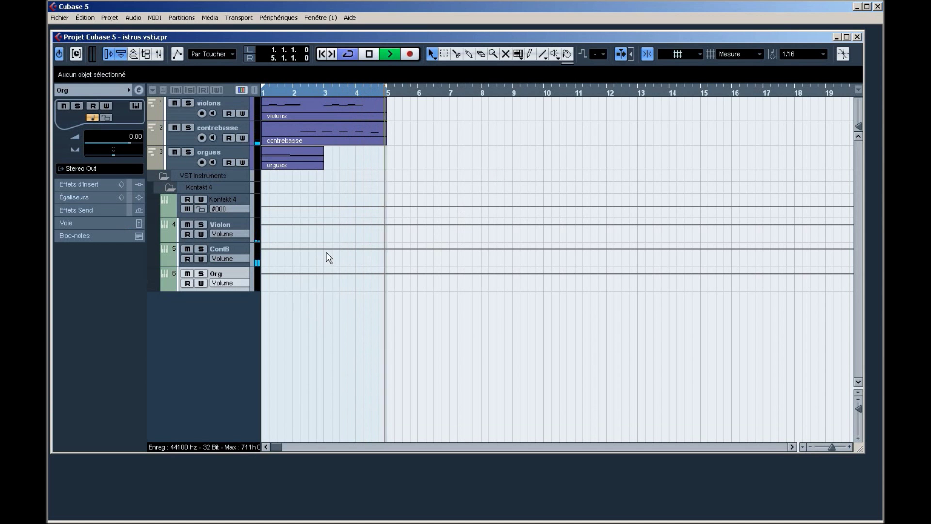
click(138, 89)
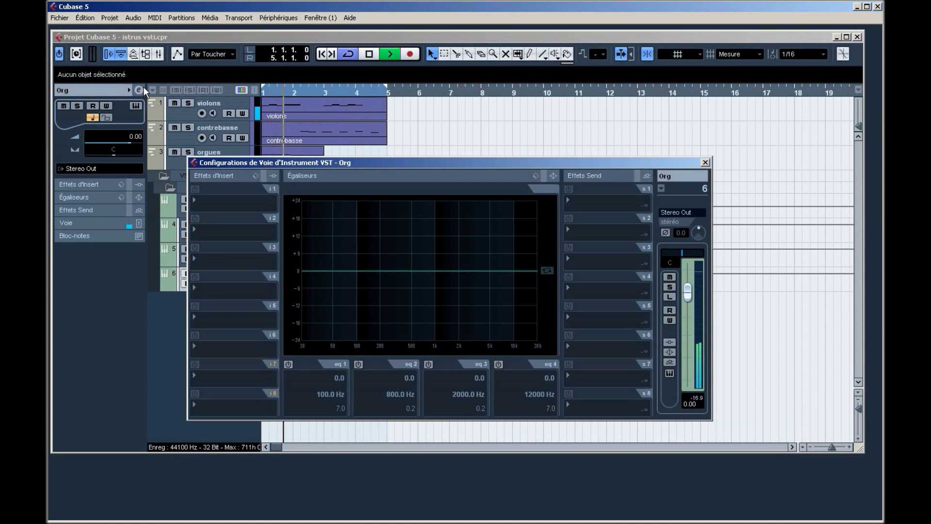
click(242, 202)
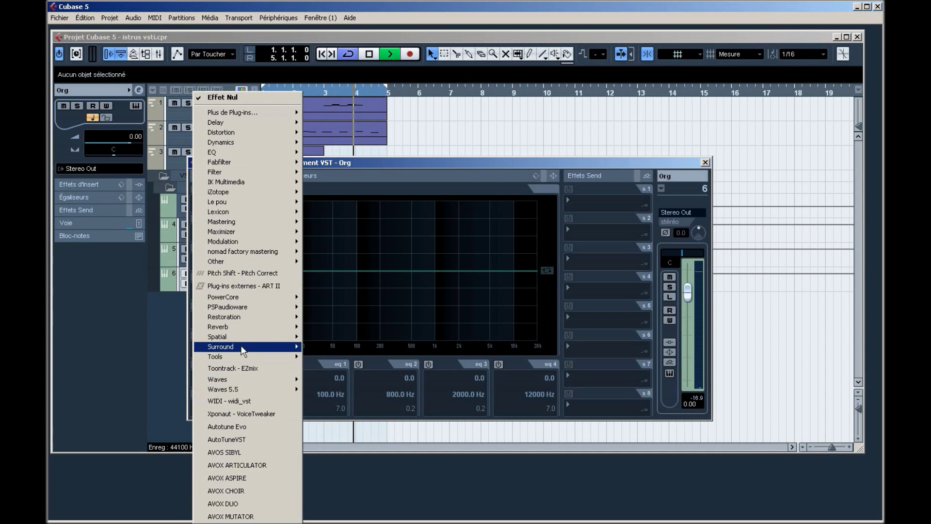
click(476, 167)
drag(405, 254, 393, 340)
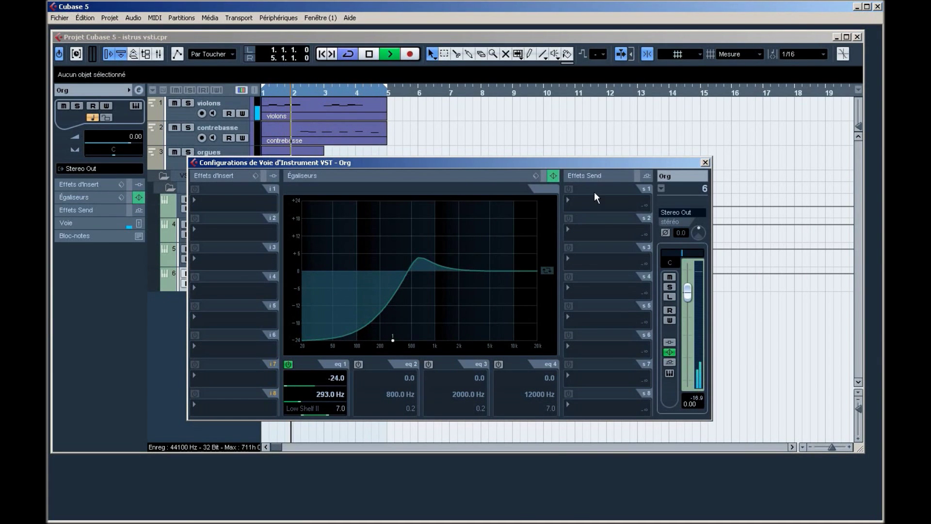
click(705, 163)
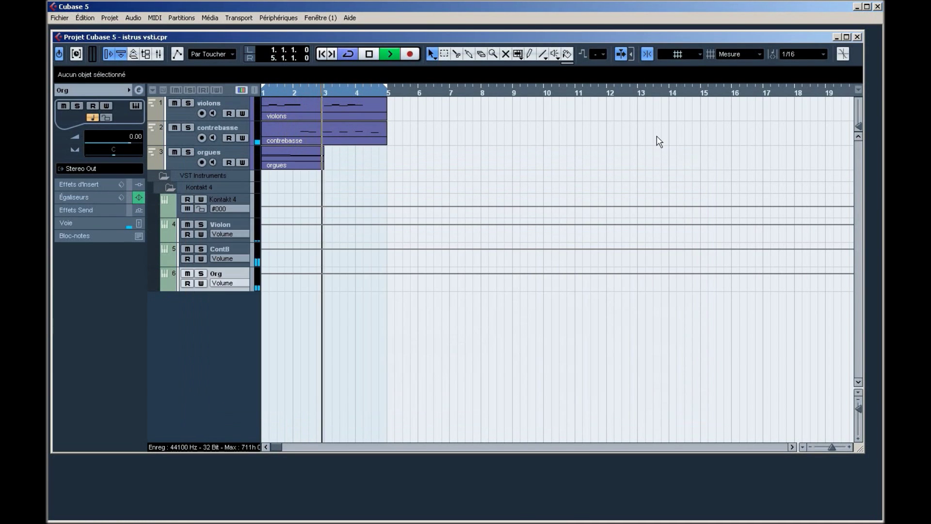
Select the violons track, leaving its monitoring off, and stop the playback.
click(212, 113)
click(212, 113)
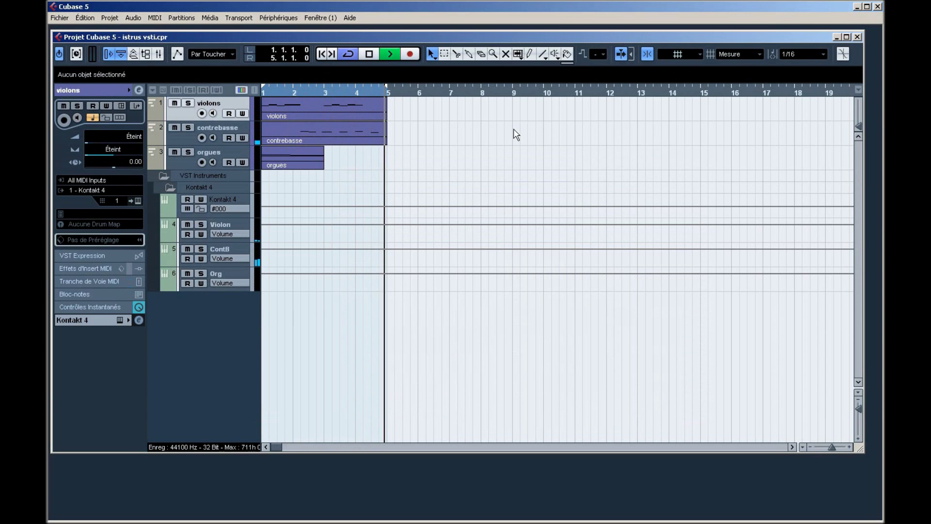
key(space)
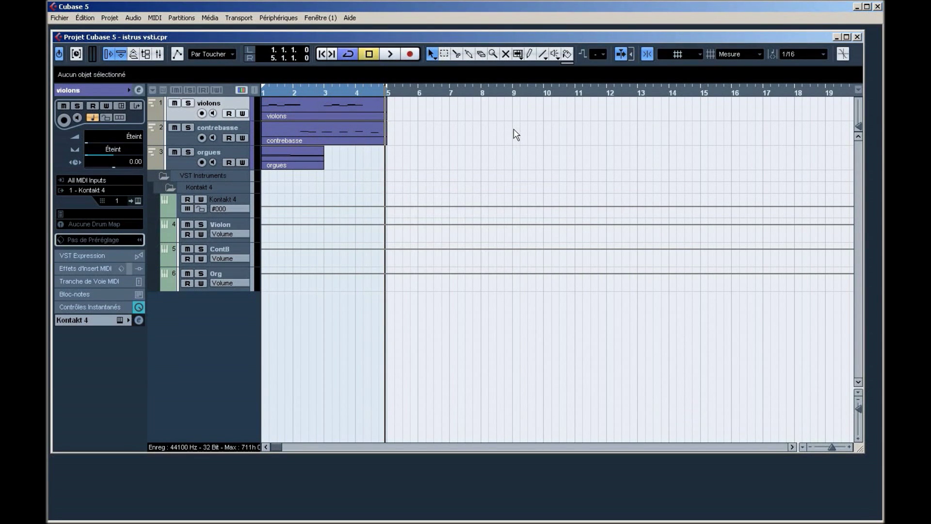
Load Addictive Drums into the second VST instrument slot and create a MIDI track assigned to it.
key(F11)
click(456, 226)
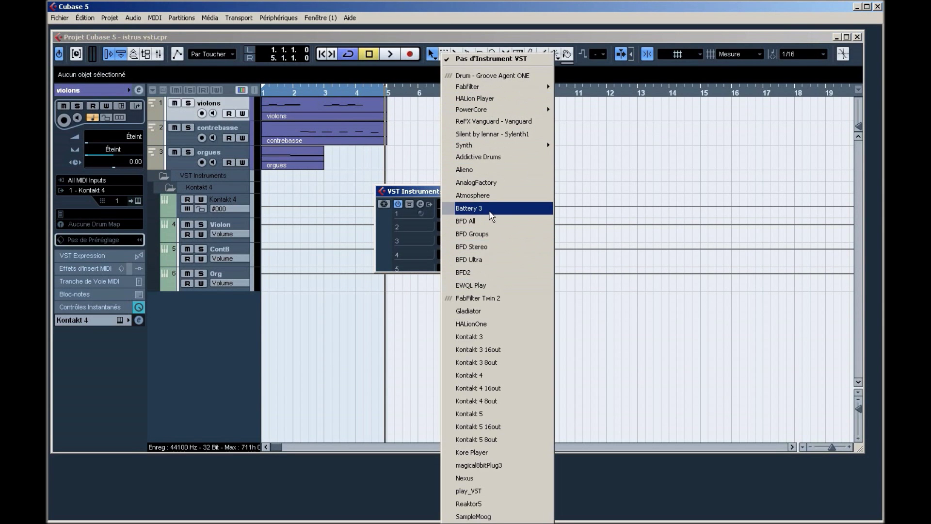
click(486, 159)
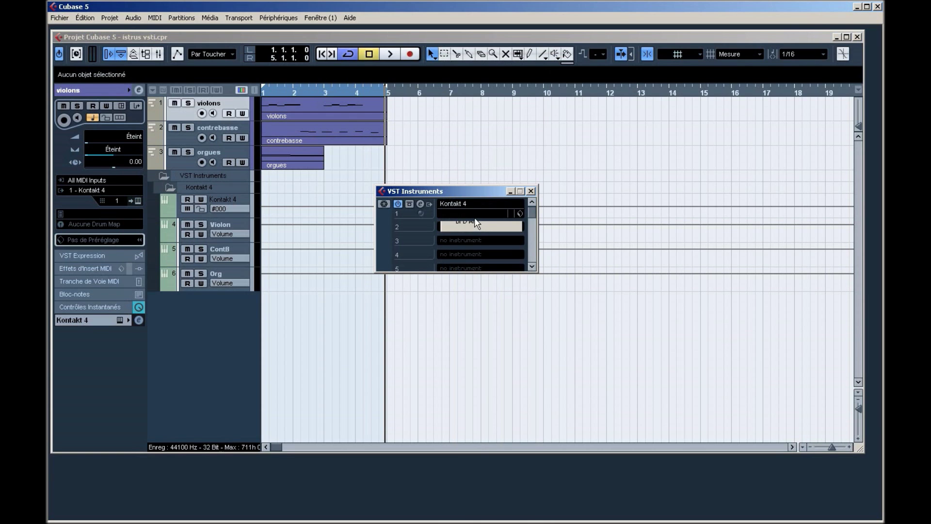
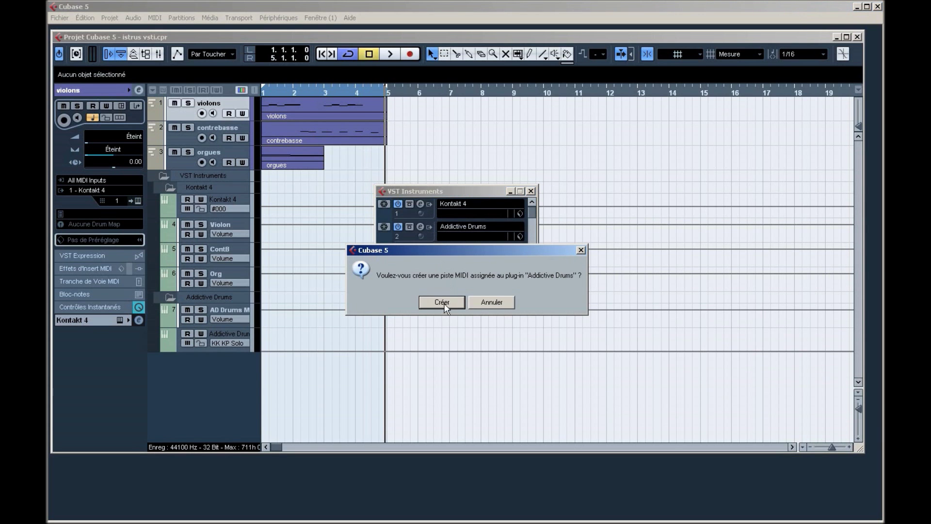
click(440, 301)
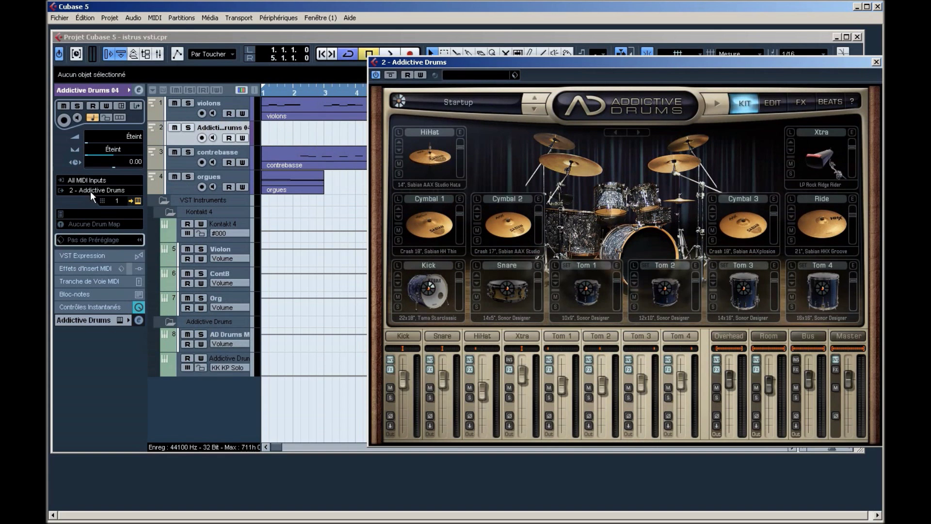
Assign GM Map to the Addictive Drums 04 track and open the drum map settings.
click(91, 226)
click(100, 246)
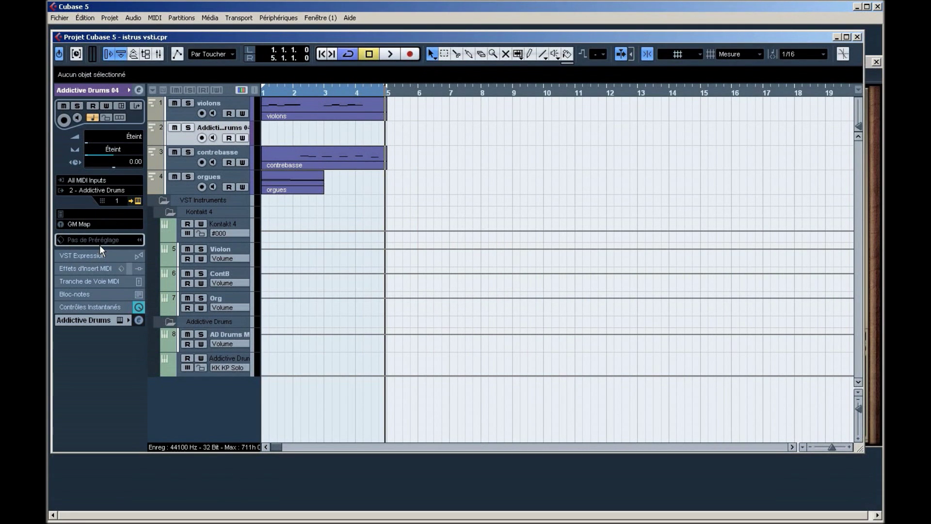
click(89, 222)
click(101, 257)
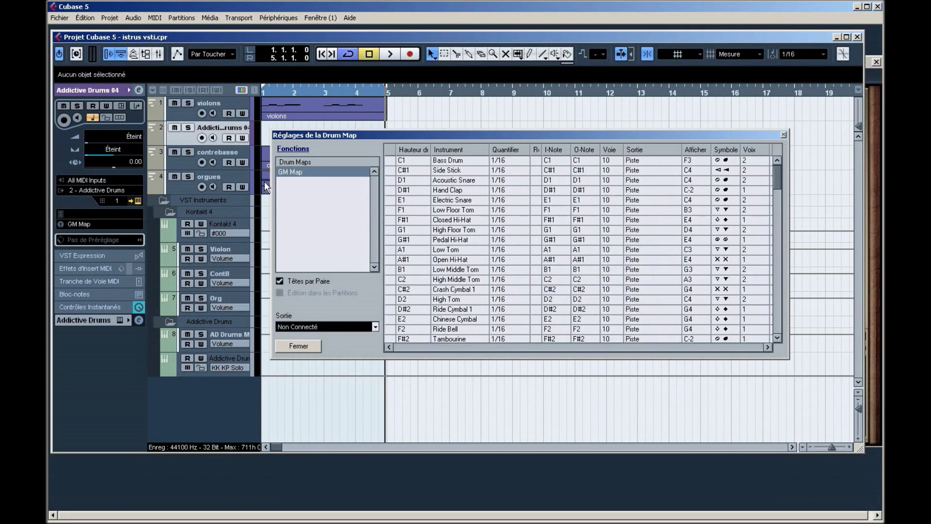
Load the file drum map addictive drum 2.drm and assign GM Map 2 to the Addictive Drums 04 track.
click(303, 145)
click(313, 190)
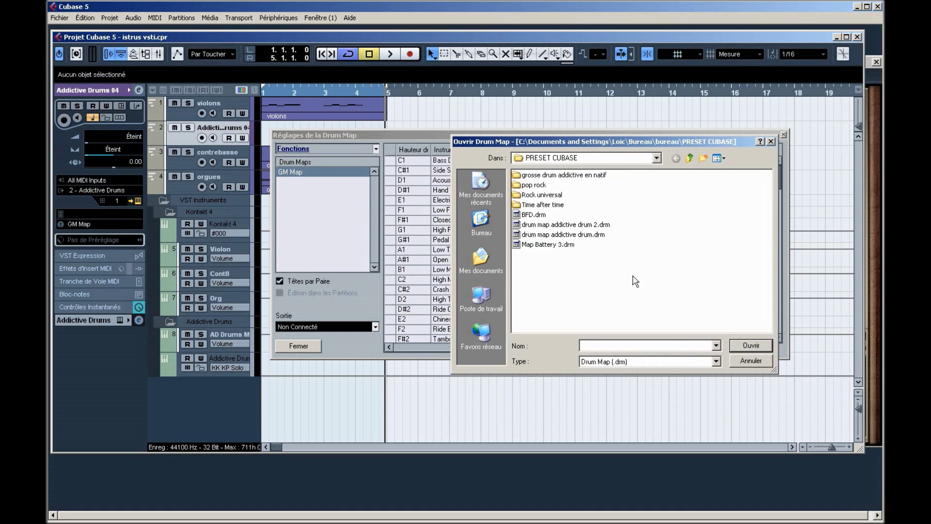
double_click(594, 224)
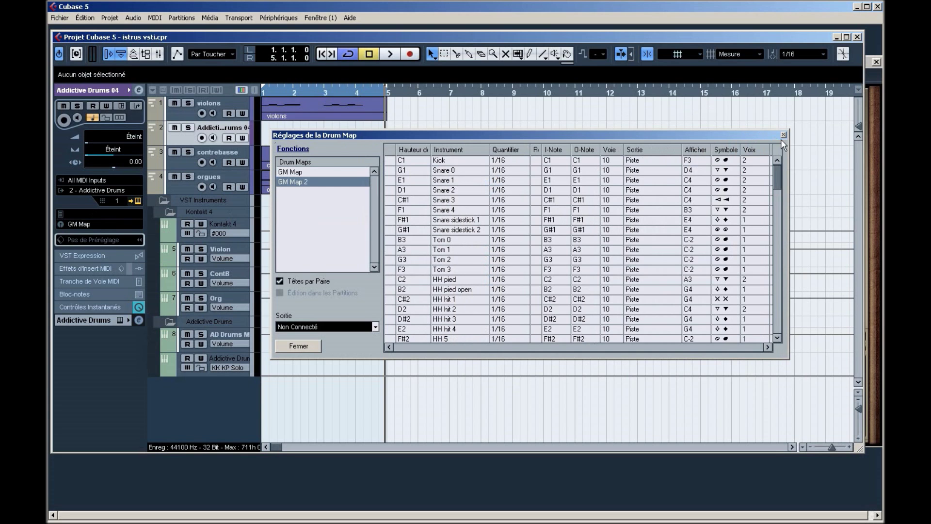
click(783, 136)
click(91, 223)
click(114, 256)
Draw a MIDI part from bar 1 to bar 5 on the Addictive Drums 04 track.
right_click(266, 124)
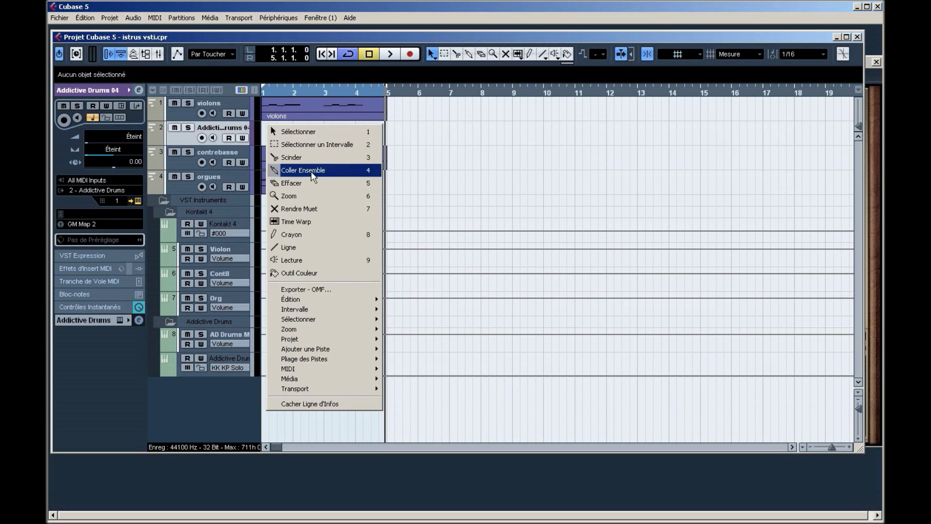
click(319, 234)
drag(266, 128, 415, 136)
right_click(415, 135)
click(436, 139)
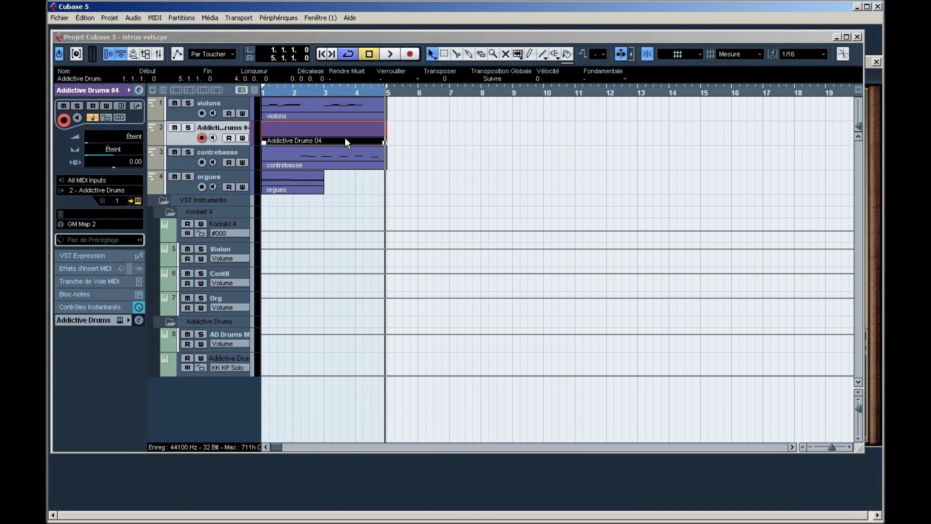
Open the Addictive Drums 04 part in the drum editor, close the duplicate editor window and bring the remaining one into view.
double_click(321, 132)
drag(335, 513, 776, 501)
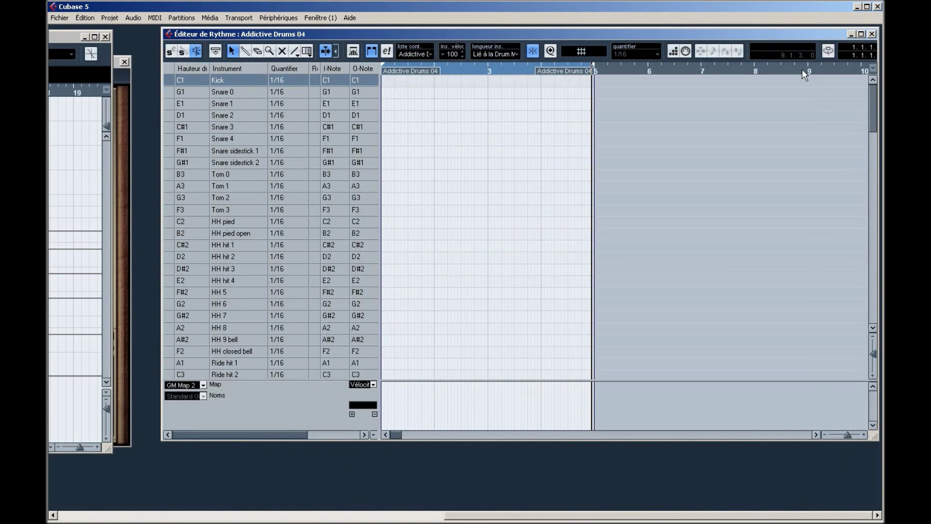
drag(719, 40, 784, 34)
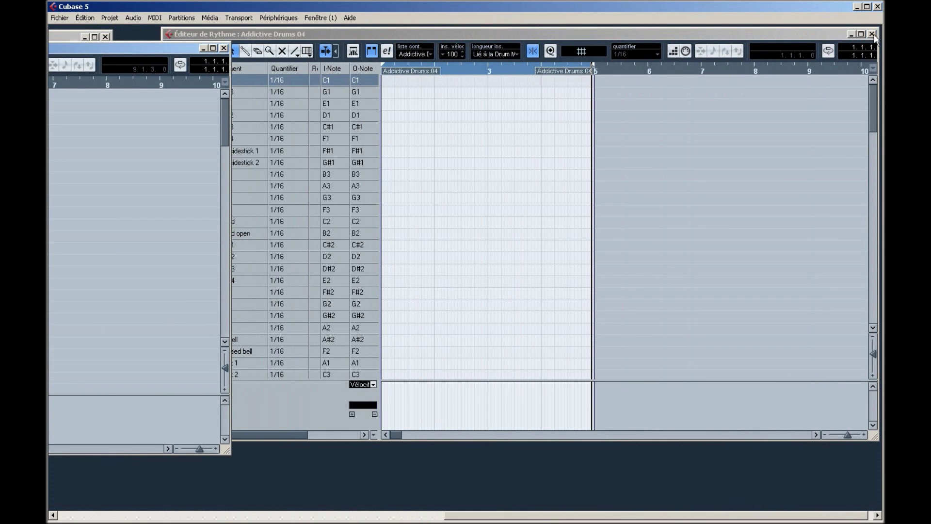
click(871, 34)
drag(658, 515, 94, 516)
drag(473, 60, 266, 50)
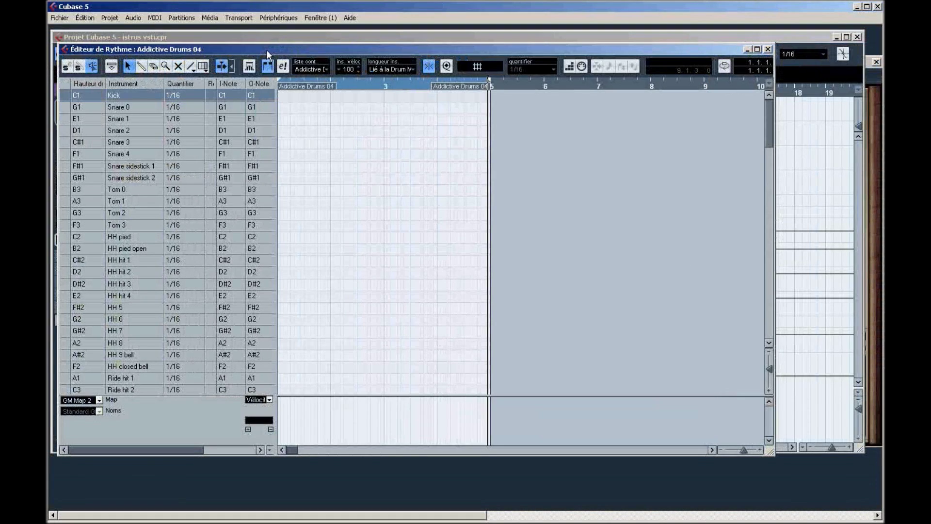
Activate the drumstick tool and global quantize in the drum editor, and set the quantize value to 1/32.
right_click(351, 148)
click(371, 166)
click(446, 66)
click(514, 69)
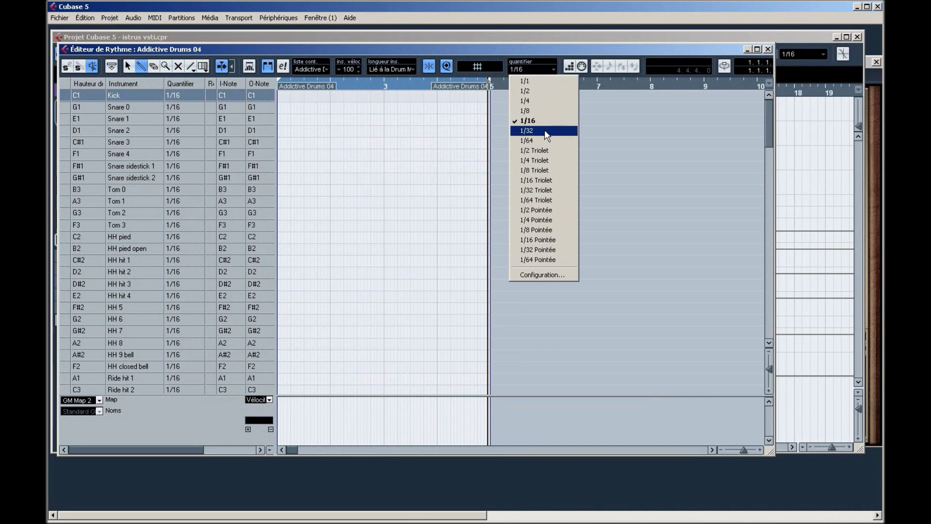
click(545, 131)
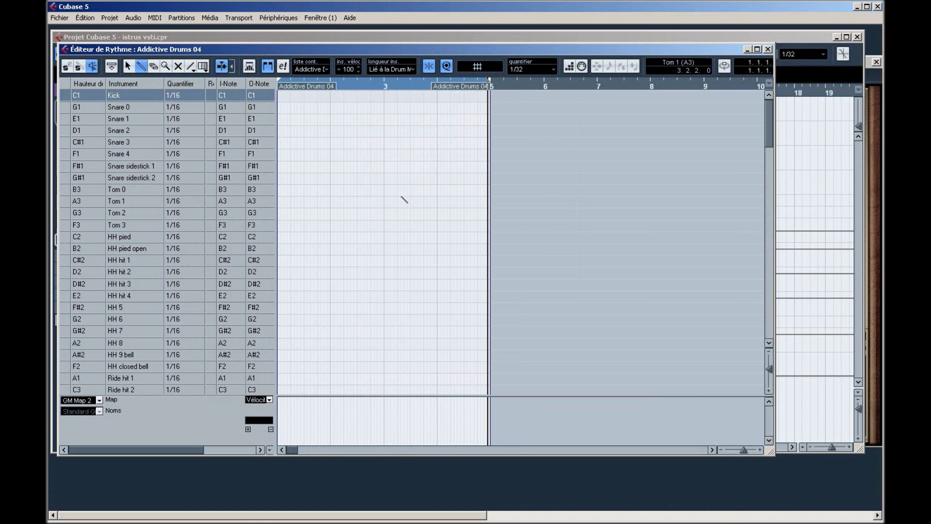
Start the playback and place descending Tom 0, Tom 1 and Tom 2 hits across bar 3.
key(h)
key(h)
key(space)
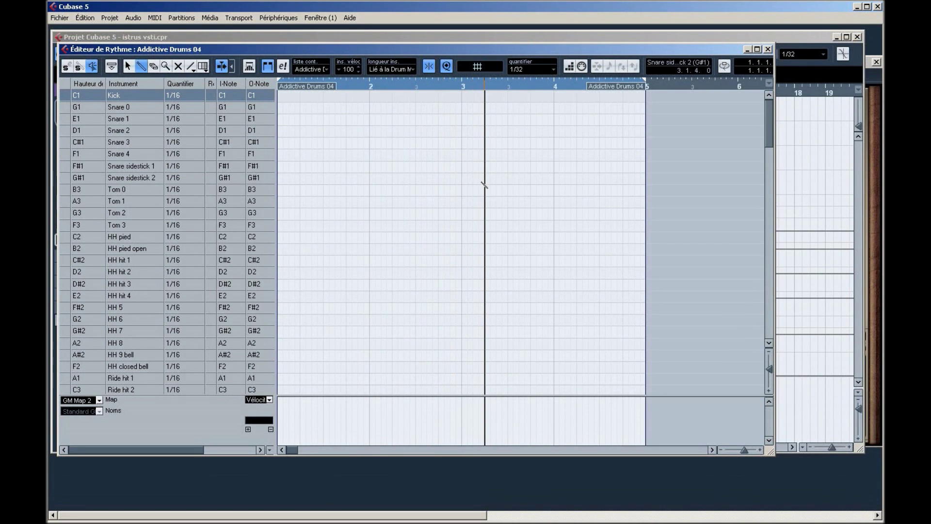
click(459, 89)
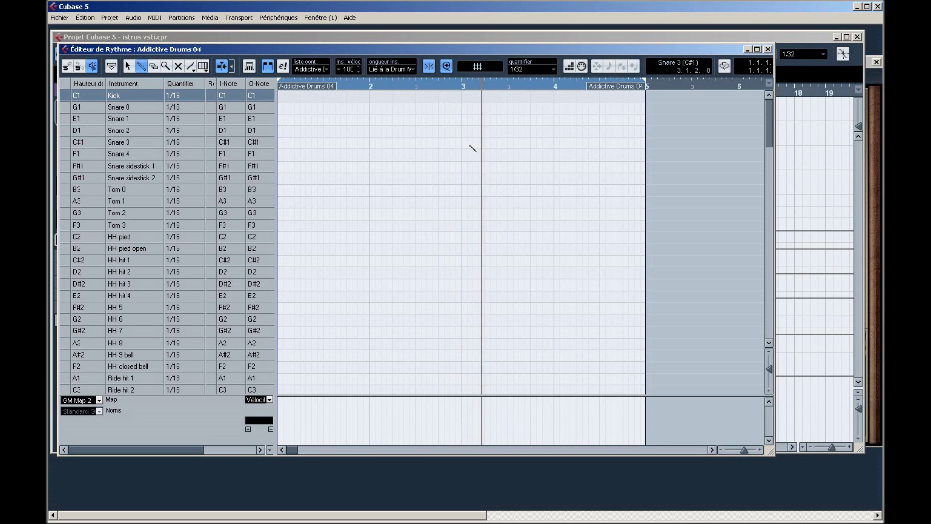
click(485, 190)
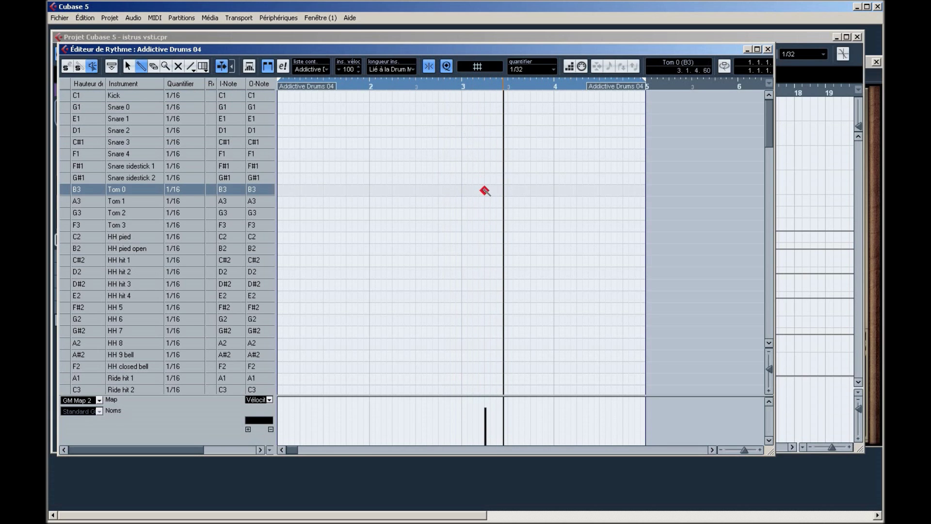
click(506, 201)
click(527, 214)
Set the quantize value to 1/4 and re-enter the Tom 1 hit on beat 3 of bar 3.
click(506, 202)
click(504, 202)
click(505, 202)
click(533, 68)
click(546, 103)
click(507, 201)
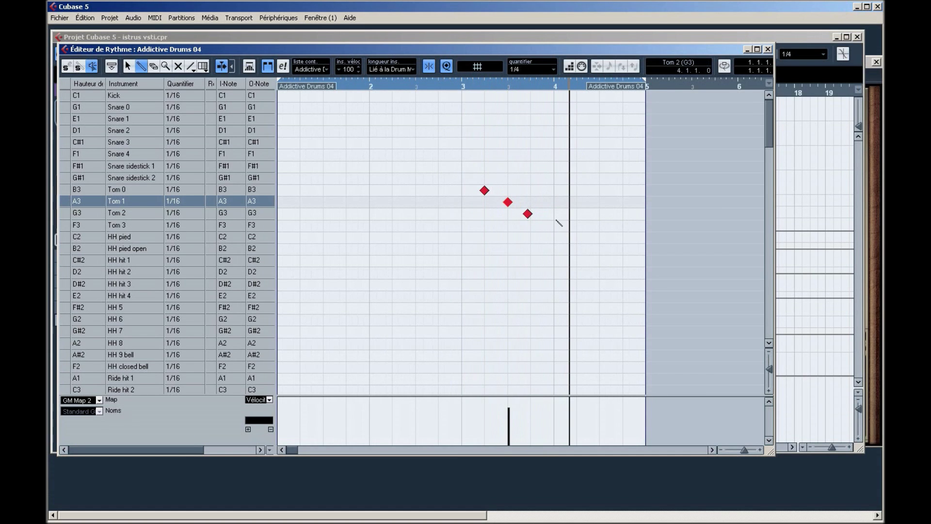
Add a Kick hit and a Crash 1 hit at the start of bar 4.
click(555, 96)
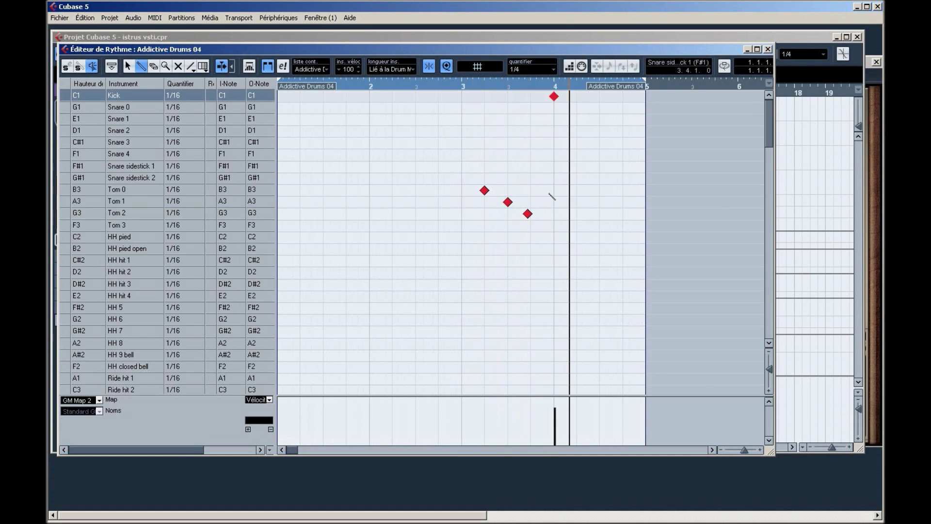
scroll(545, 308, down, 5)
scroll(547, 309, up, 3)
click(553, 305)
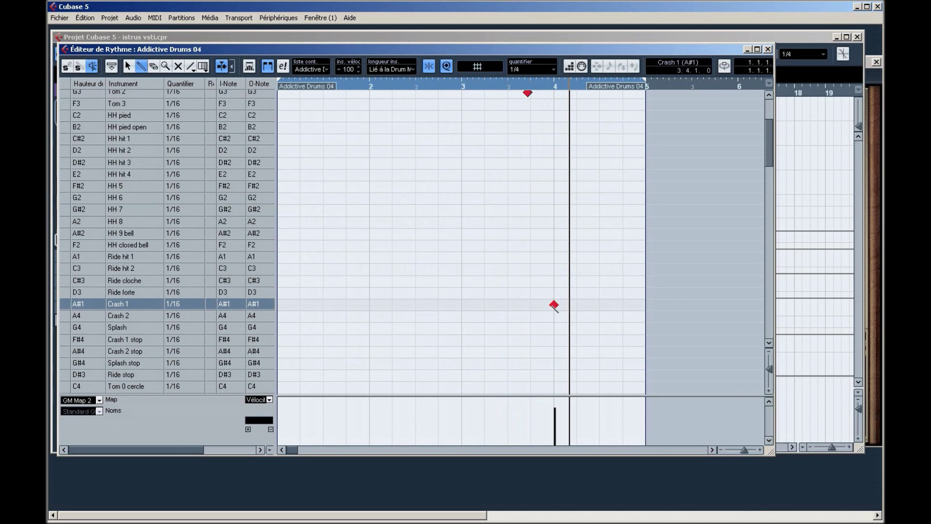
Add a Crash 2 hit at the start of bar 4 and close the drum editor.
click(553, 316)
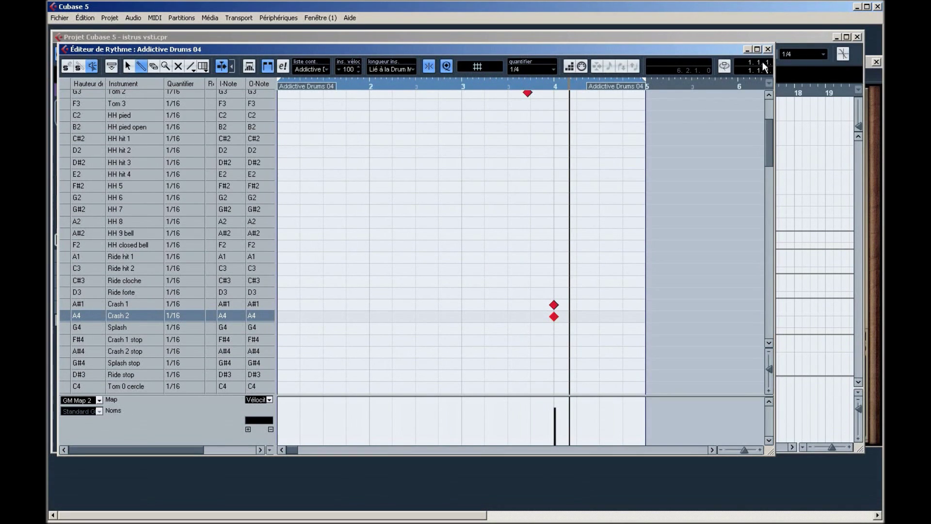
click(768, 50)
Play the project from the start and lower the AD Drums Master track's volume to -2.00 dB.
key(KP_Subtract)
click(222, 332)
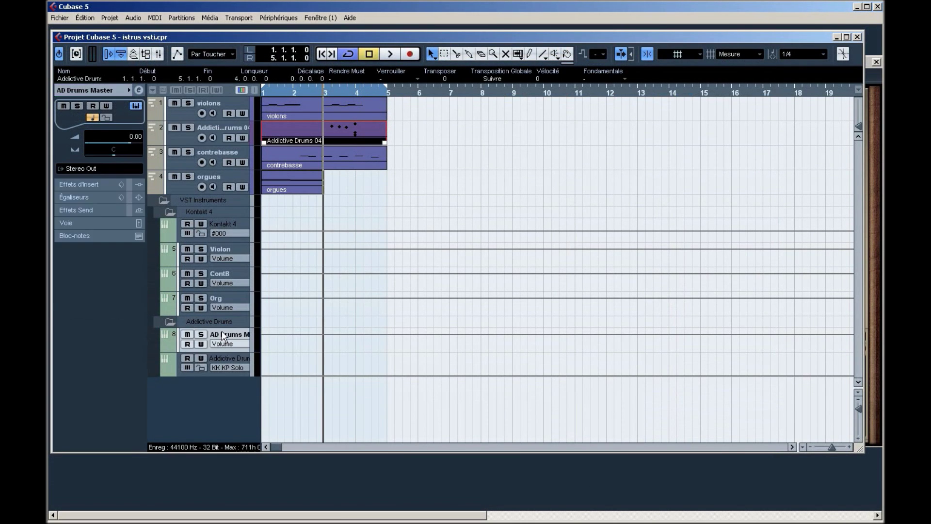
key(space)
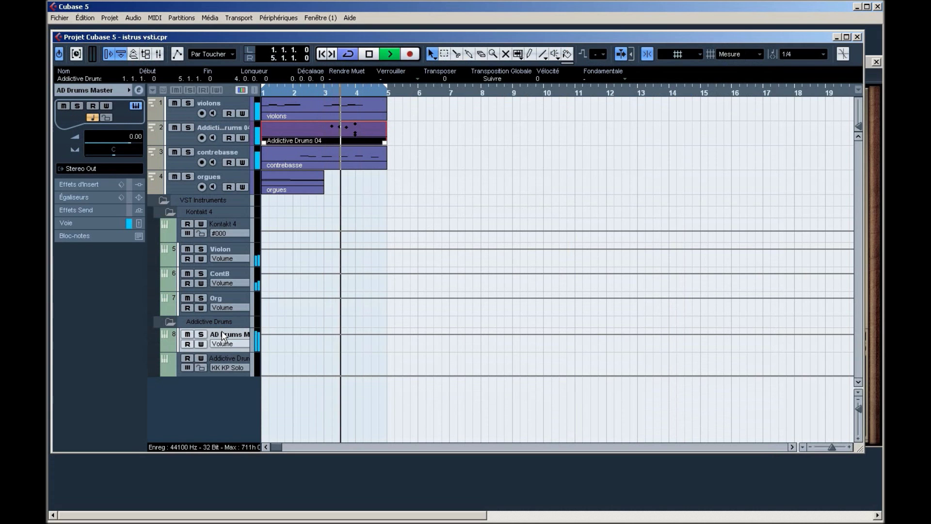
scroll(107, 141, down, 2)
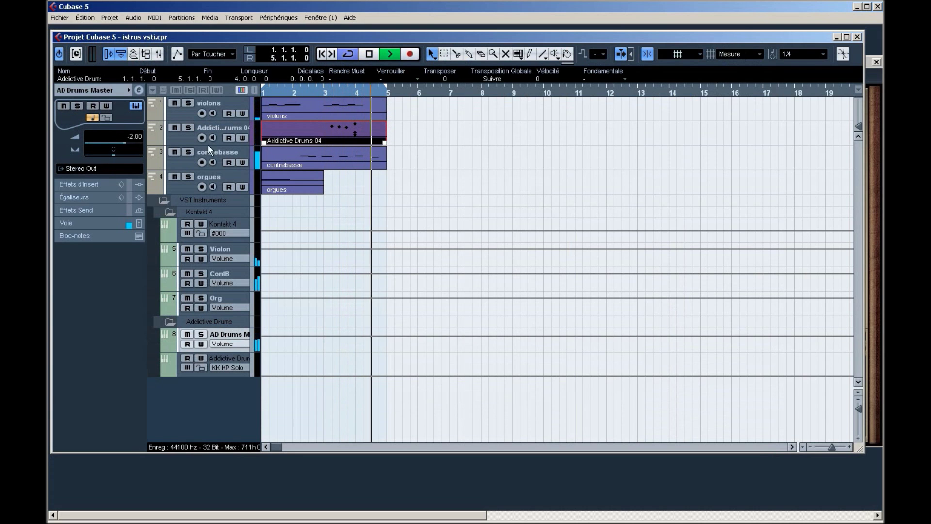
Review the tom hits in the Addictive Drums 04 part during playback, close the drum editor and stop playback.
double_click(333, 137)
scroll(528, 202, up, 4)
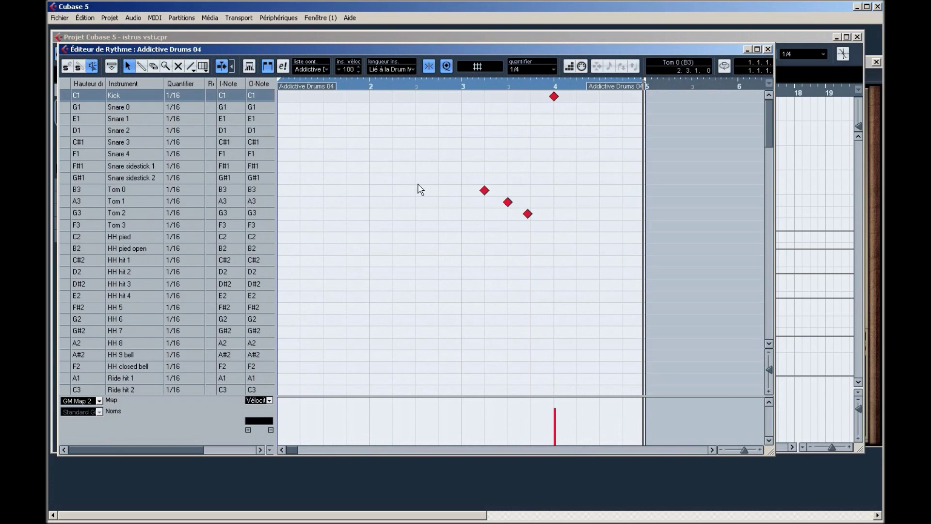
click(418, 188)
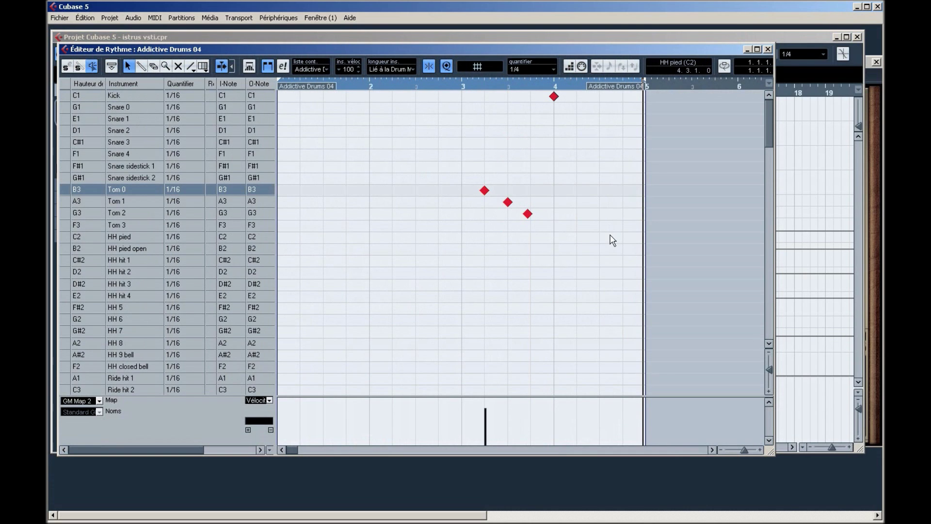
click(461, 83)
click(767, 50)
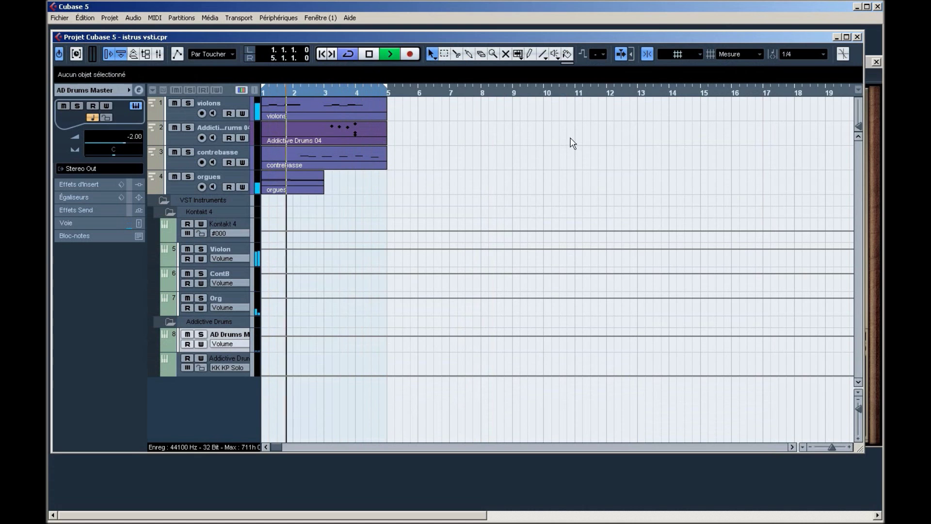
key(space)
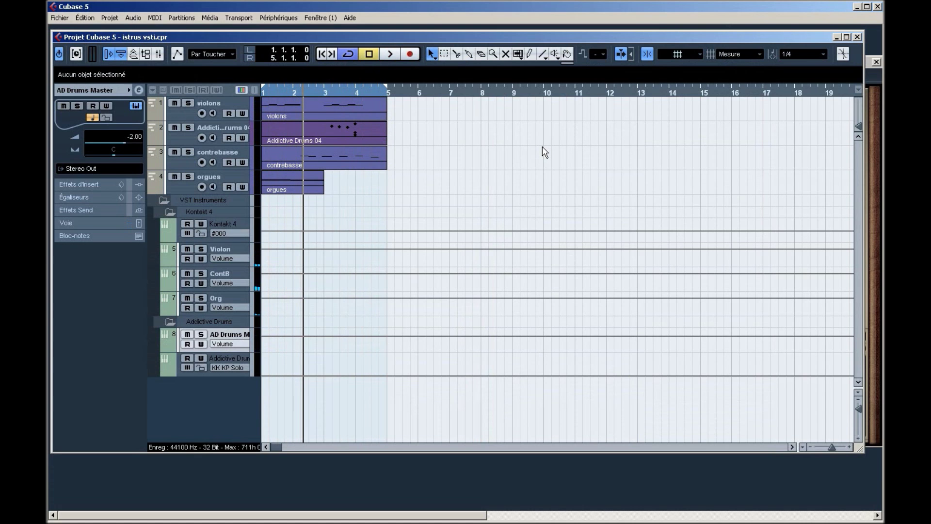
Activate all outputs of Addictive Drums in the VST Instruments rack.
key(F11)
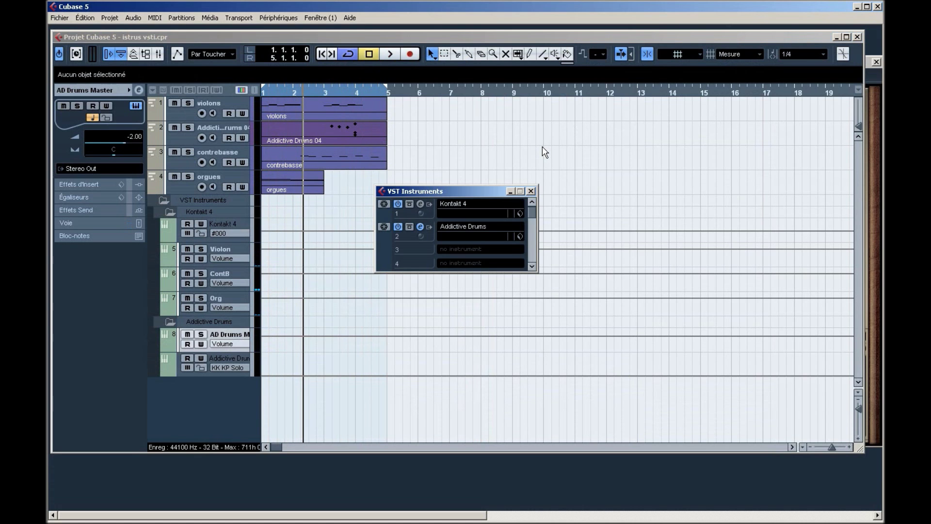
click(429, 227)
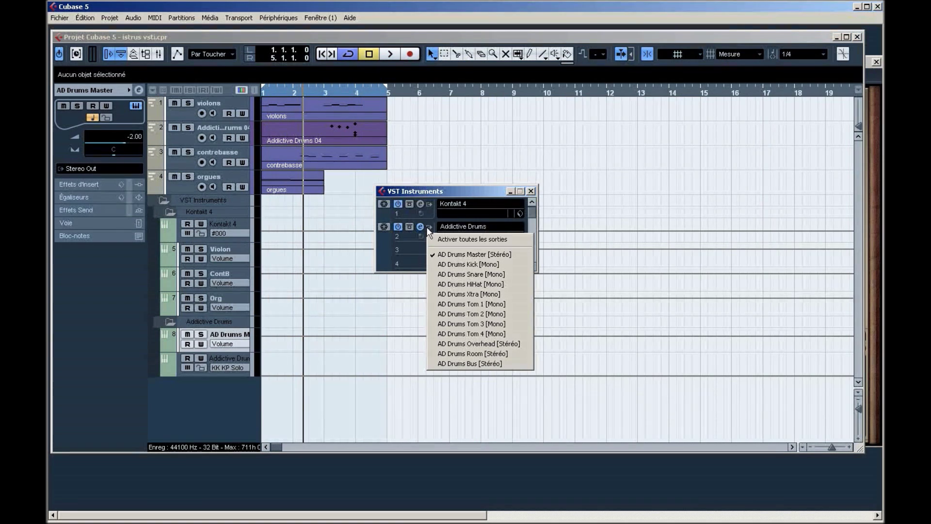
click(459, 239)
scroll(368, 286, down, 3)
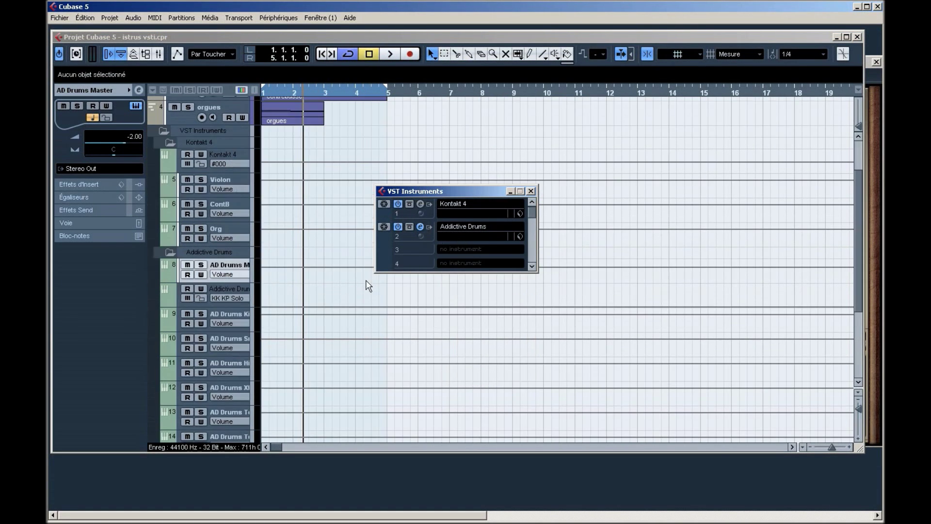
Open the Addictive Drums interface, place it beside the track list and play the project briefly to check the drum track levels.
click(418, 226)
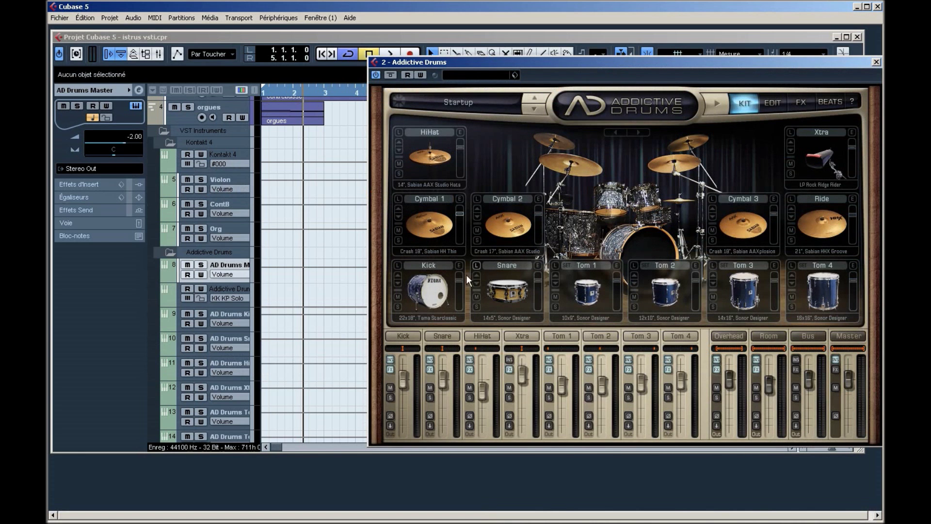
drag(527, 66, 423, 57)
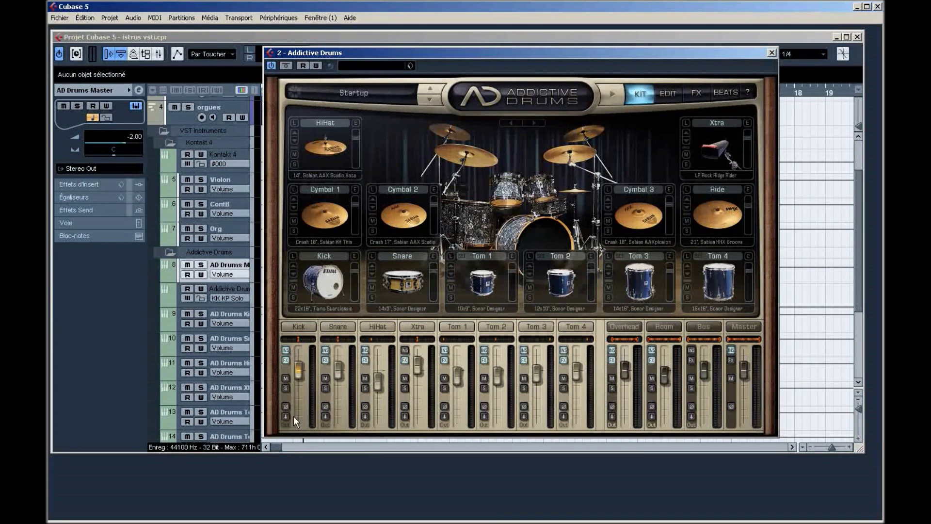
drag(428, 53, 683, 40)
key(space)
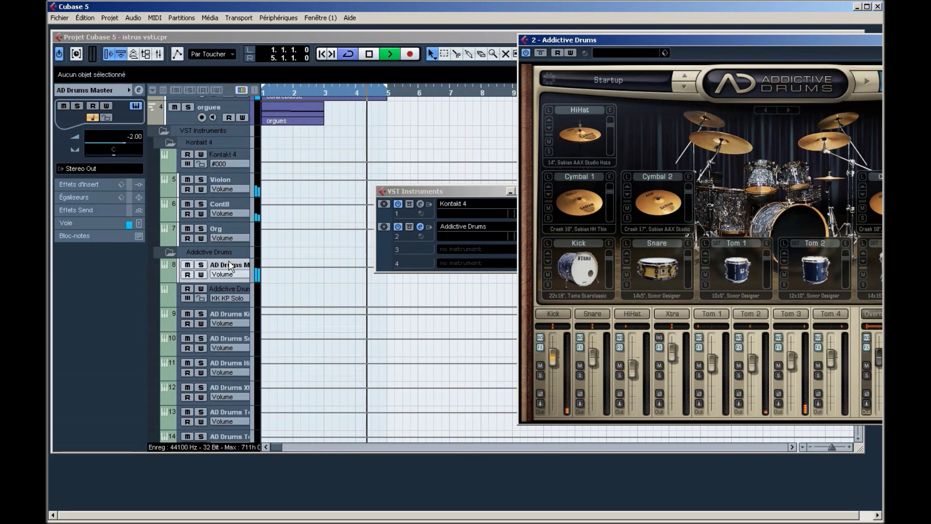
key(space)
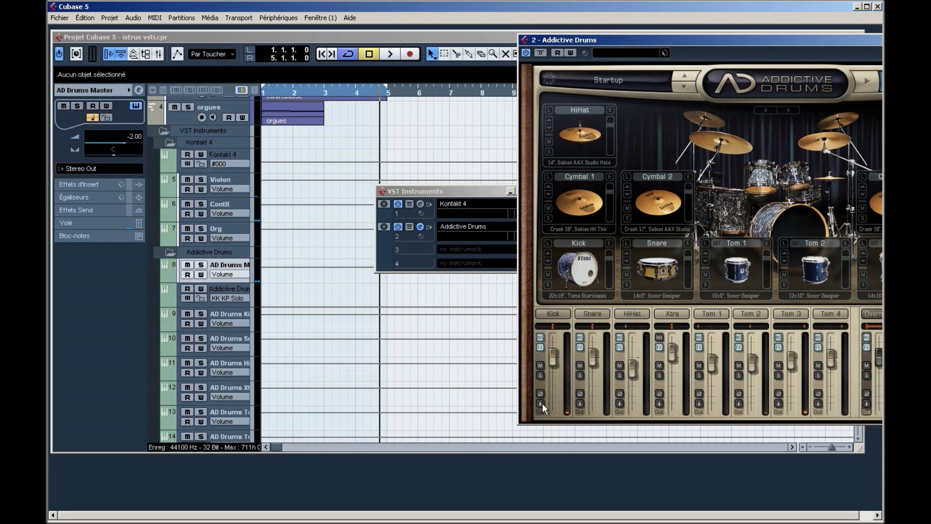
Enable separate outputs in Addictive Drums for the Kick, Snare, HiHat, Xtra and Tom 1 to Tom 4 channels.
click(580, 404)
click(619, 403)
click(659, 403)
click(699, 403)
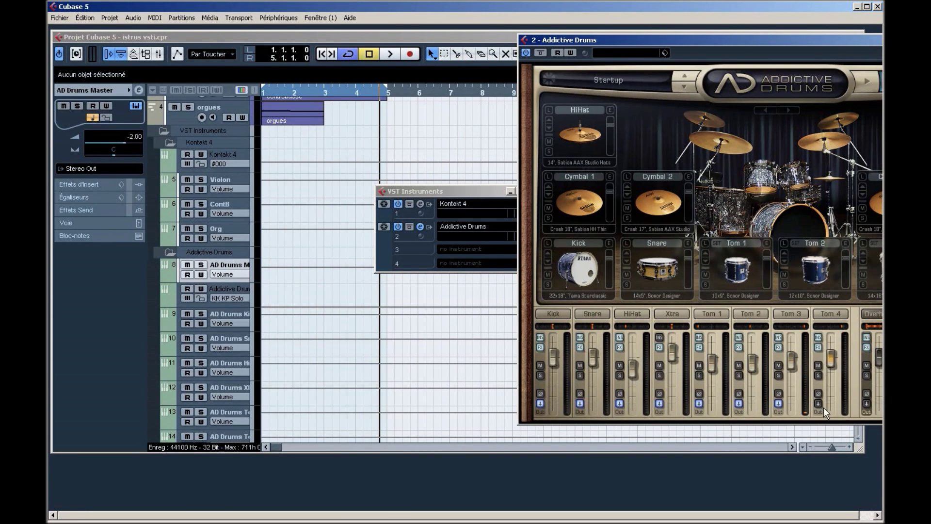
Play the project and check the level meters of the individual Addictive Drums output tracks.
key(space)
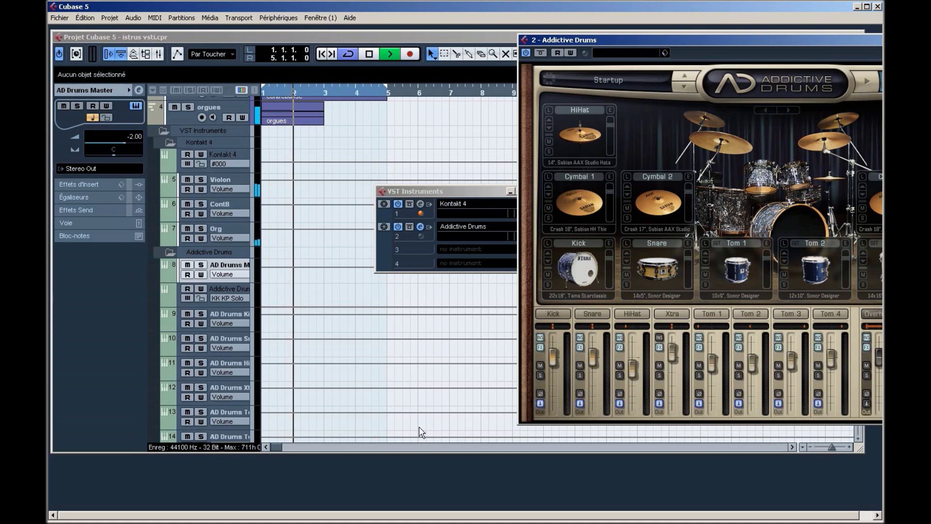
scroll(412, 369, down, 3)
scroll(409, 343, up, 3)
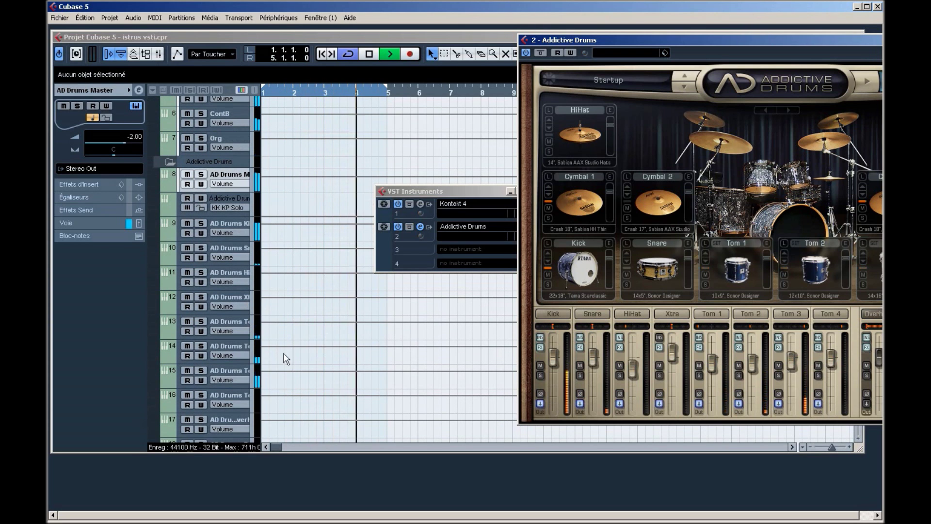
scroll(336, 248, up, 5)
key(space)
scroll(335, 248, down, 4)
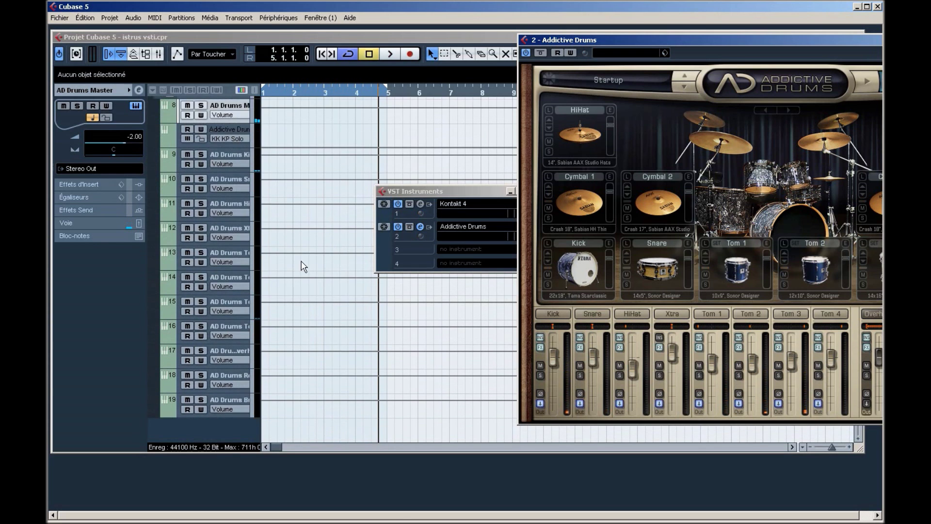
click(275, 262)
key(space)
scroll(373, 203, down, 5)
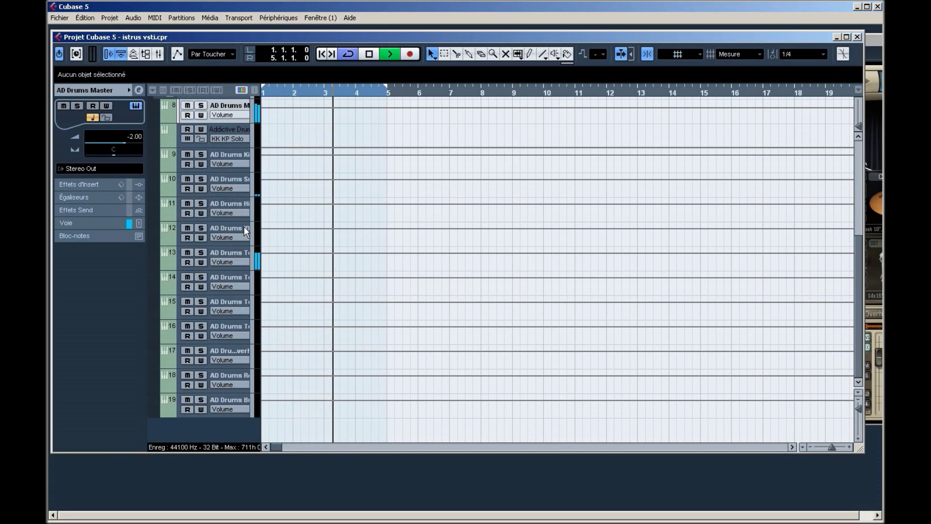
key(space)
Open the mixer and pan AD Drums Tom 1 hard left and AD Drums Tom 3 hard right.
click(231, 252)
click(156, 56)
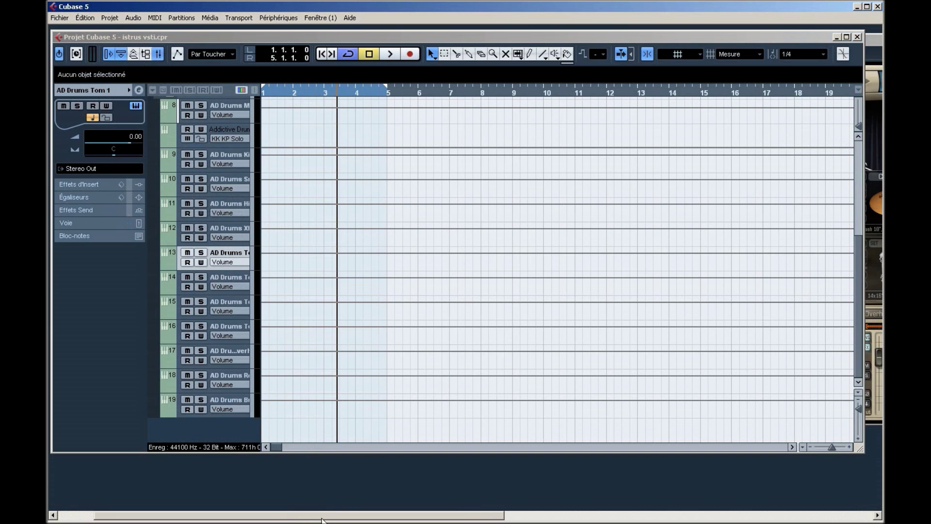
drag(321, 515, 726, 506)
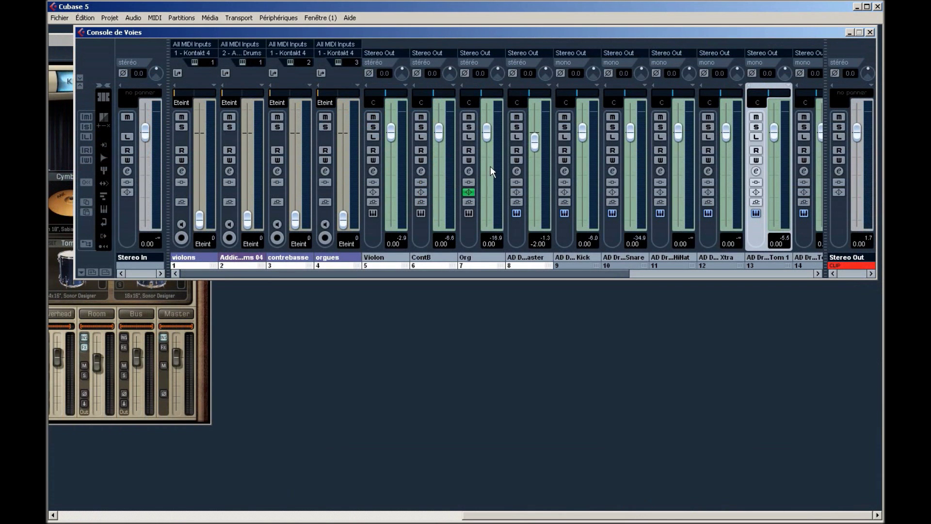
drag(580, 275, 659, 275)
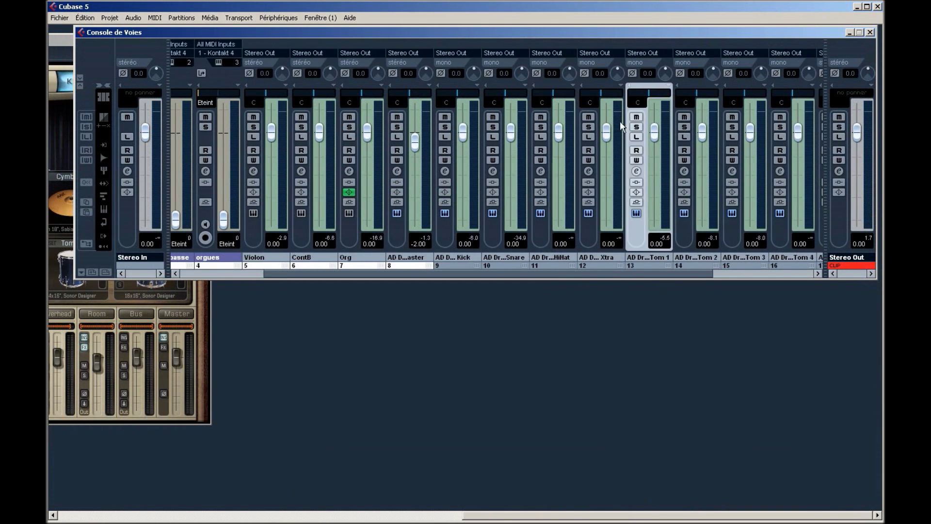
click(753, 89)
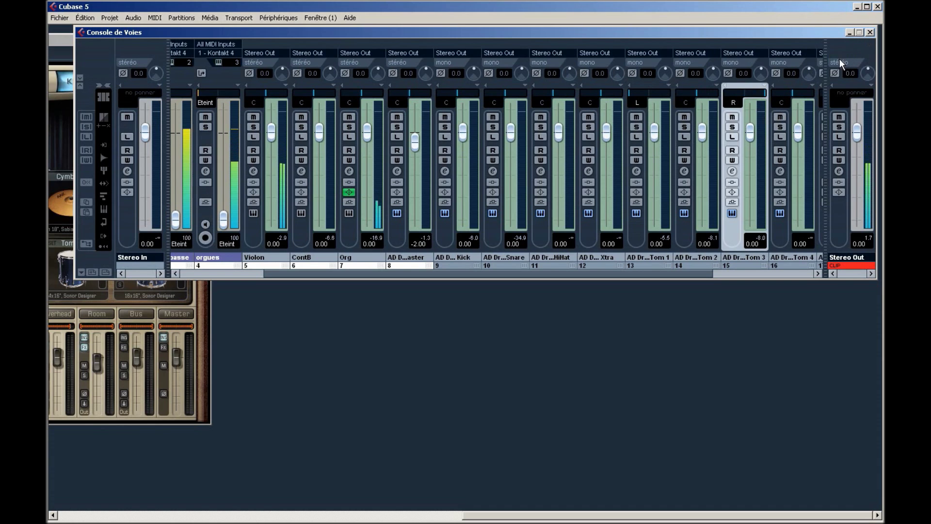
Lower the AD Drums faders to -7.00 for Tom 1, -4.60 for Tom 2, -7.00 for Tom 3 and -9.74 for Kick.
drag(654, 132, 655, 160)
drag(701, 131, 701, 153)
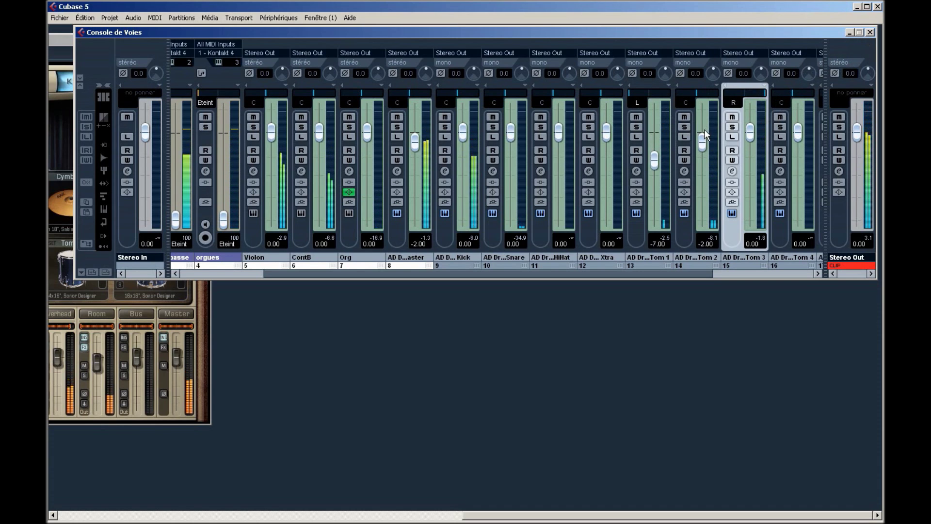
drag(746, 132, 750, 160)
drag(674, 273, 722, 273)
drag(388, 133, 391, 169)
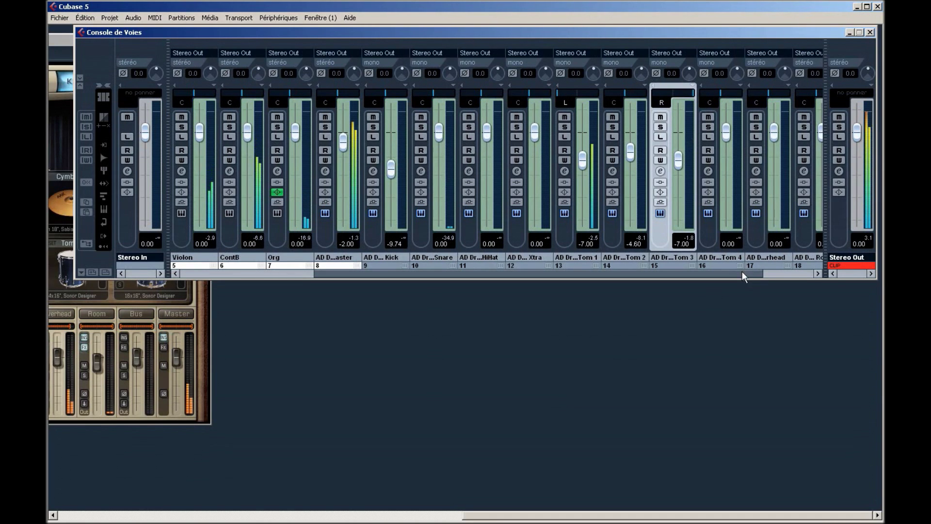
Bring the Addictive Drums interface into view and enable separate outputs for the Overhead, Room and Bus channels.
click(755, 214)
click(754, 214)
drag(134, 45, 597, 51)
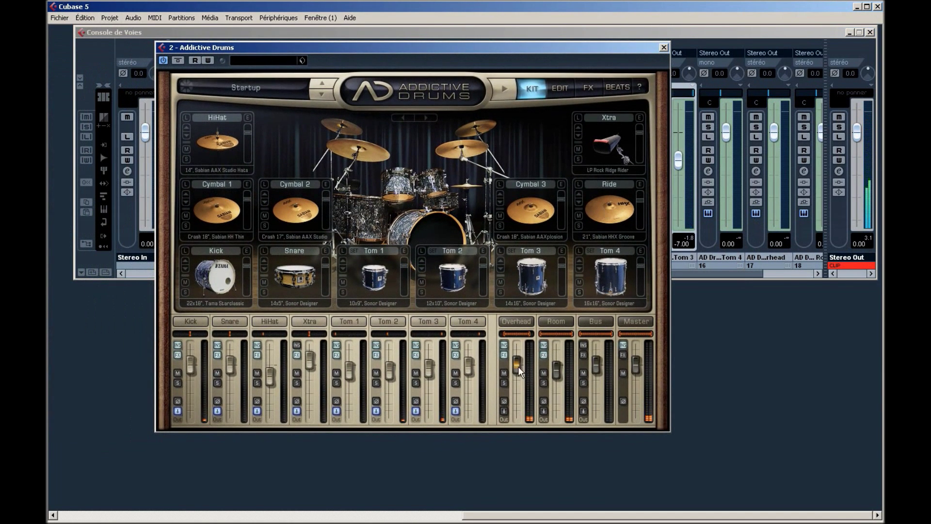
click(504, 411)
click(543, 411)
click(583, 411)
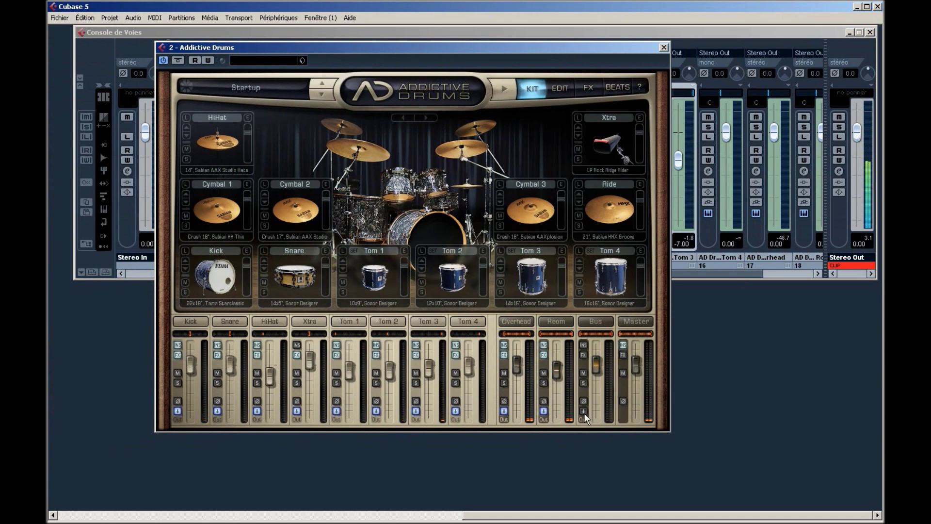
Close Addictive Drums and lower the AD Drums Overhead fader to -12.09 and the Room fader to -11.42.
click(663, 47)
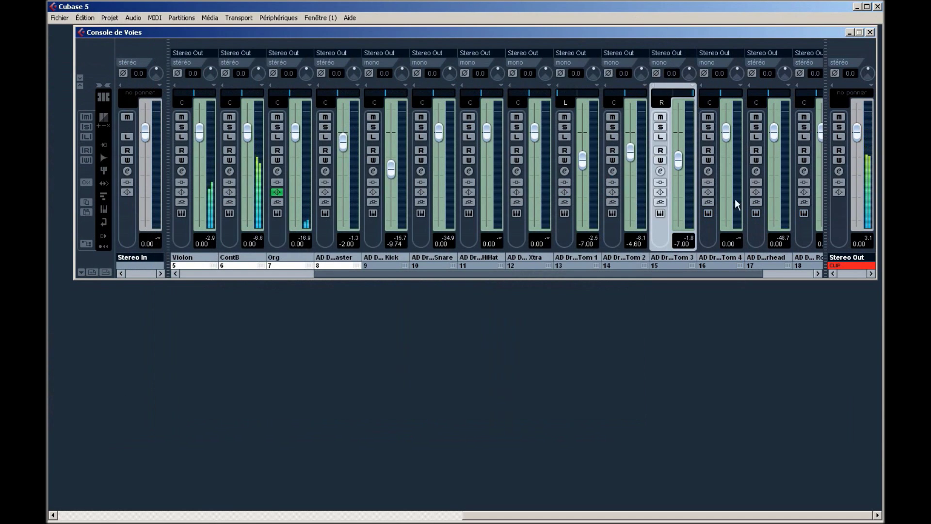
drag(744, 273, 791, 274)
drag(750, 131, 755, 171)
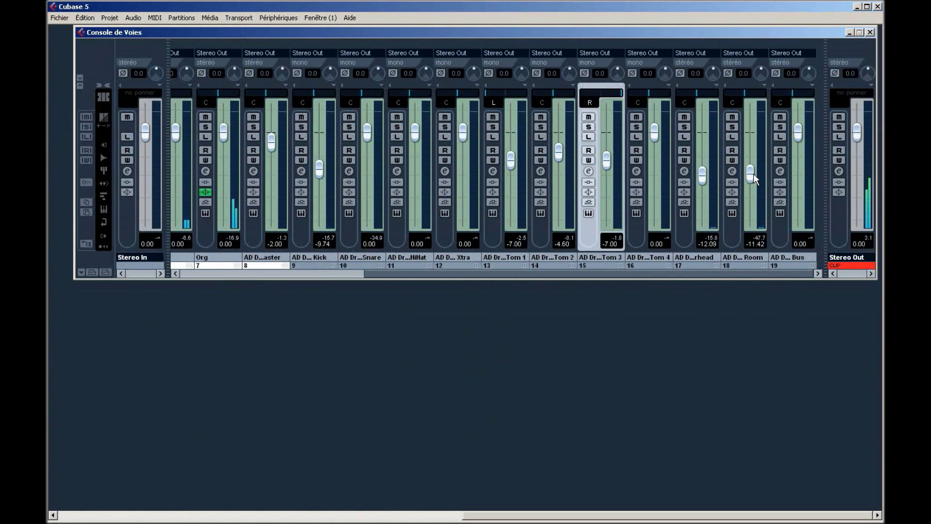
Return to the project window, listen to the adjusted drum mix and stop playback.
drag(503, 516, 97, 516)
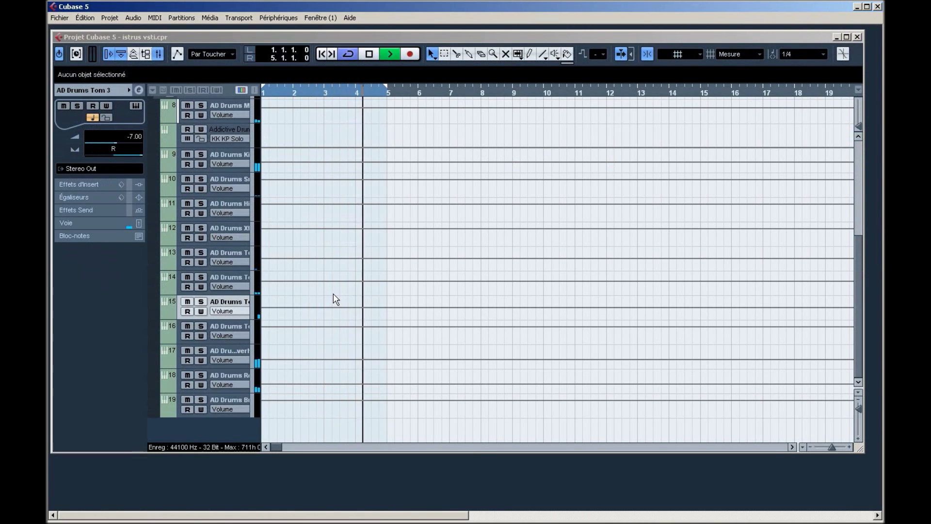
key(space)
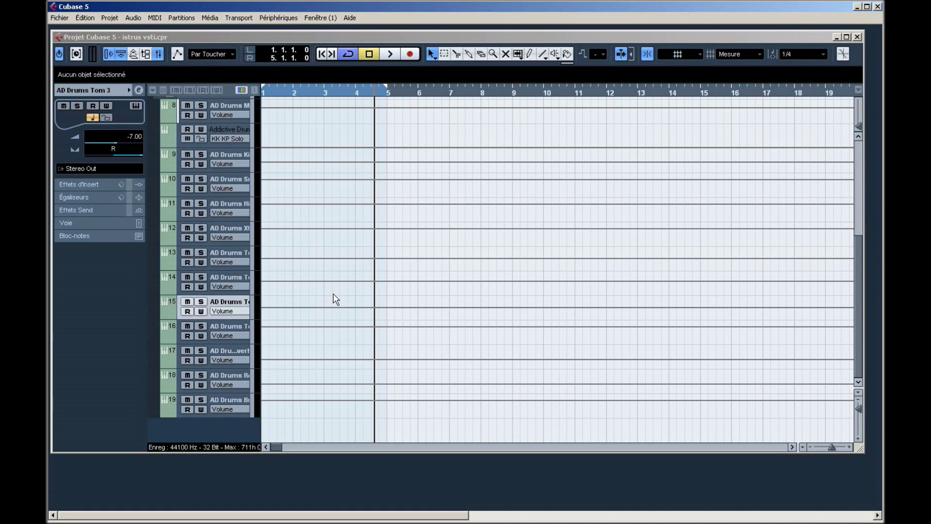
scroll(336, 299, up, 5)
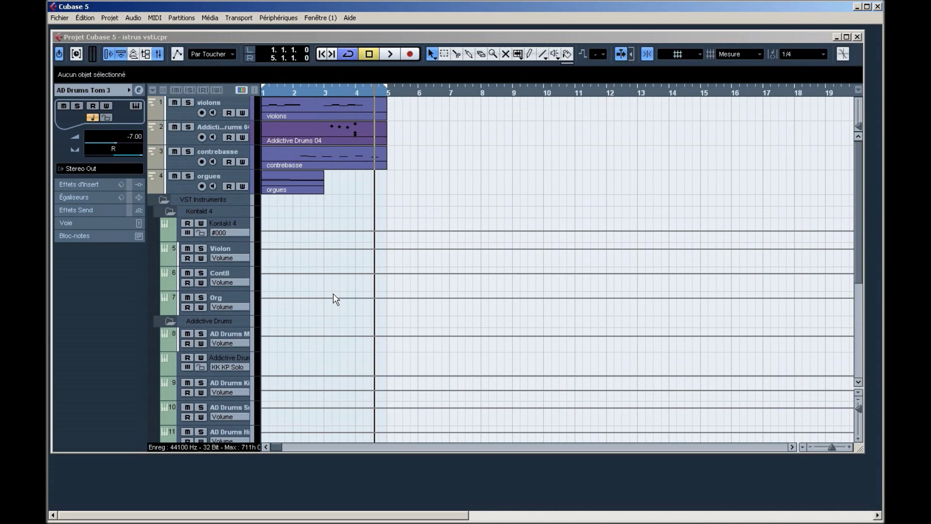
key(ctrl+a)
click(457, 117)
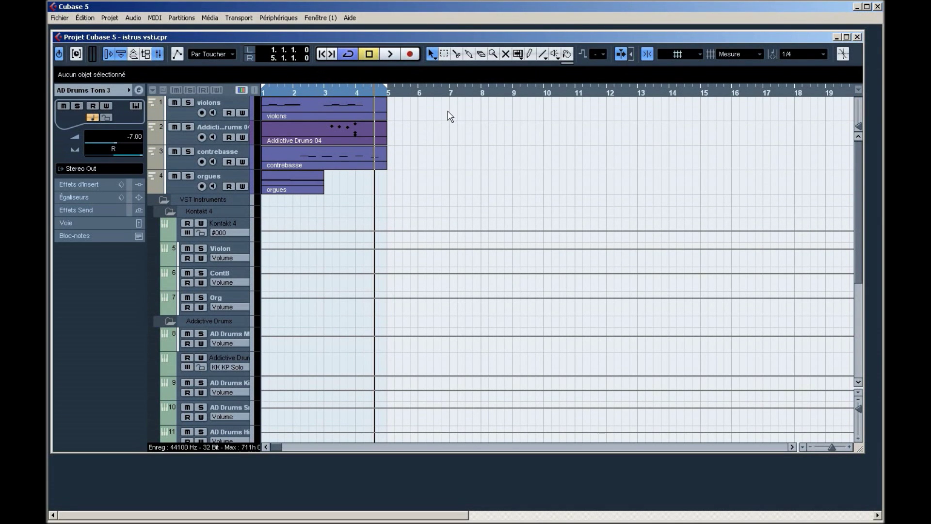
right_click(447, 111)
click(445, 112)
Show the instruments available for the empty third slot of the VST Instruments rack and close the rack without loading one.
key(F11)
click(450, 248)
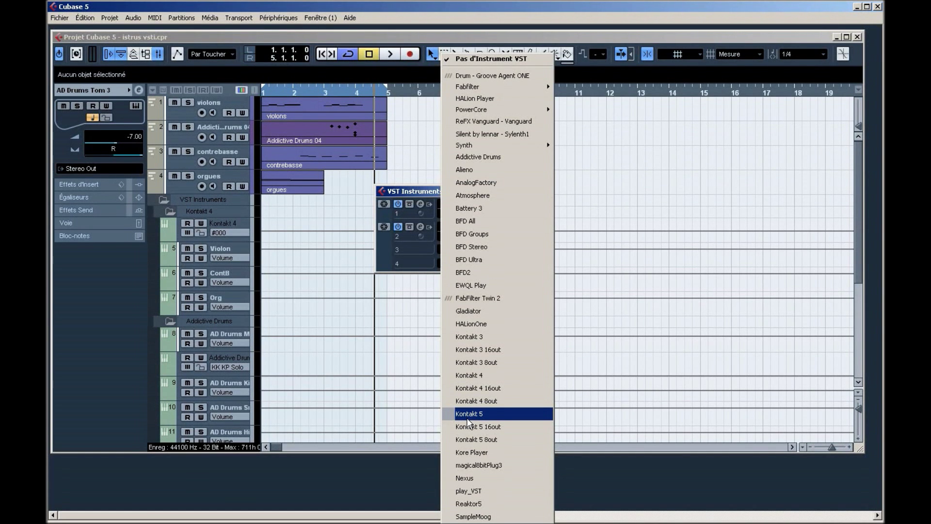
click(540, 208)
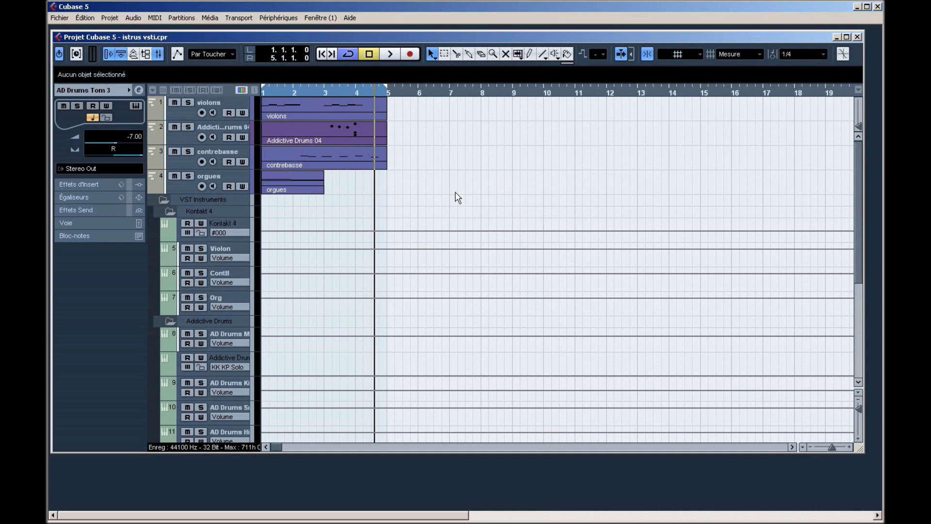
Play the project from bar 3, look over the Kontakt 4 and Addictive Drums output tracks during playback, and stop it.
click(306, 188)
click(324, 89)
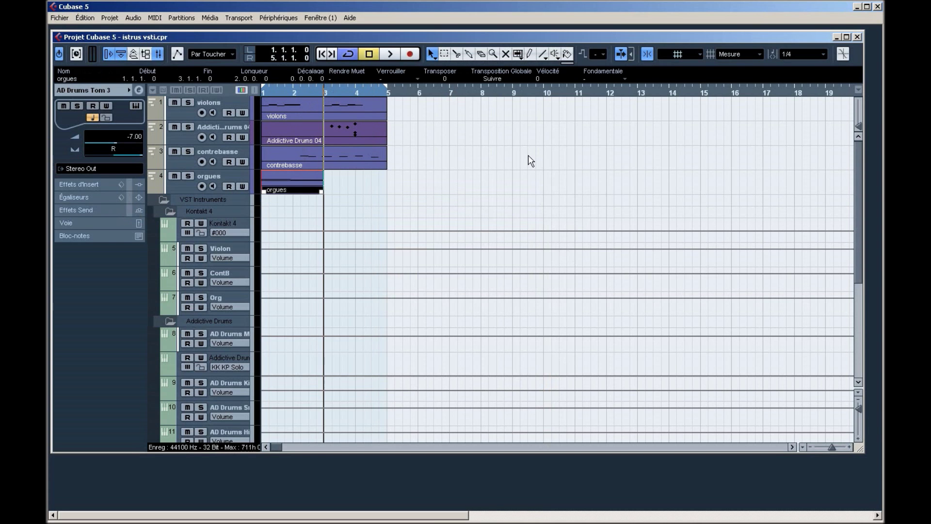
click(530, 160)
key(space)
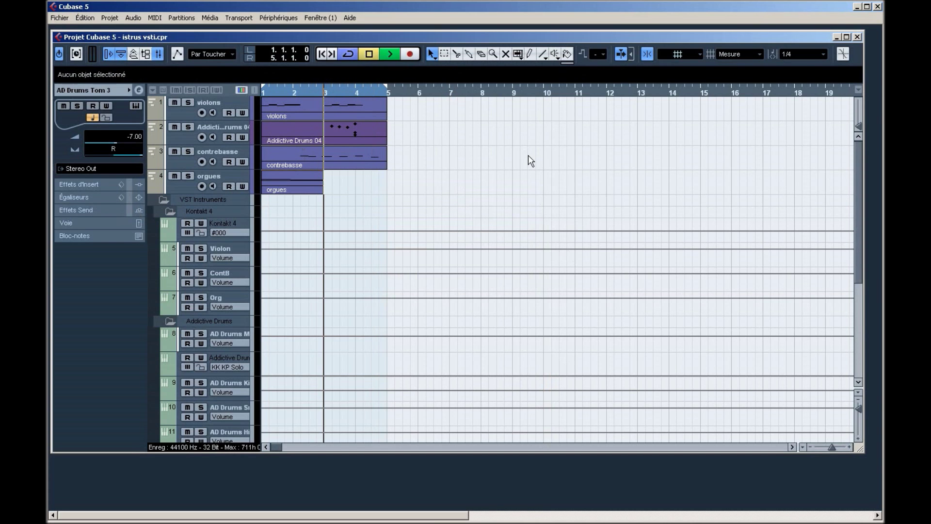
scroll(499, 181, down, 5)
scroll(409, 220, up, 5)
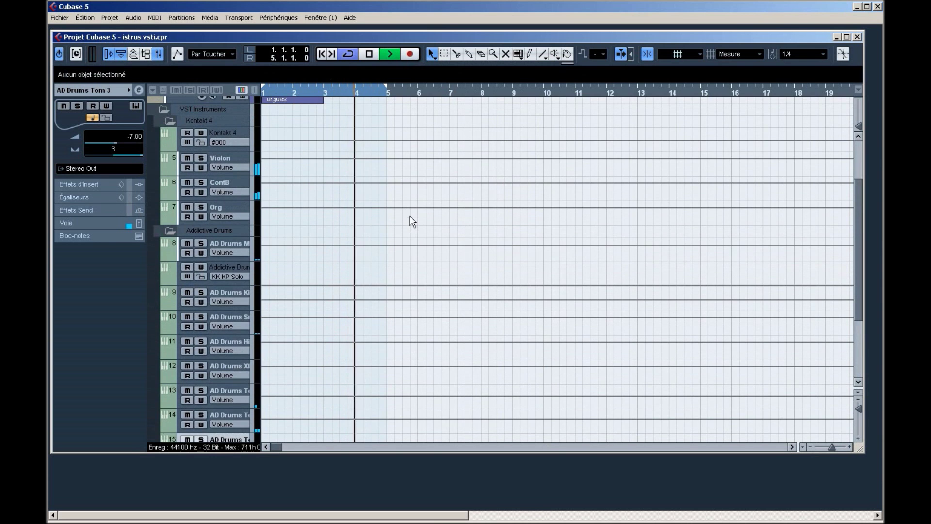
scroll(402, 155, down, 5)
scroll(383, 152, up, 5)
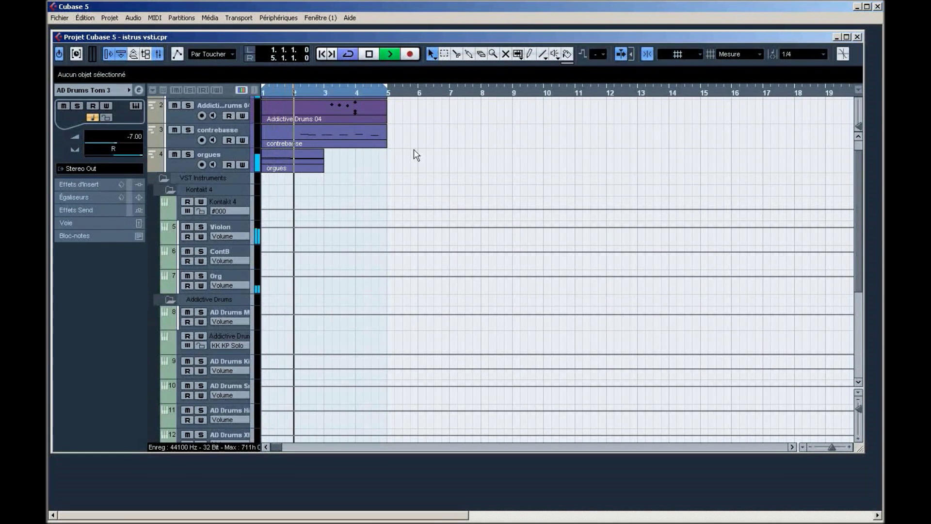
key(space)
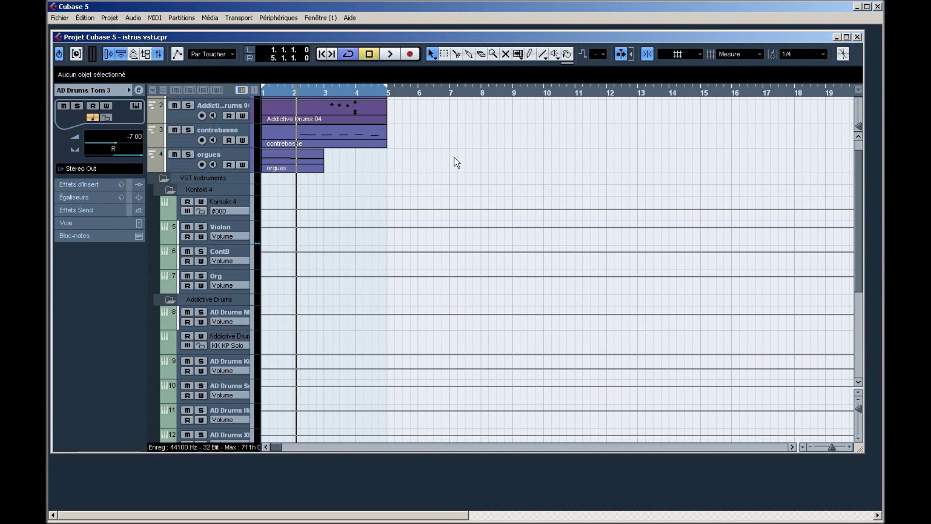
scroll(454, 156, up, 1)
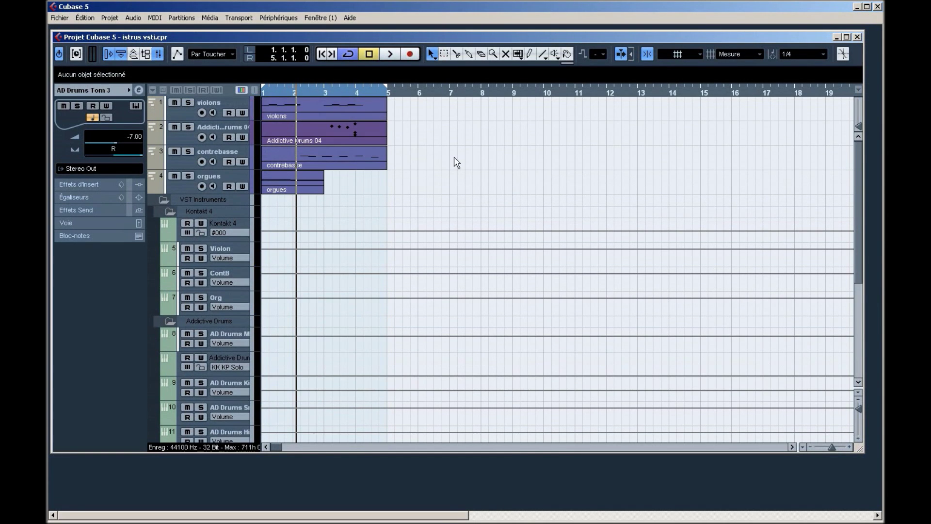